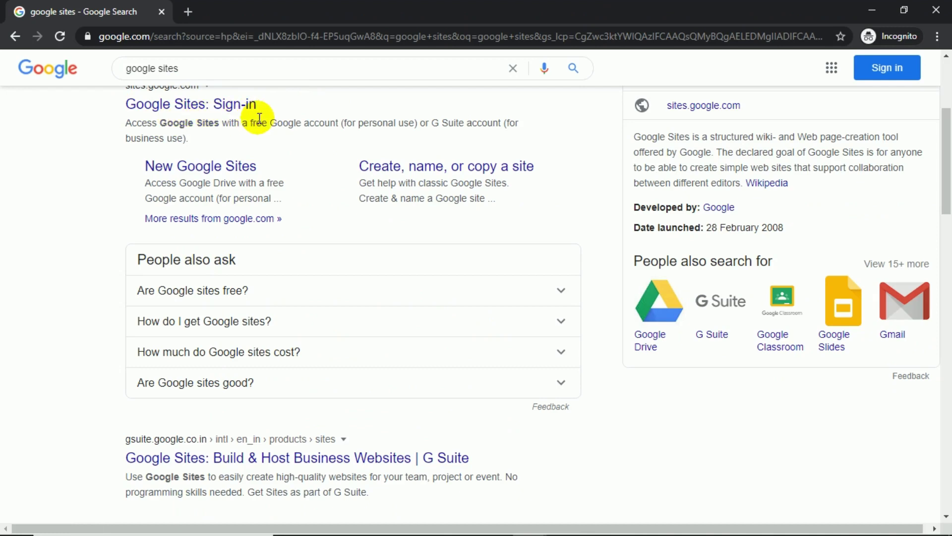
Step: Open Google Sites from the search results, create a blank site and name it "Micro Solution"
left_click(248, 106)
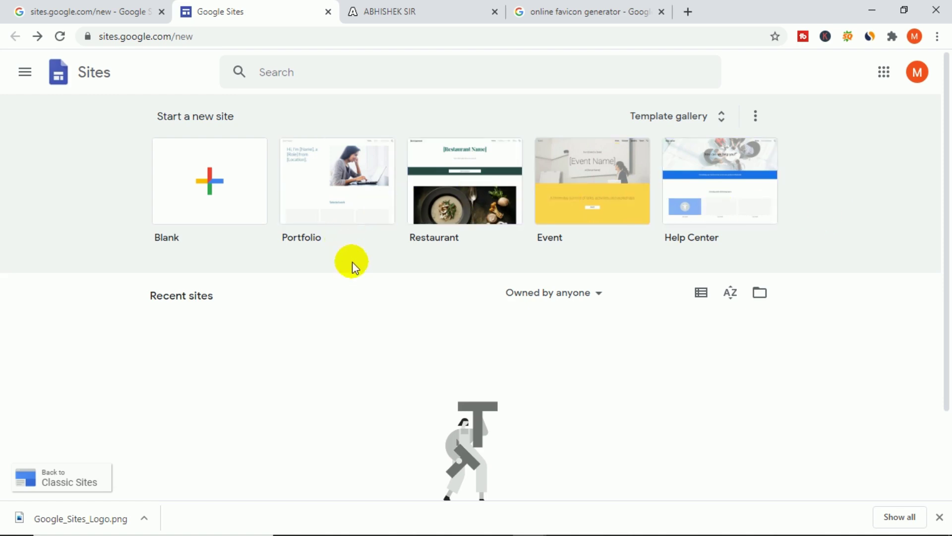
left_click(203, 186)
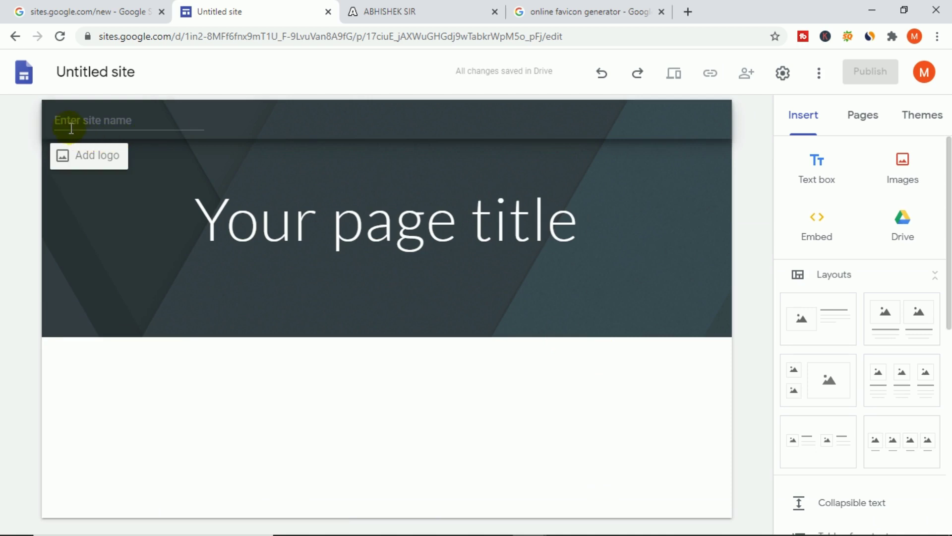
left_click(132, 122)
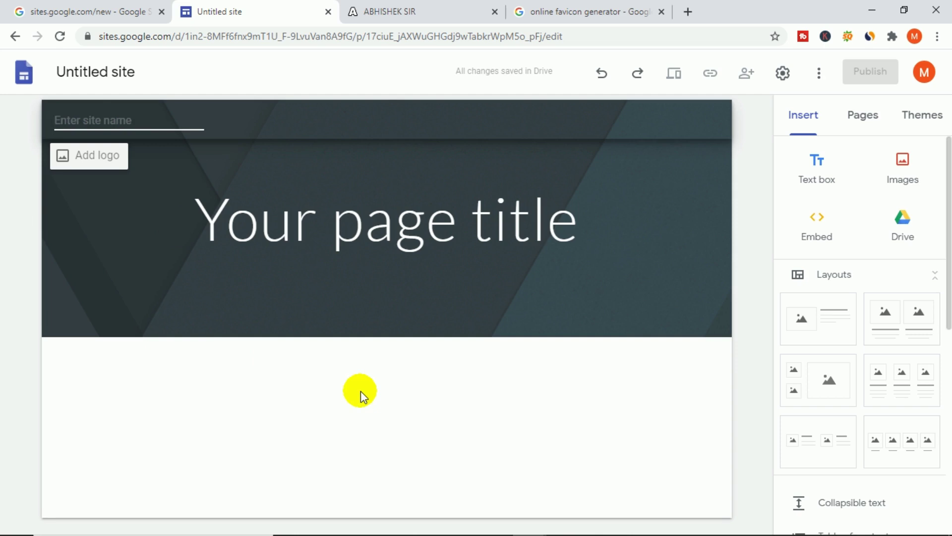
type("Micro Solution")
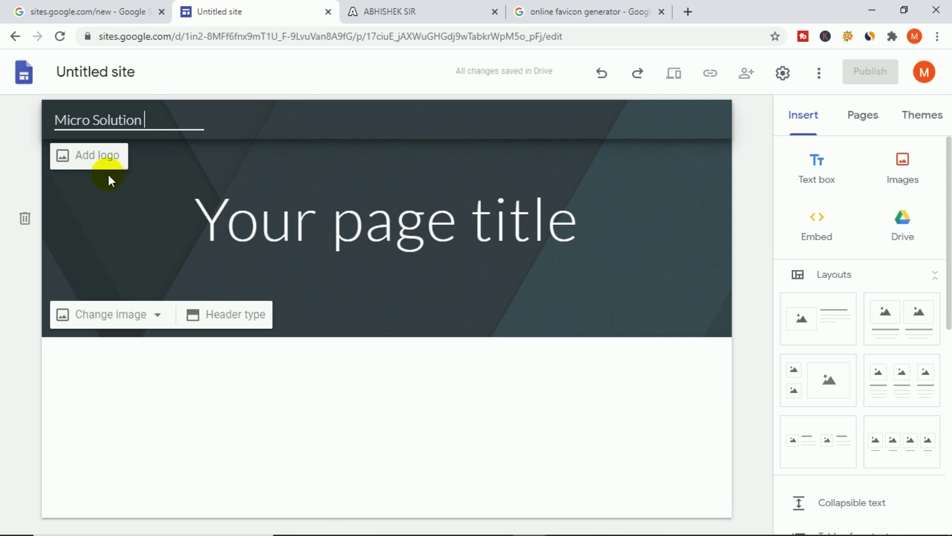
Step: Add a site logo by uploading the Logo image from the Desktop Images folder
left_click(93, 157)
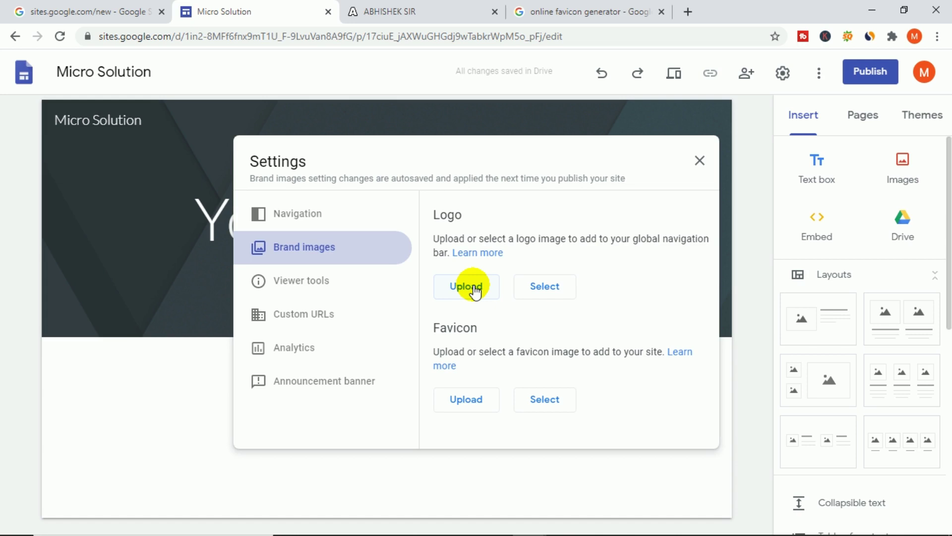
left_click(473, 290)
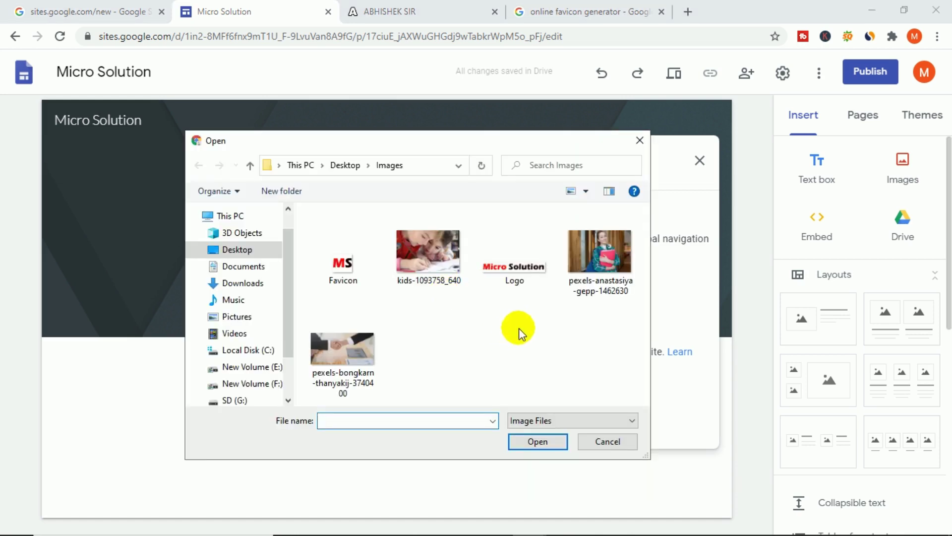
left_click(531, 266)
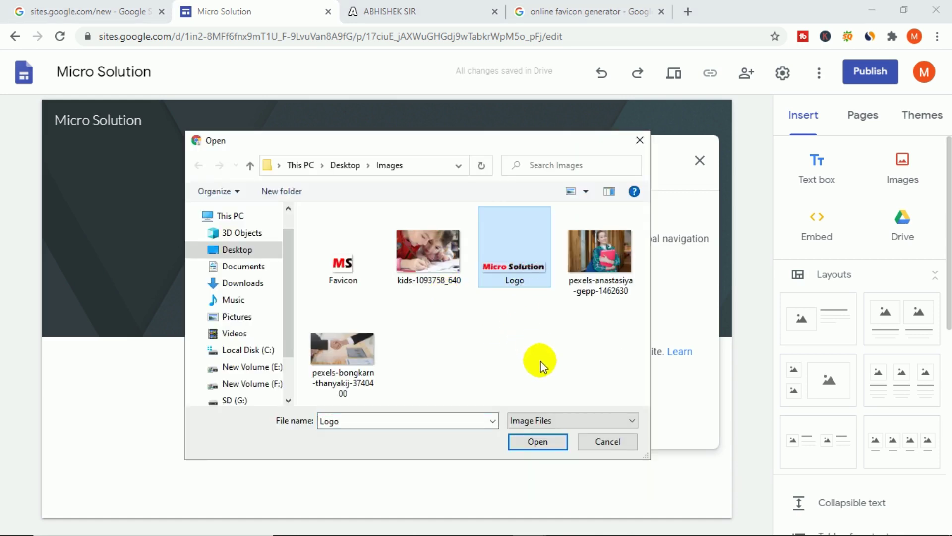
left_click(538, 441)
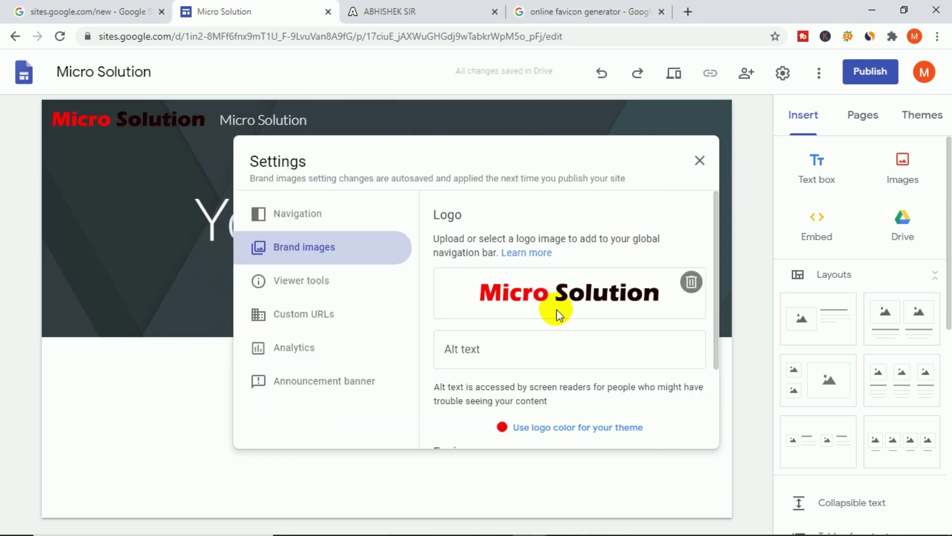
Step: Upload the Favicon image from the Images folder as the site's favicon and close the brand image settings
scroll(556, 308, "down", 2)
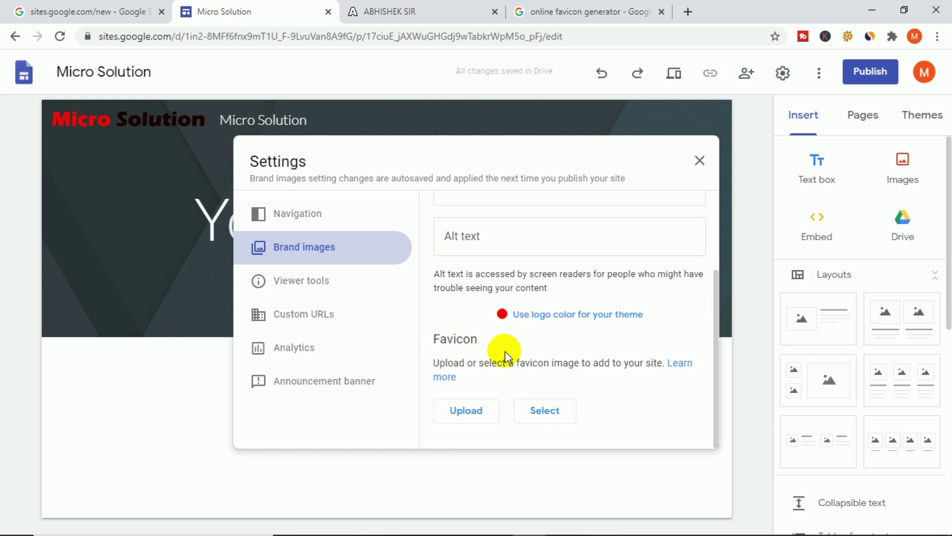
left_click(439, 8)
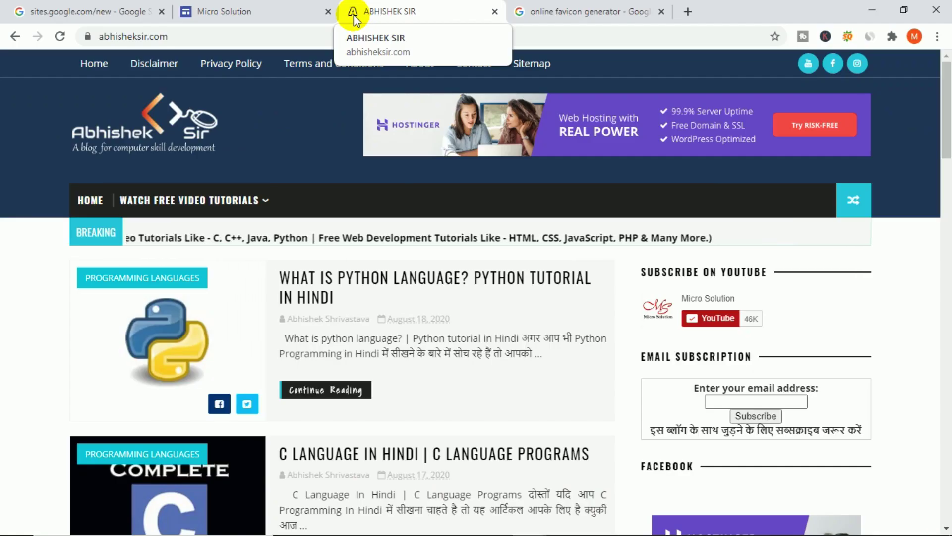
left_click(575, 7)
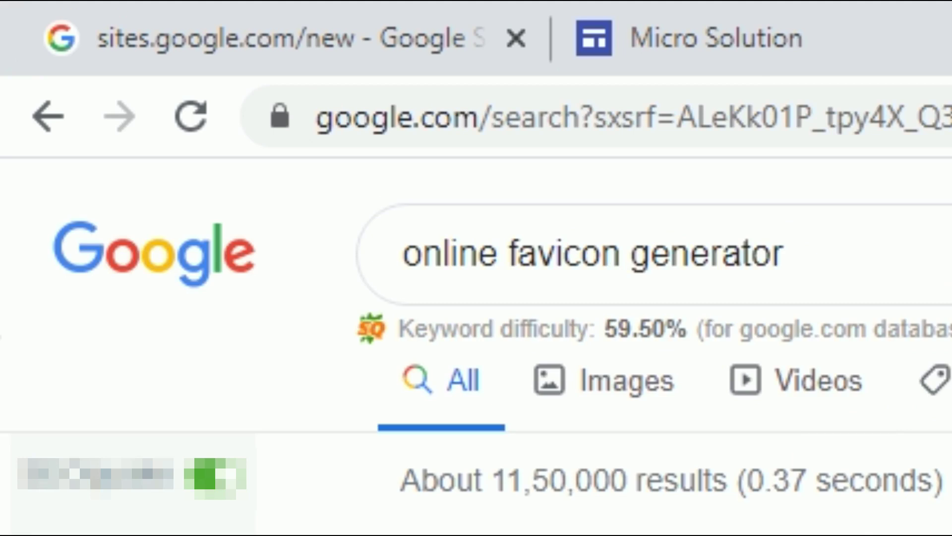
left_click(904, 22)
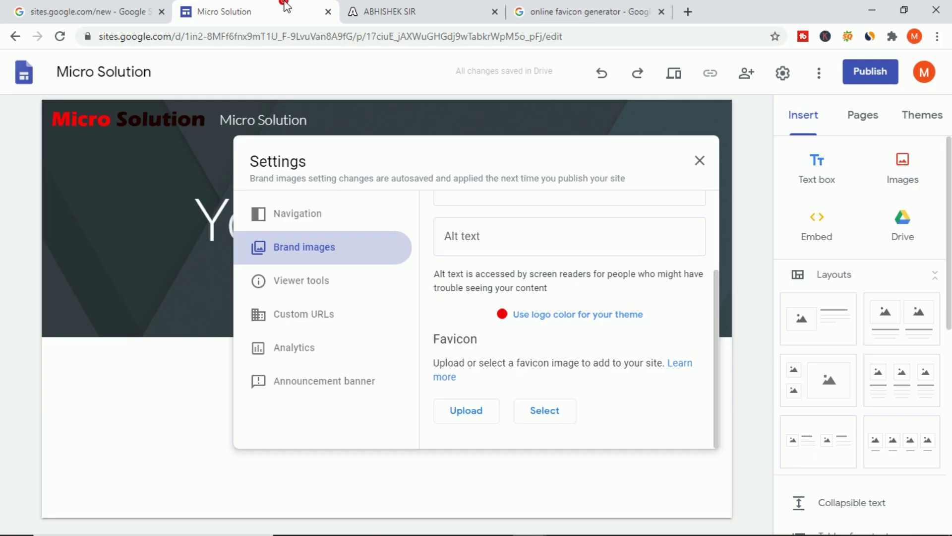
left_click(465, 411)
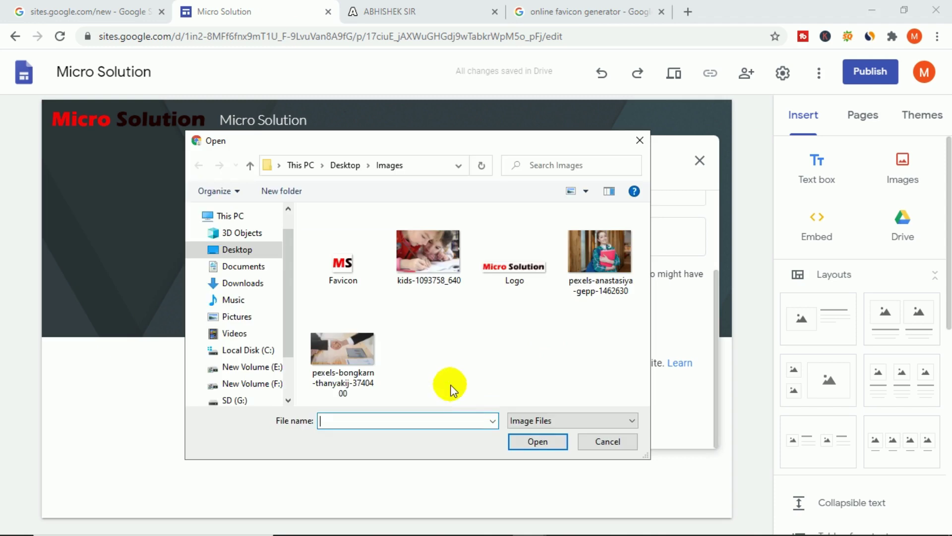
left_click(340, 284)
left_click(540, 441)
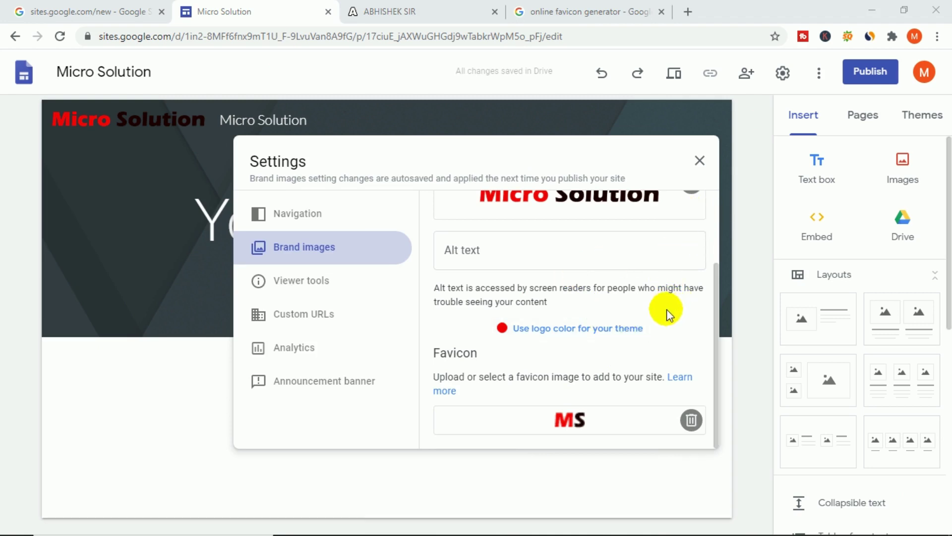
left_click(700, 159)
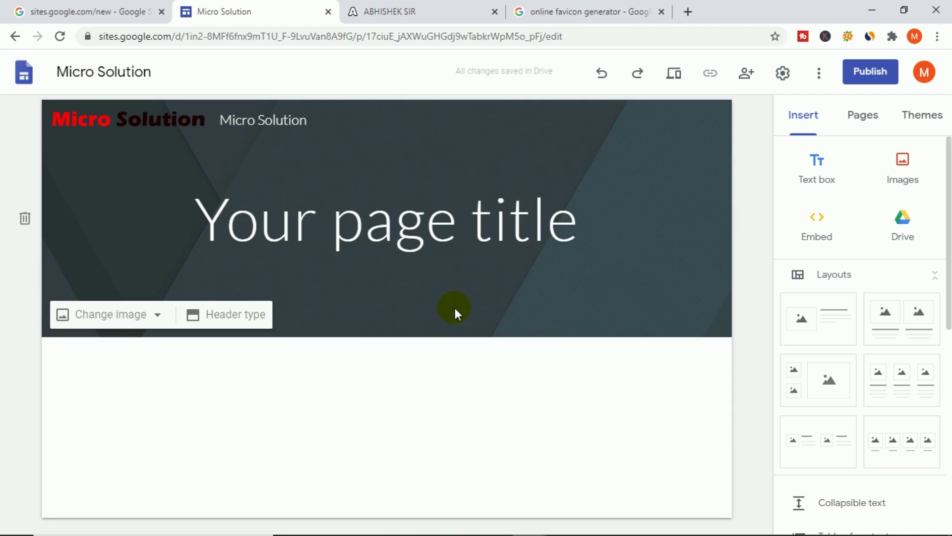
Step: Replace the header background with the gallery image of a hazy pink sky over the sea
left_click(134, 322)
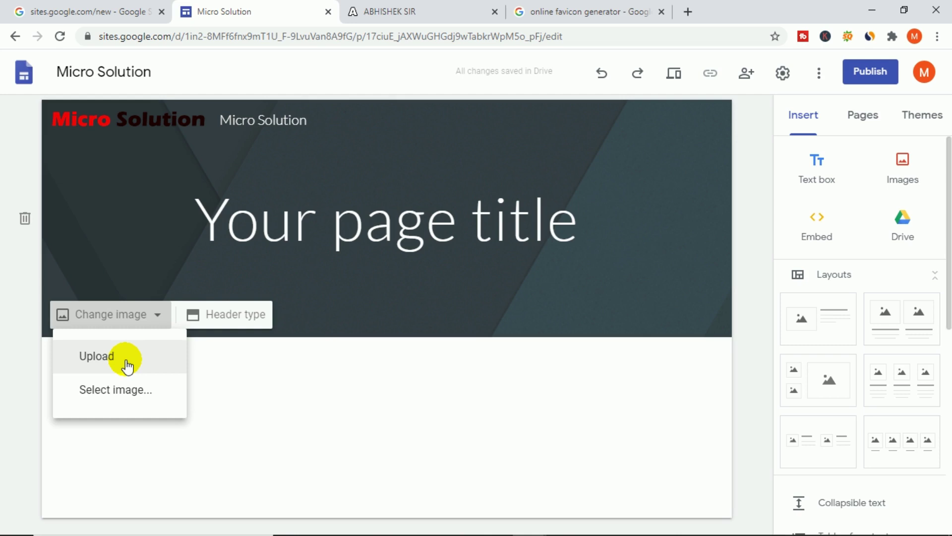
left_click(147, 401)
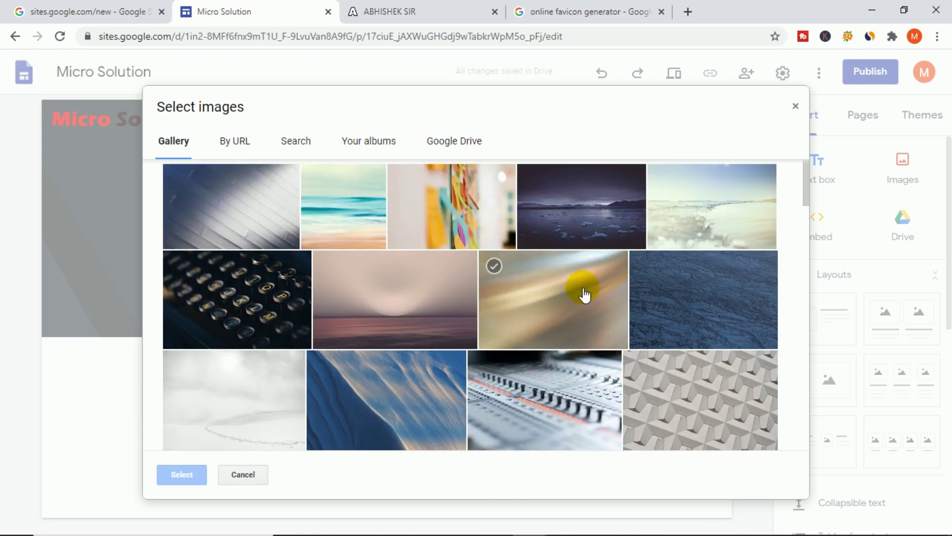
scroll(584, 297, "down", 10)
scroll(585, 297, "up", 3)
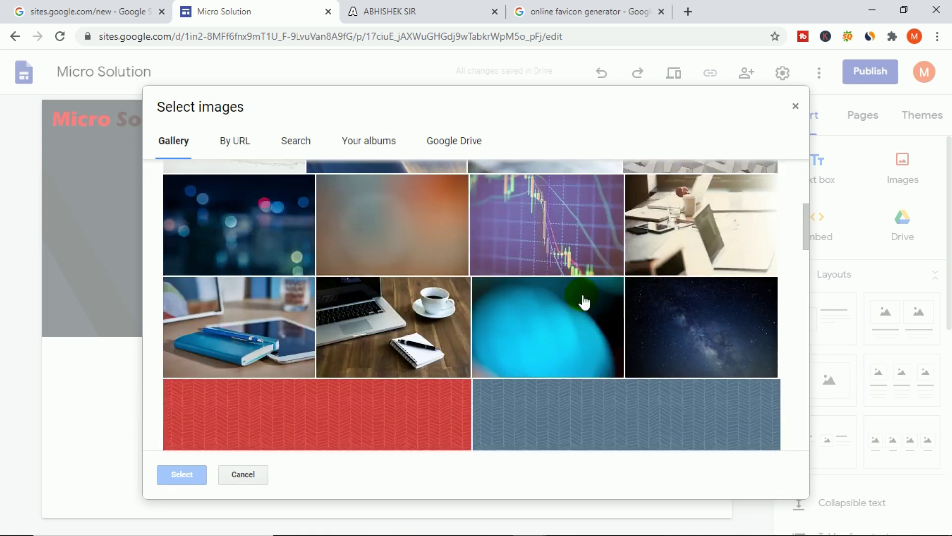
scroll(584, 298, "down", 10)
scroll(584, 300, "up", 15)
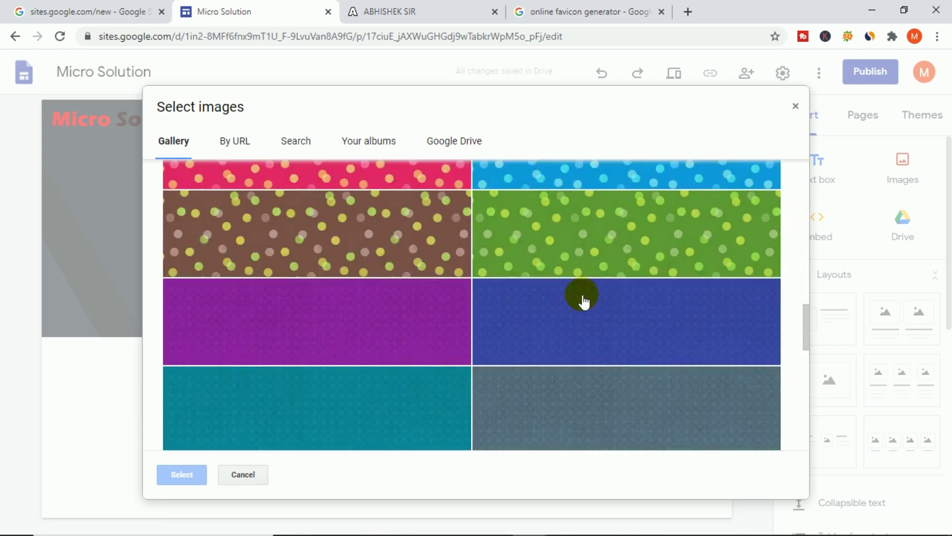
scroll(584, 300, "down", 4)
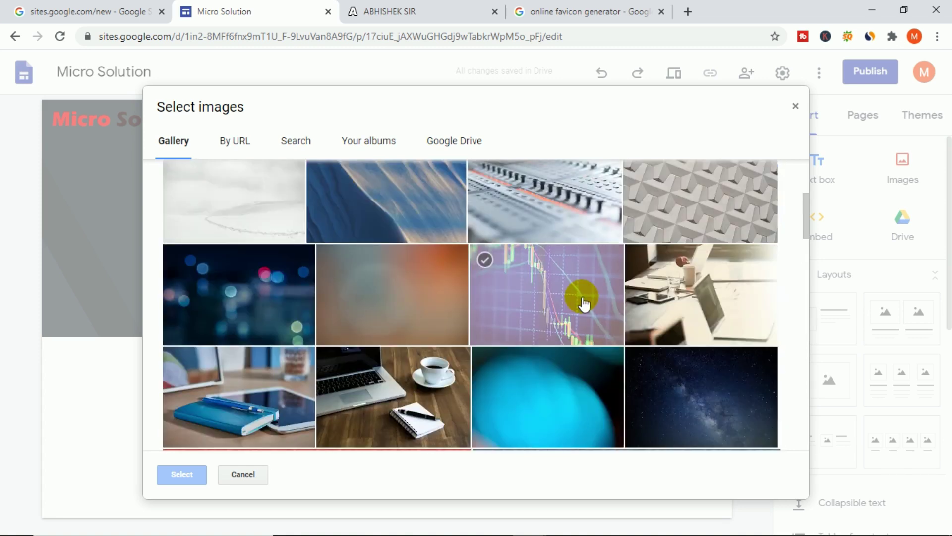
scroll(585, 304, "up", 4)
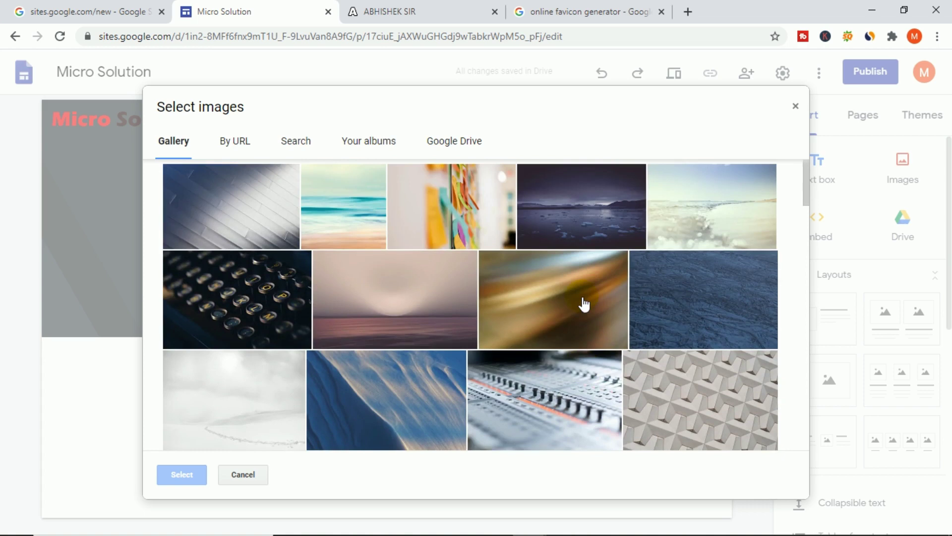
left_click(360, 321)
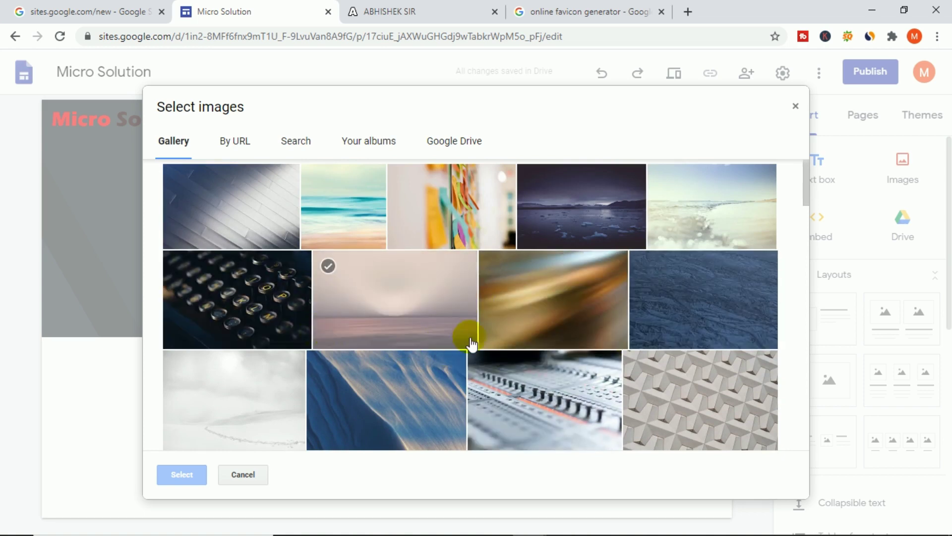
left_click(400, 312)
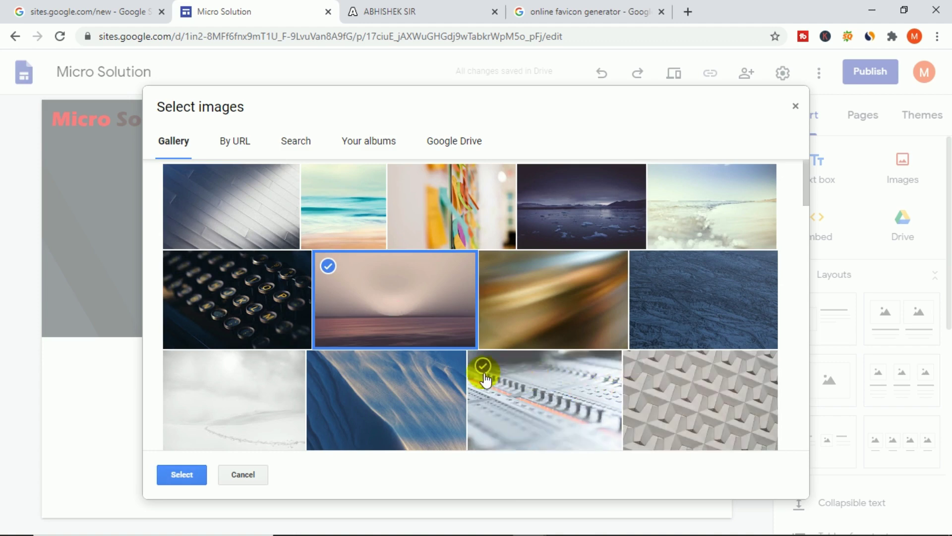
left_click(182, 475)
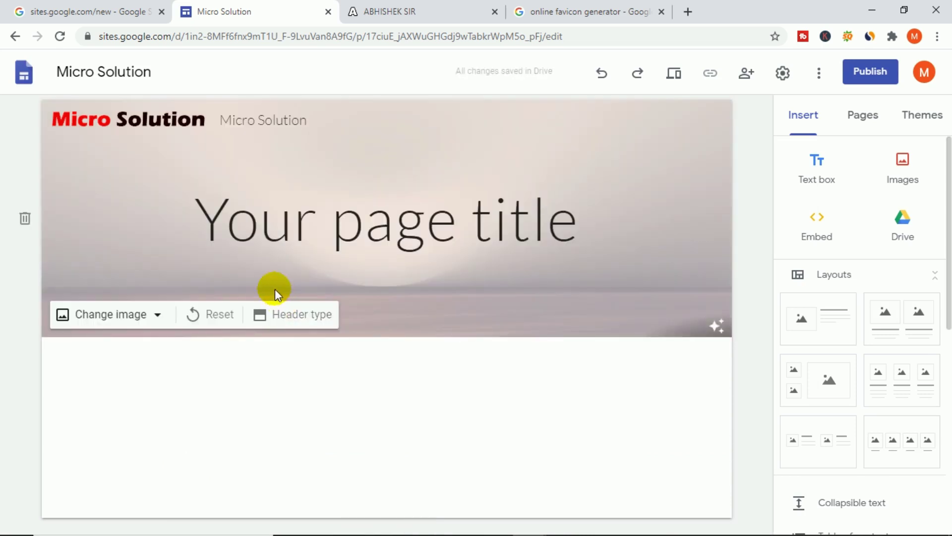
Step: Examine the By URL and Search sources for choosing a header image, and leave the image selection without changing the header
left_click(151, 317)
left_click(117, 397)
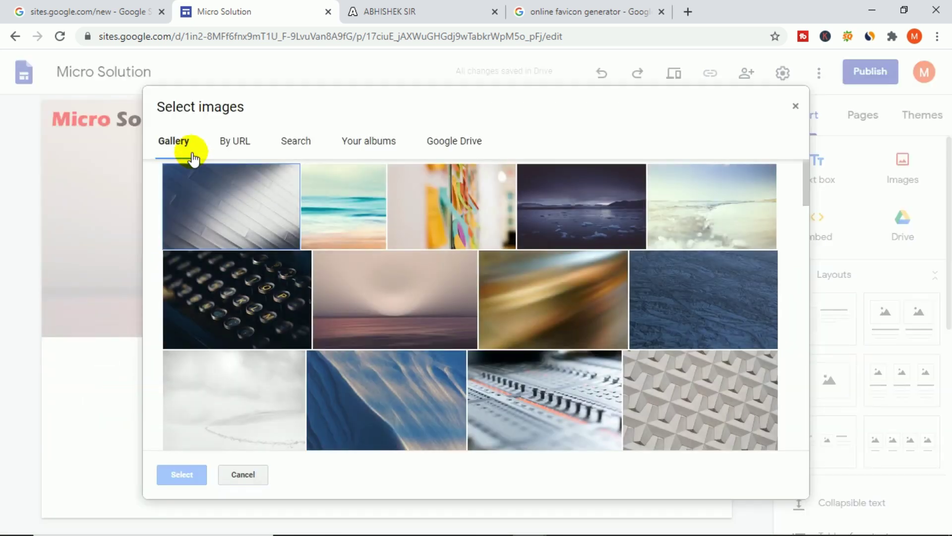
left_click(233, 143)
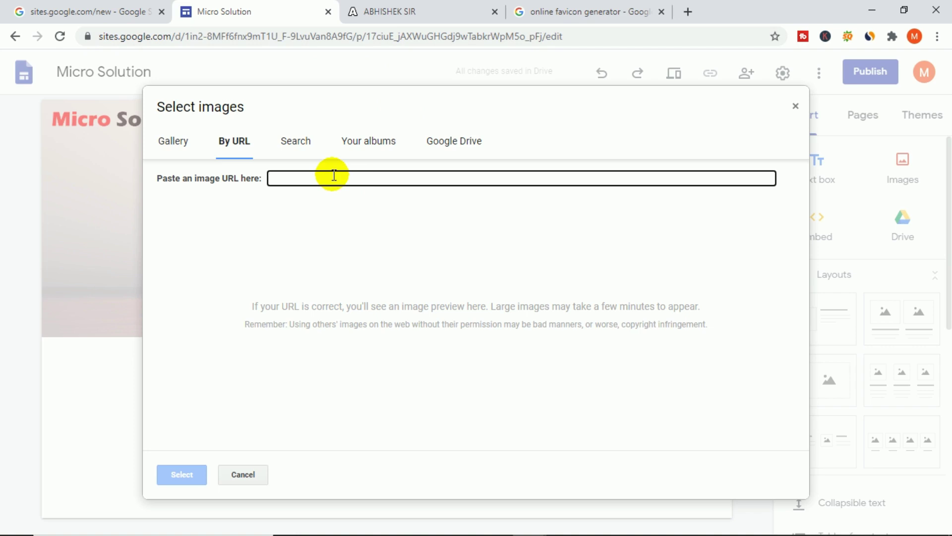
left_click(297, 141)
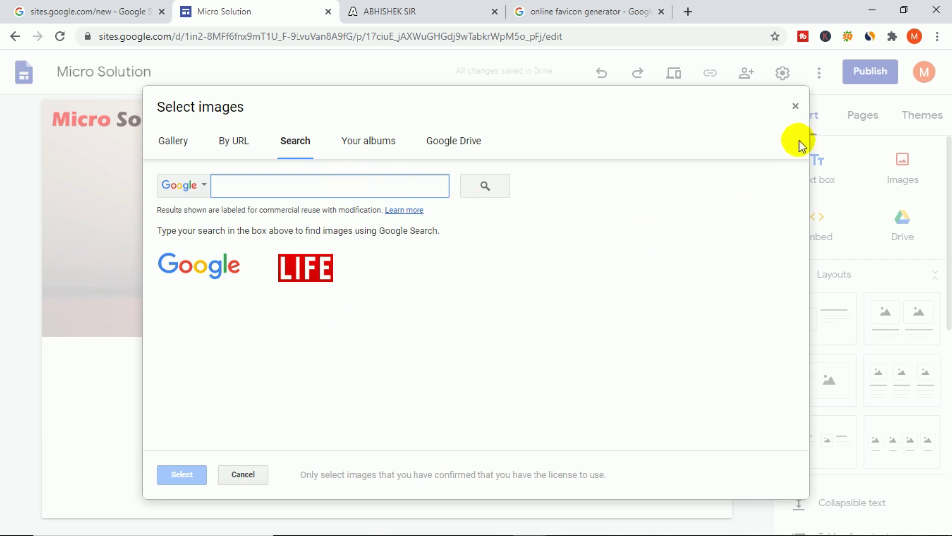
left_click(796, 106)
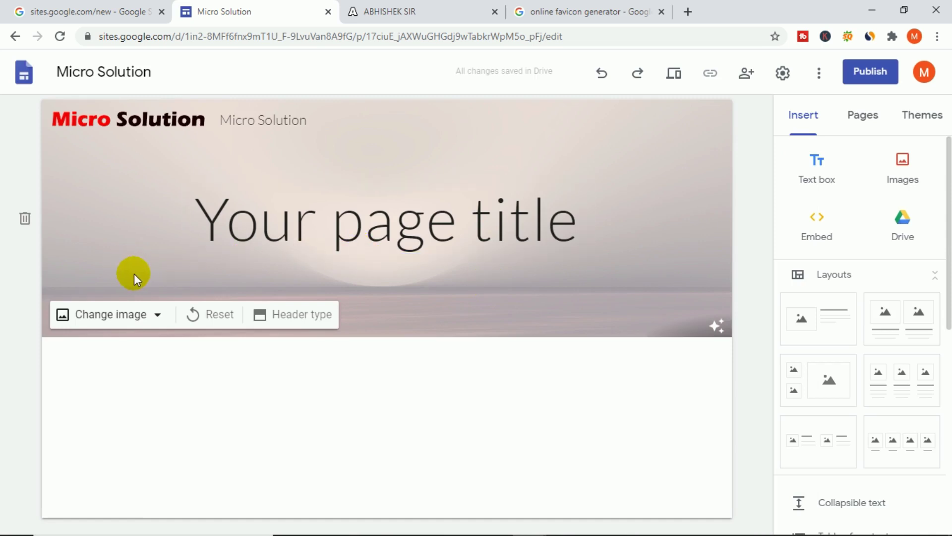
left_click(151, 315)
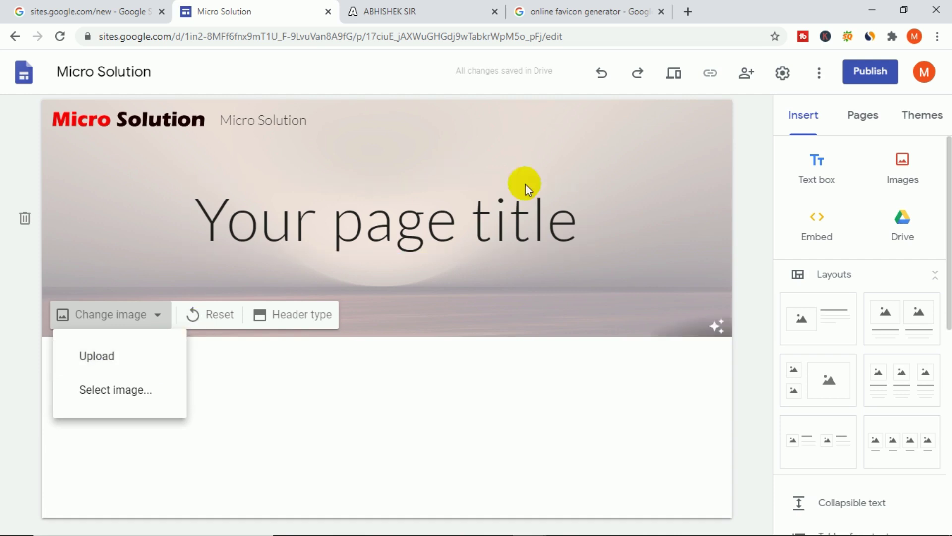
left_click(507, 281)
Step: Replace the placeholder page title in the header with "English Spoken Institute"
left_click(265, 228)
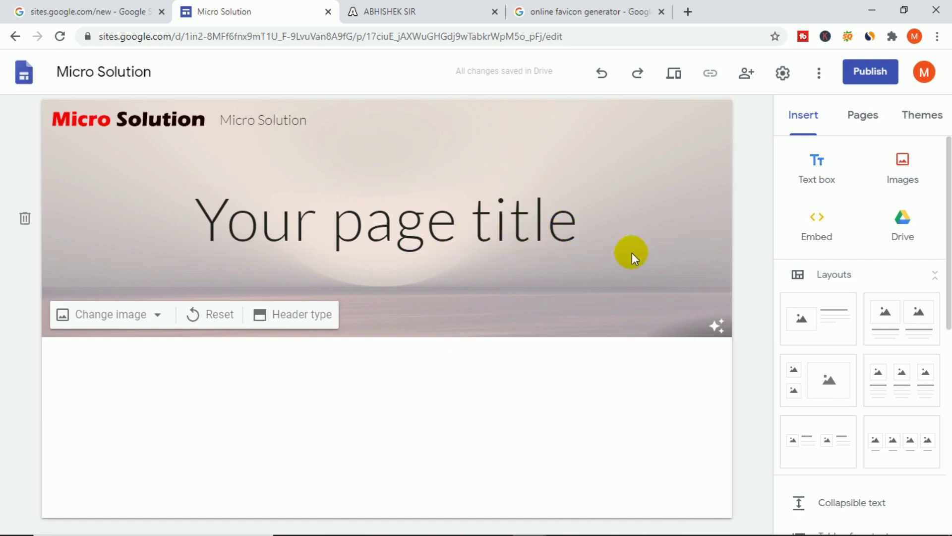
triple_click(358, 255)
type("English Spoken Institute")
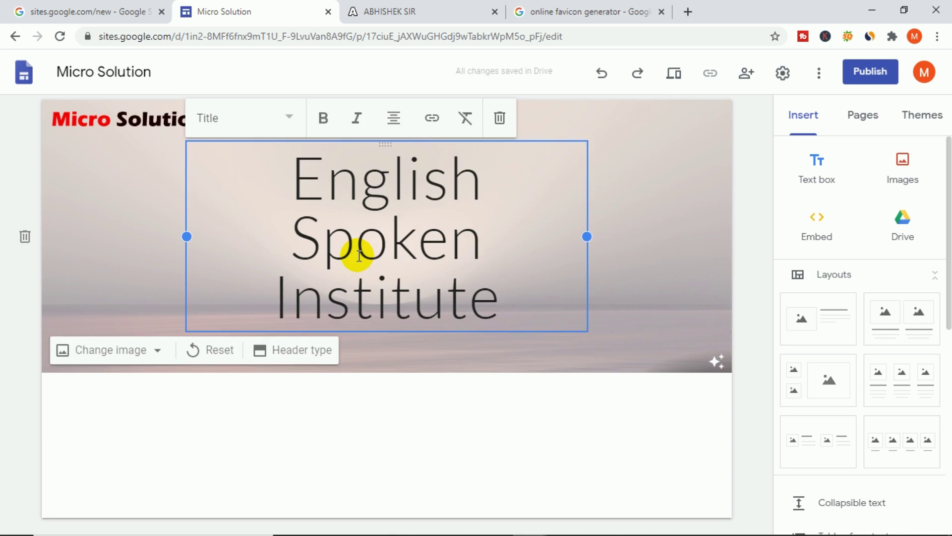
Step: Widen the page title's text box on both sides so it spans most of the header's width
left_click_drag(187, 236, 83, 218)
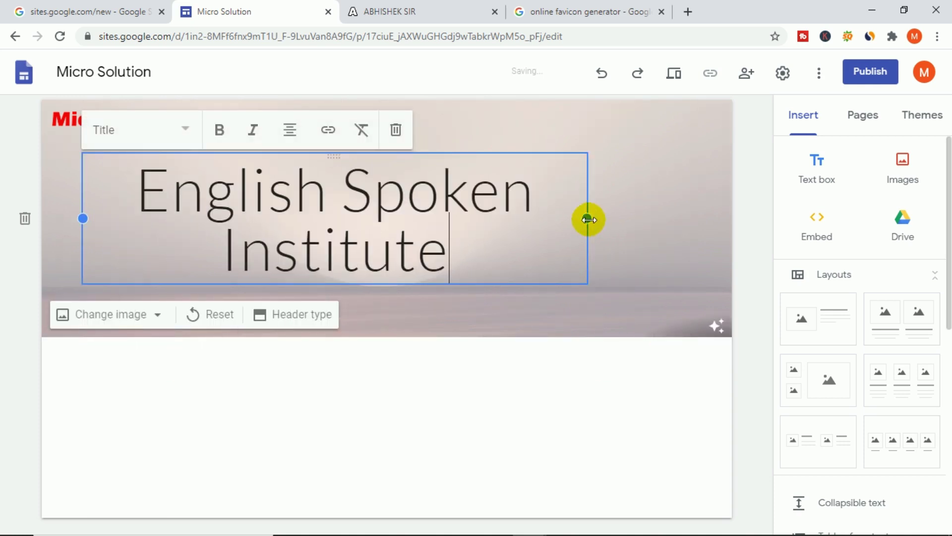
left_click_drag(588, 219, 691, 218)
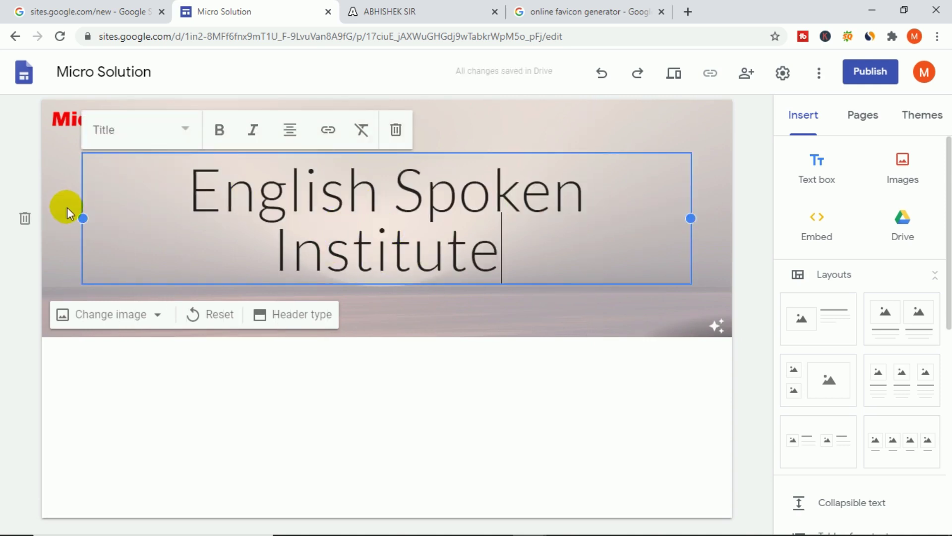
left_click_drag(83, 219, 63, 219)
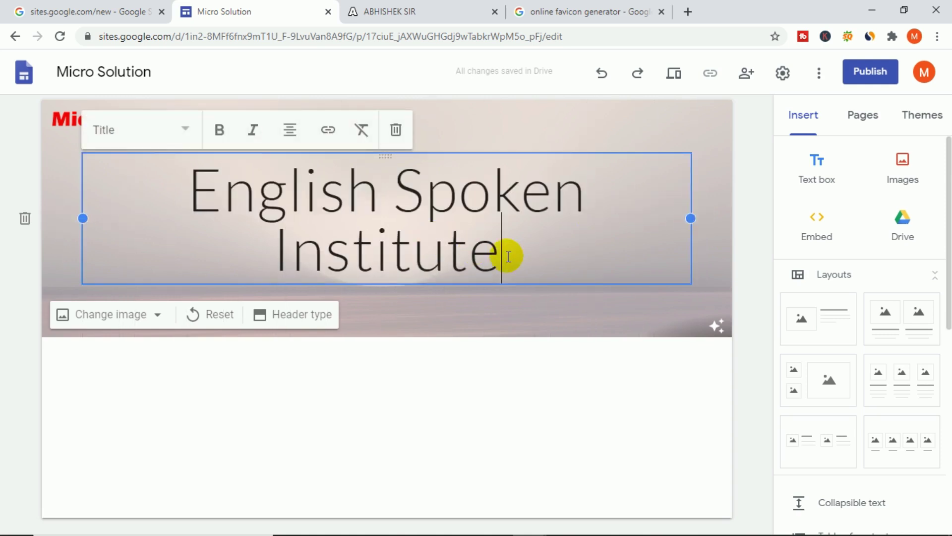
Step: Try the Normal text style on the whole page title in the header, and set it back to Title
left_click_drag(508, 258, 187, 187)
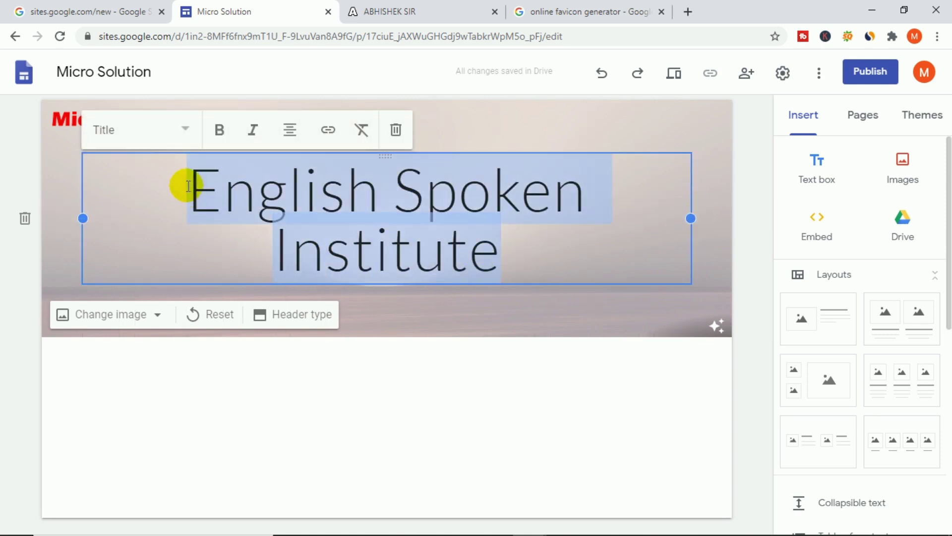
left_click(188, 133)
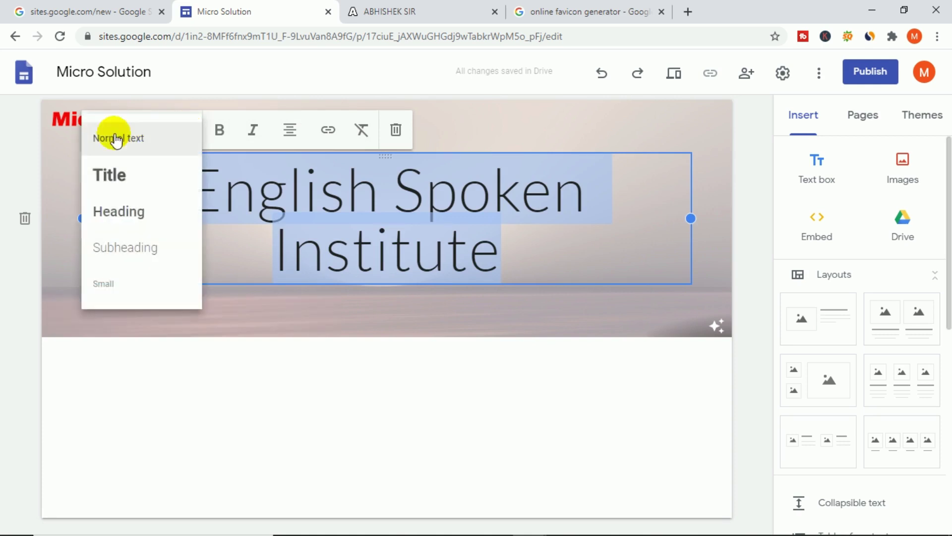
left_click(127, 149)
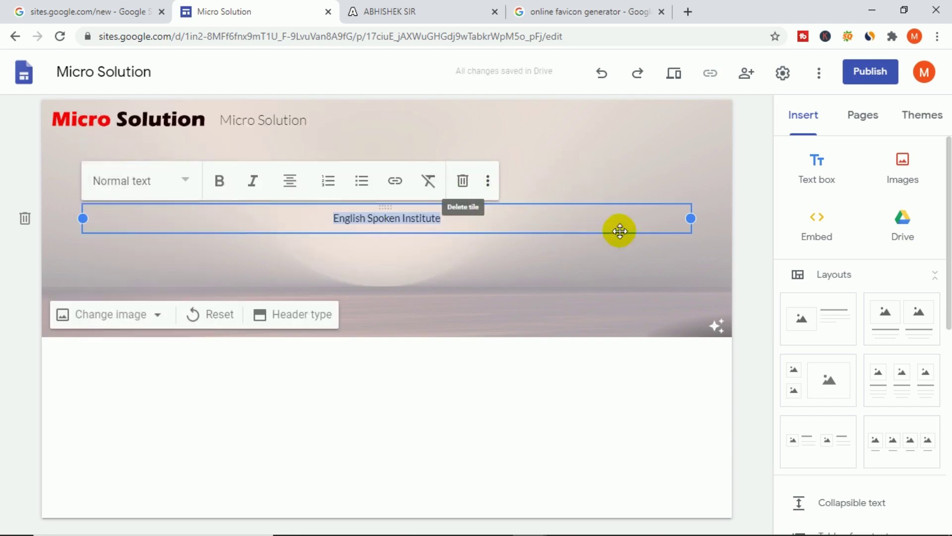
left_click(184, 186)
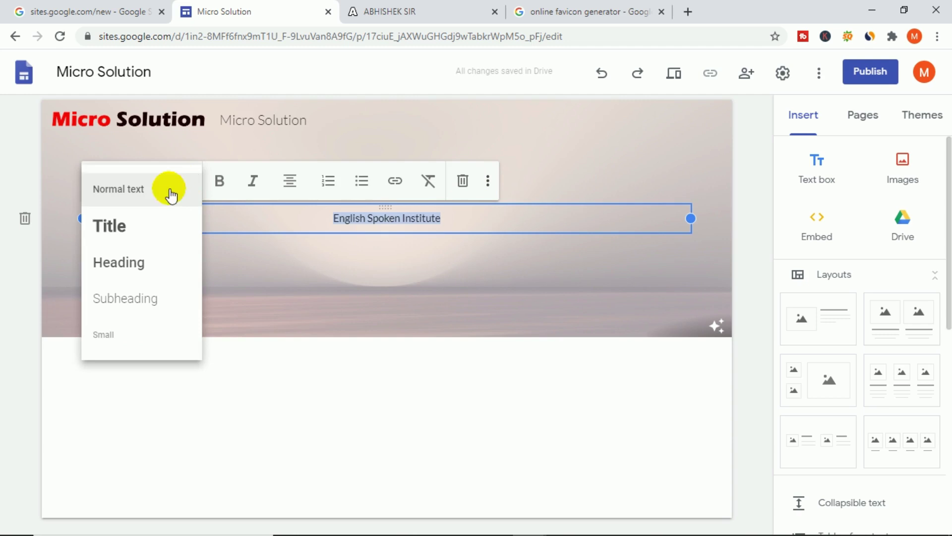
left_click(151, 218)
left_click(534, 243)
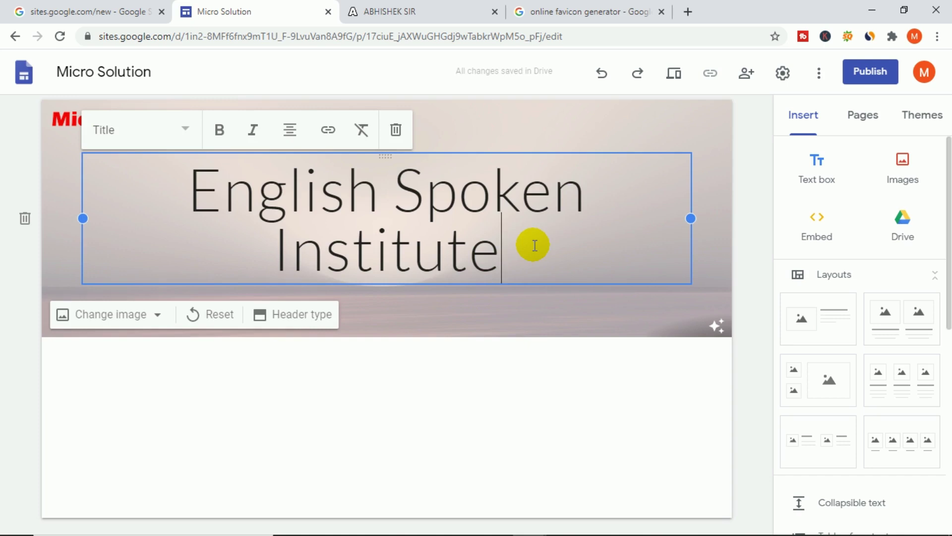
left_click(435, 298)
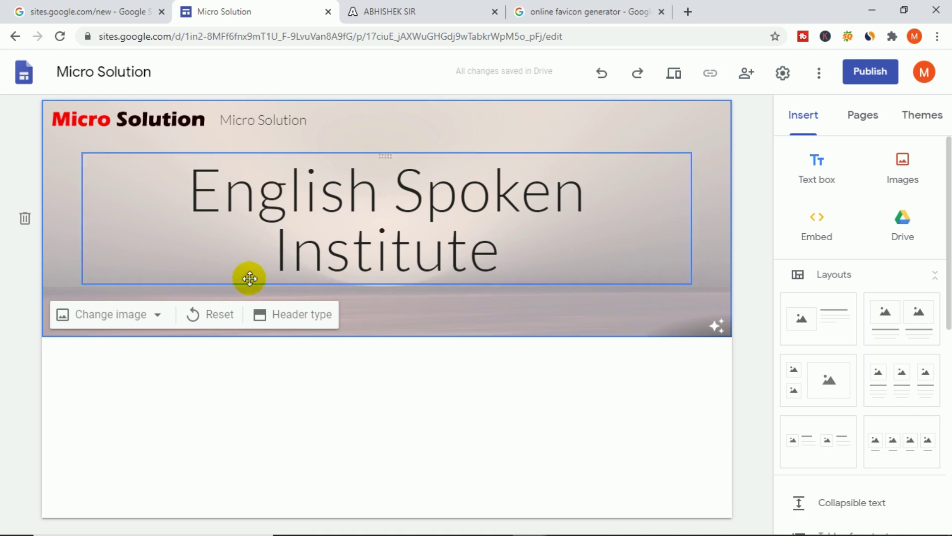
left_click(537, 265)
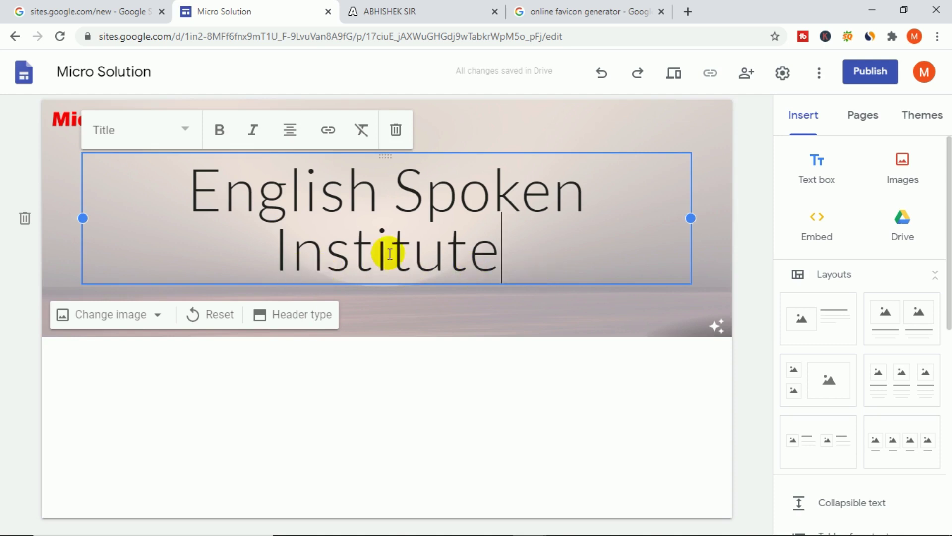
left_click(166, 132)
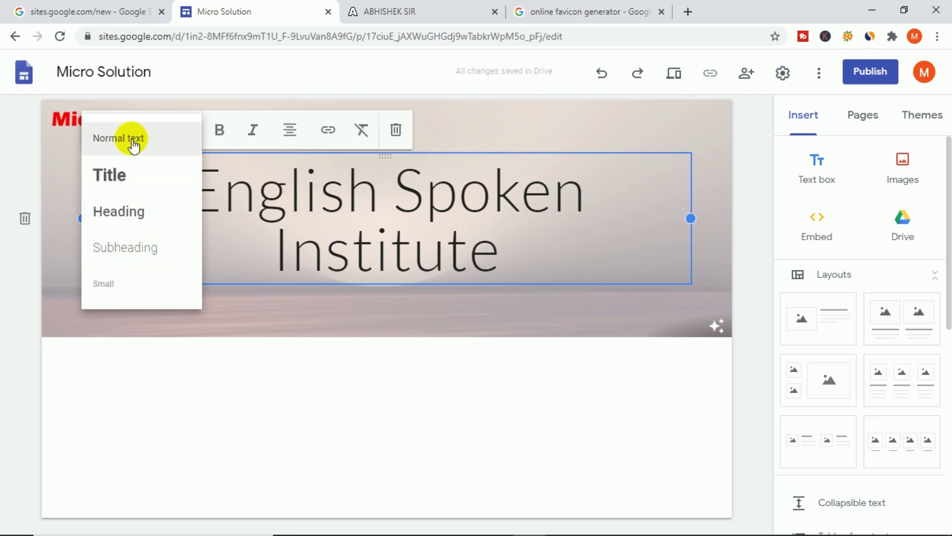
left_click(579, 260)
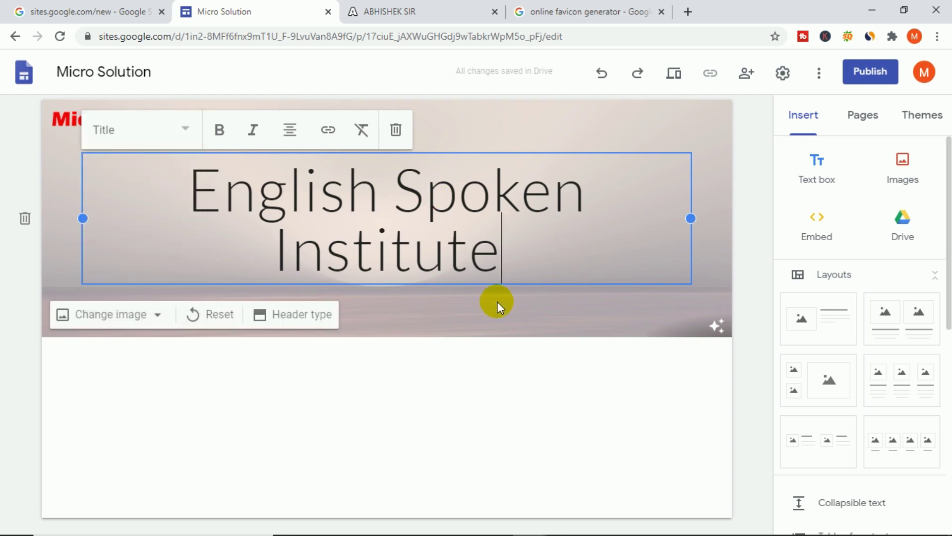
left_click(450, 439)
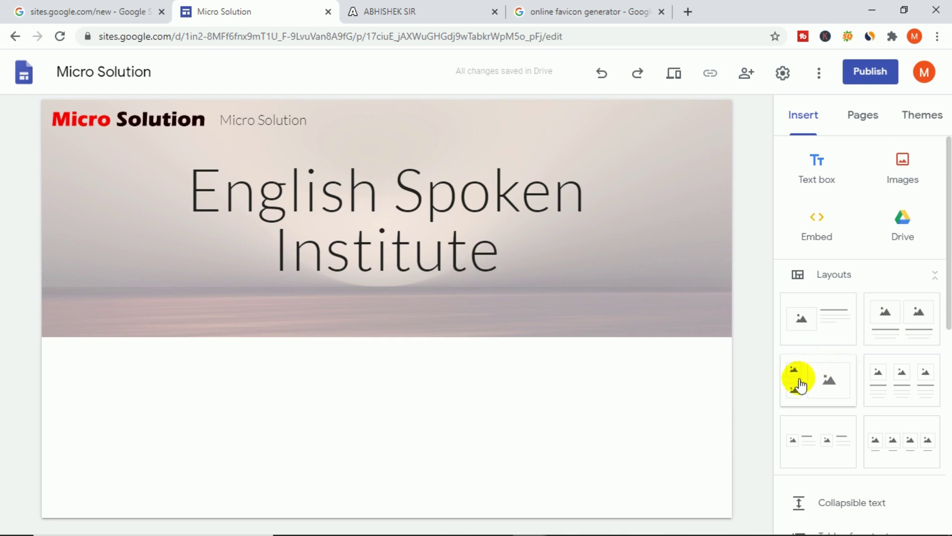
Step: Insert the three-column layout with an image, heading and text in each column below the header
left_click(906, 380)
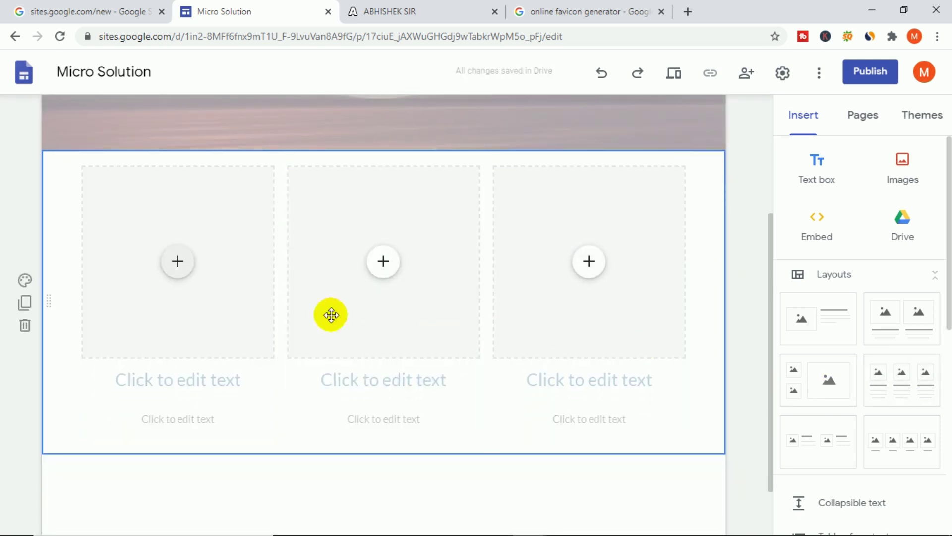
scroll(559, 360, "up", 1)
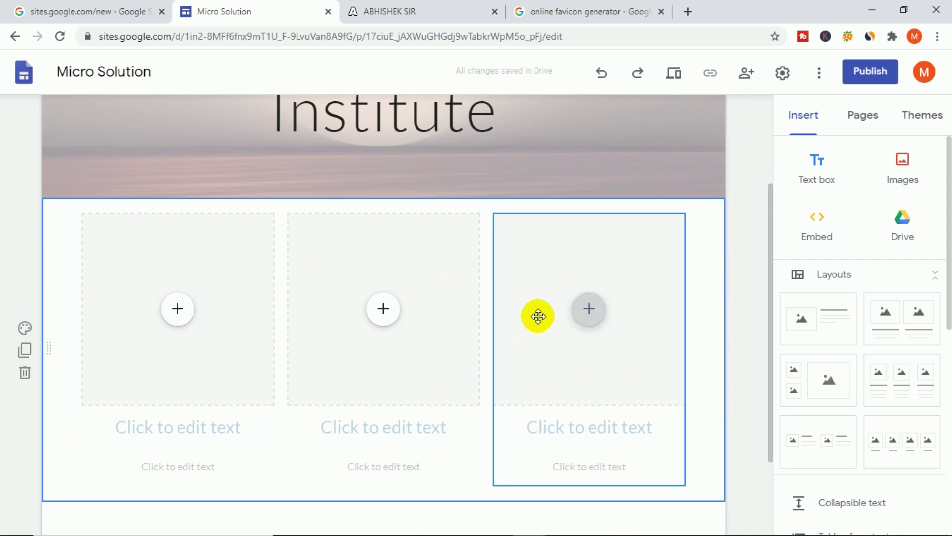
left_click(207, 278)
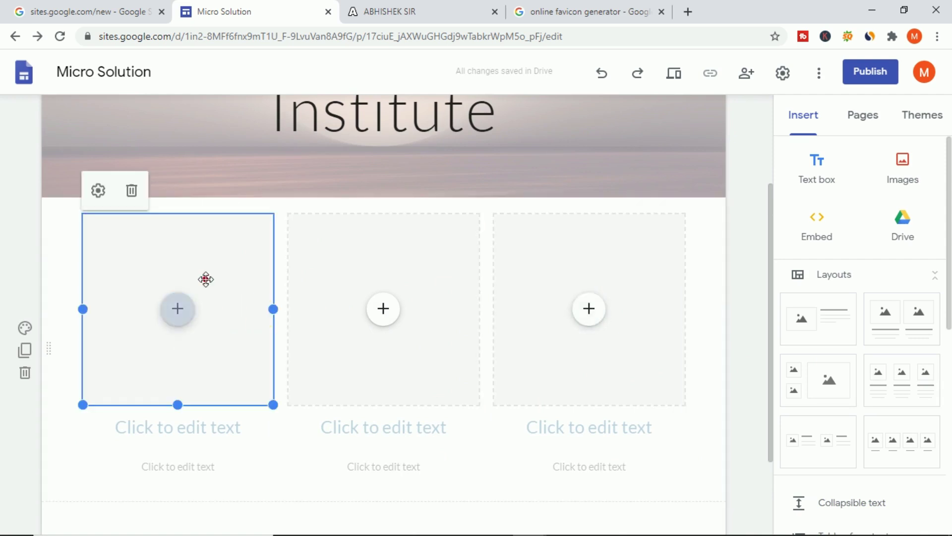
Step: Upload the kids, student and handshake pictures into the three image placeholders and head the columns Kids, Students and Professionals
left_click(176, 316)
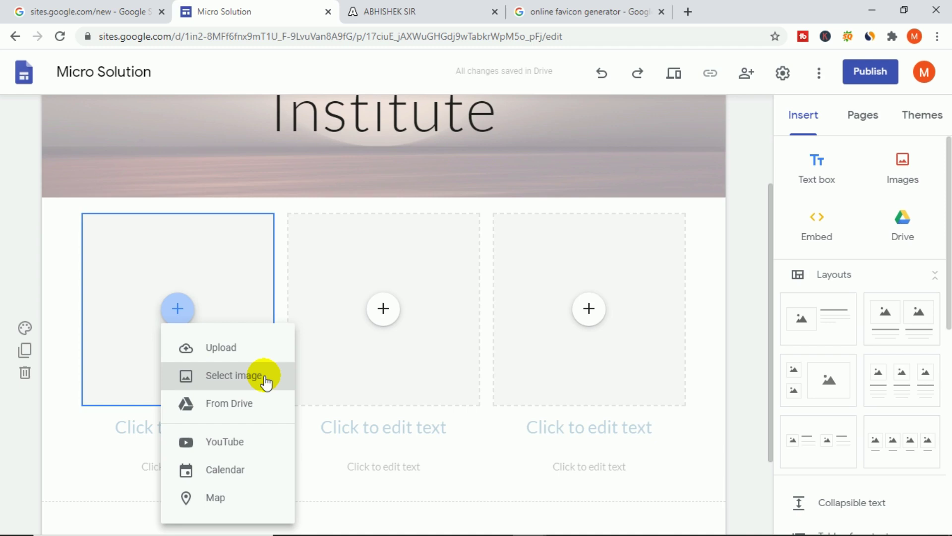
left_click(252, 353)
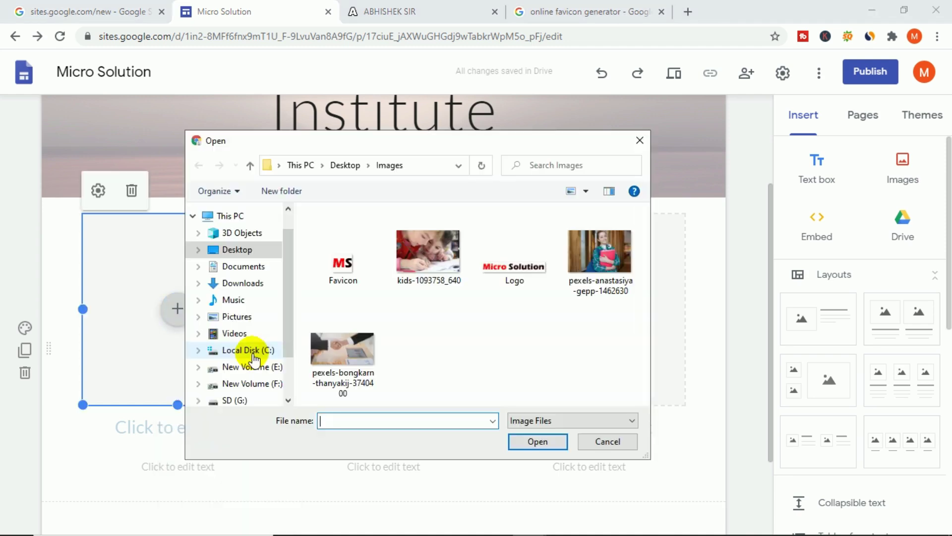
left_click(435, 249)
left_click(539, 440)
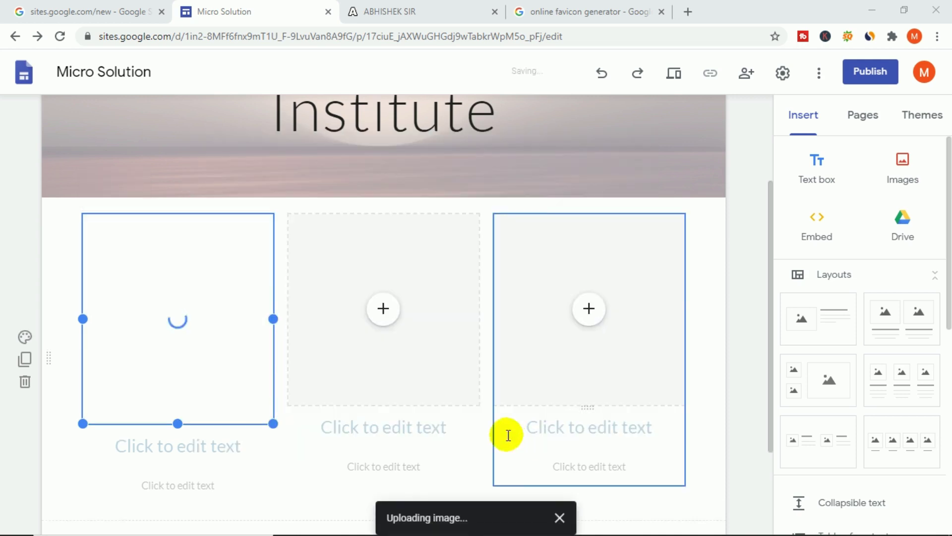
left_click(384, 310)
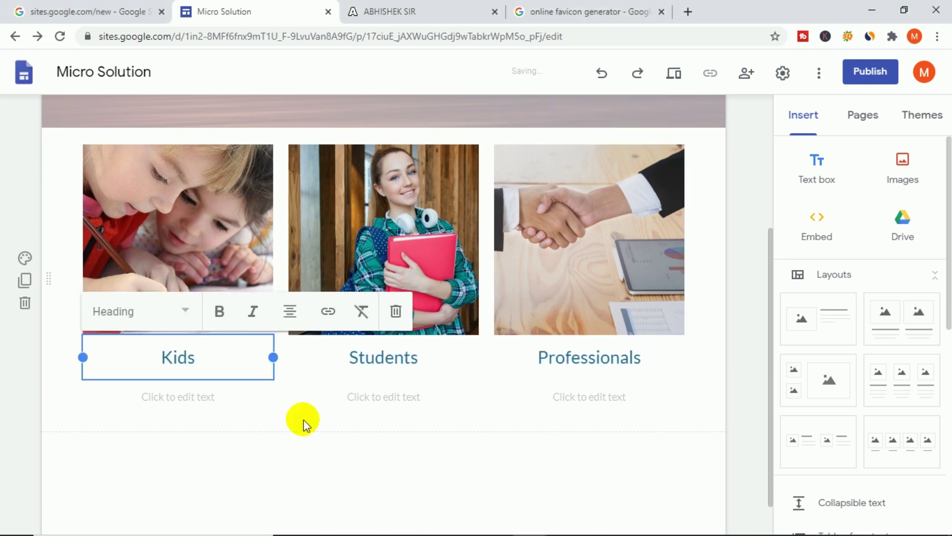
left_click(303, 419)
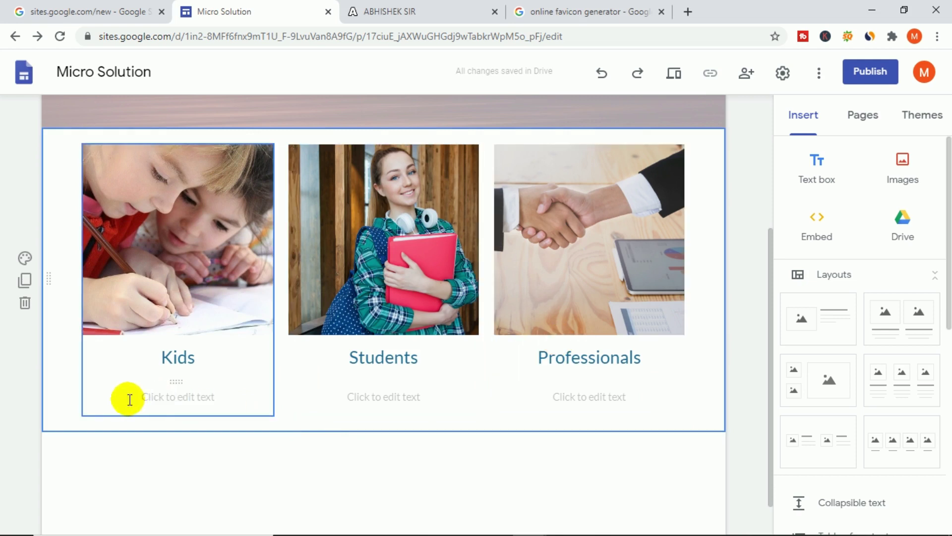
Step: Delete the empty description text boxes beneath the Kids, Students and Professionals headings
left_click(221, 396)
left_click(387, 397)
left_click(561, 405)
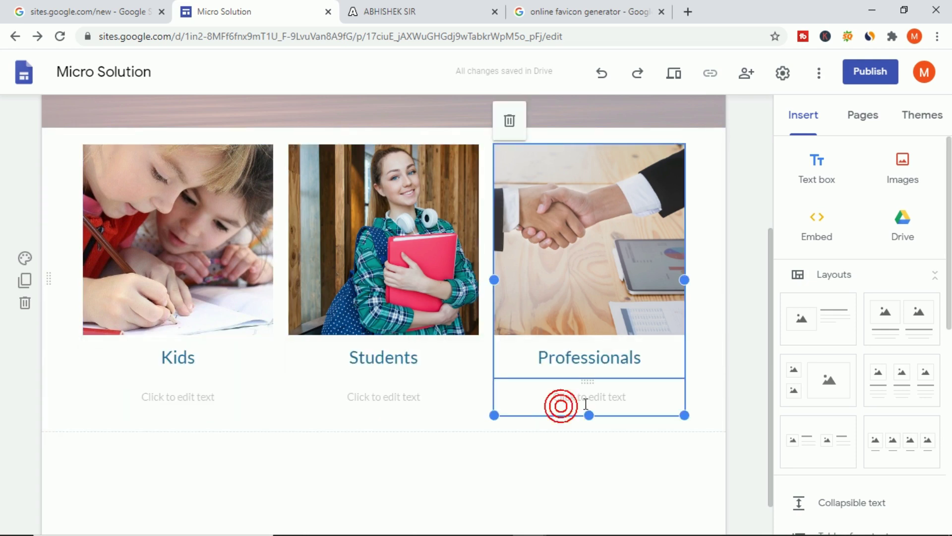
left_click(252, 394)
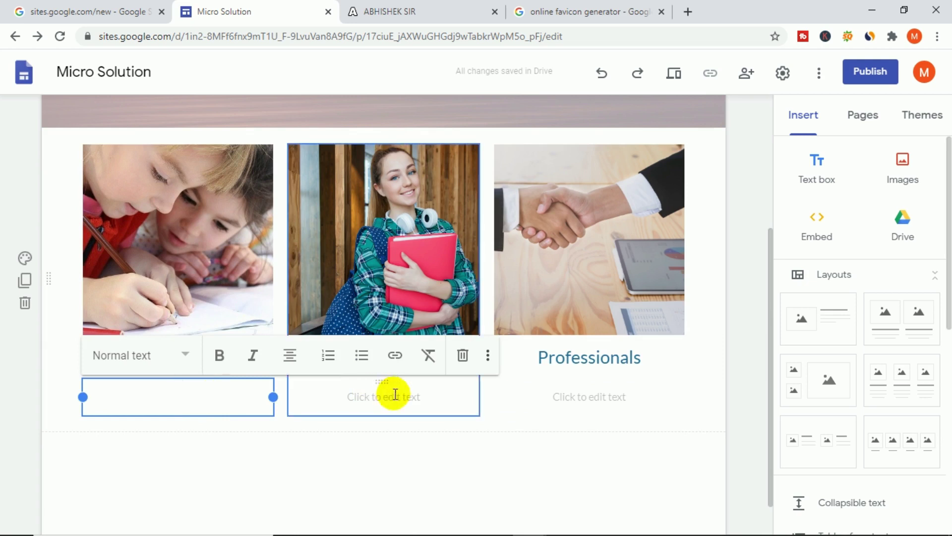
left_click(462, 355)
left_click(418, 401)
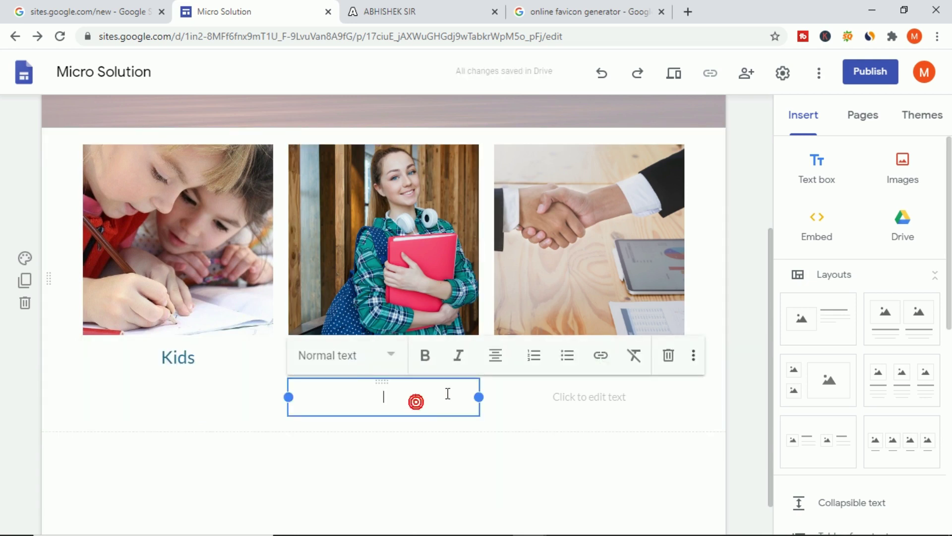
left_click(666, 352)
left_click(631, 396)
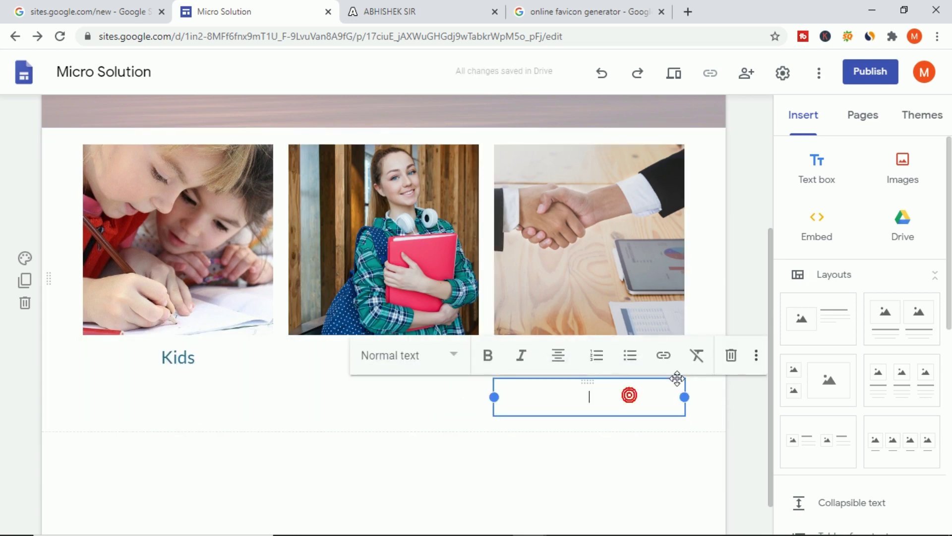
left_click(731, 355)
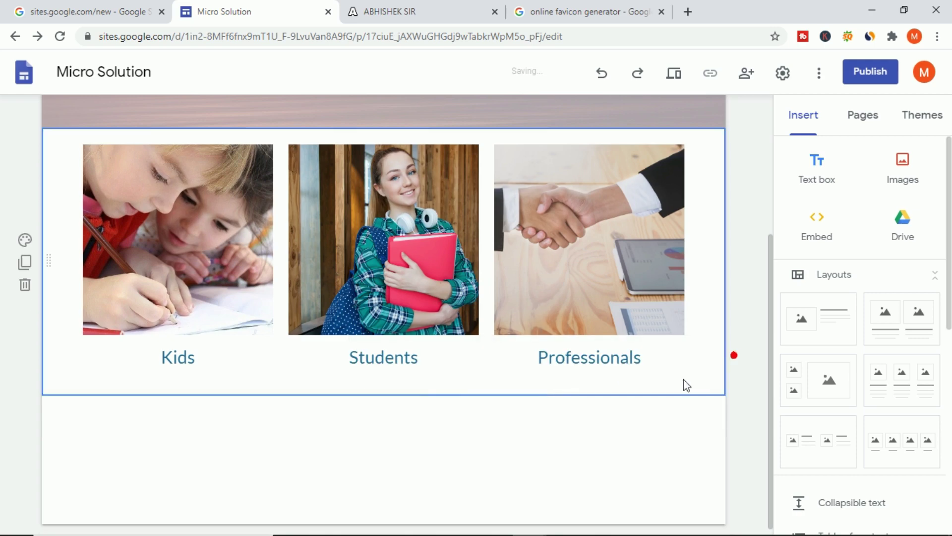
Step: Insert an empty text box as a new section below the three image columns
left_click(459, 443)
scroll(459, 442, "up", 3)
scroll(460, 447, "down", 4)
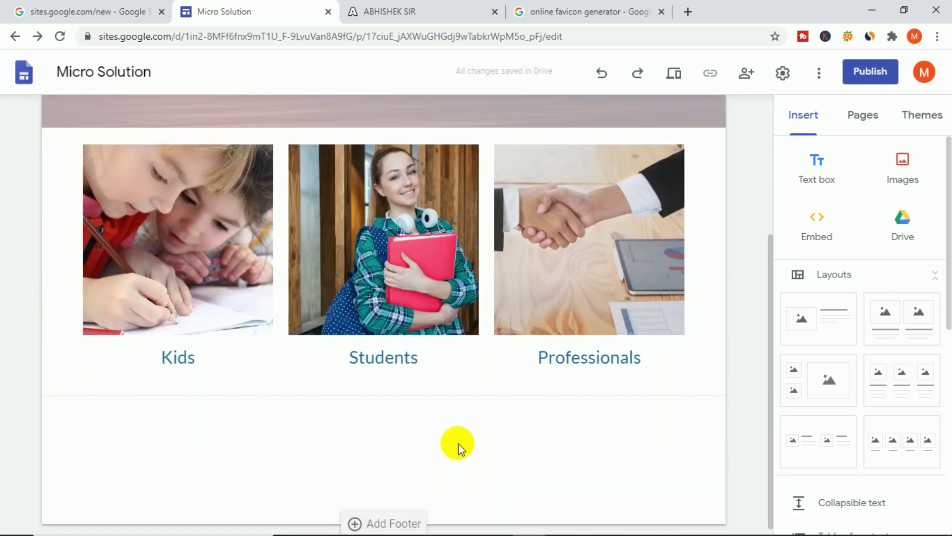
scroll(458, 442, "down", 1)
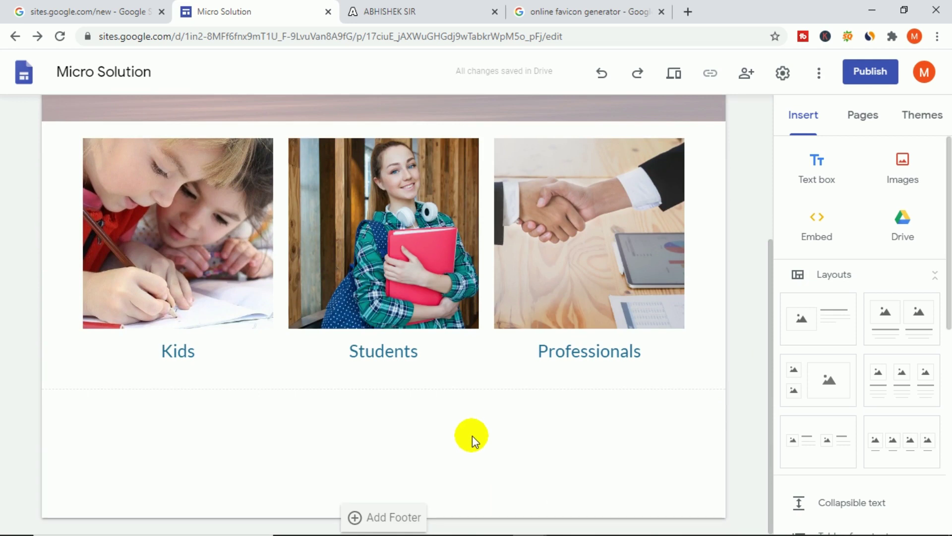
scroll(472, 436, "up", 1)
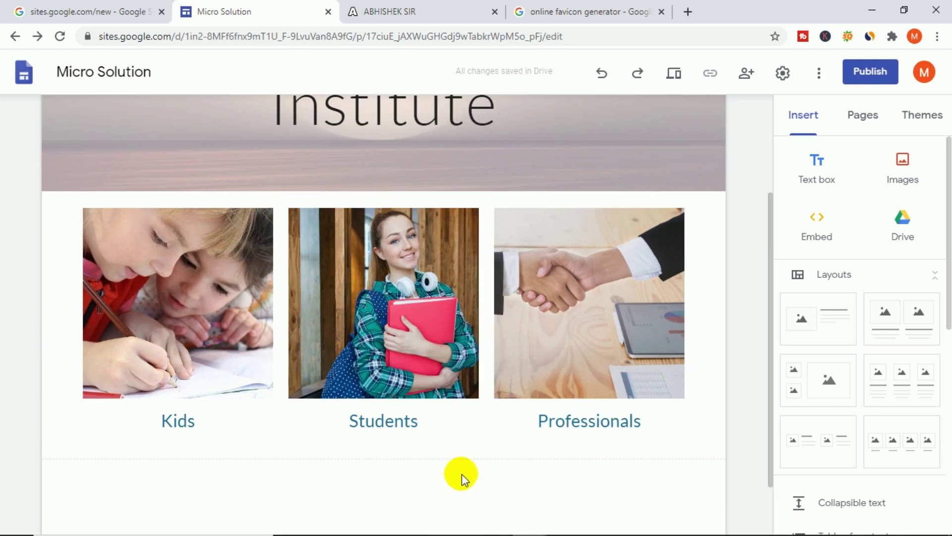
scroll(462, 474, "down", 1)
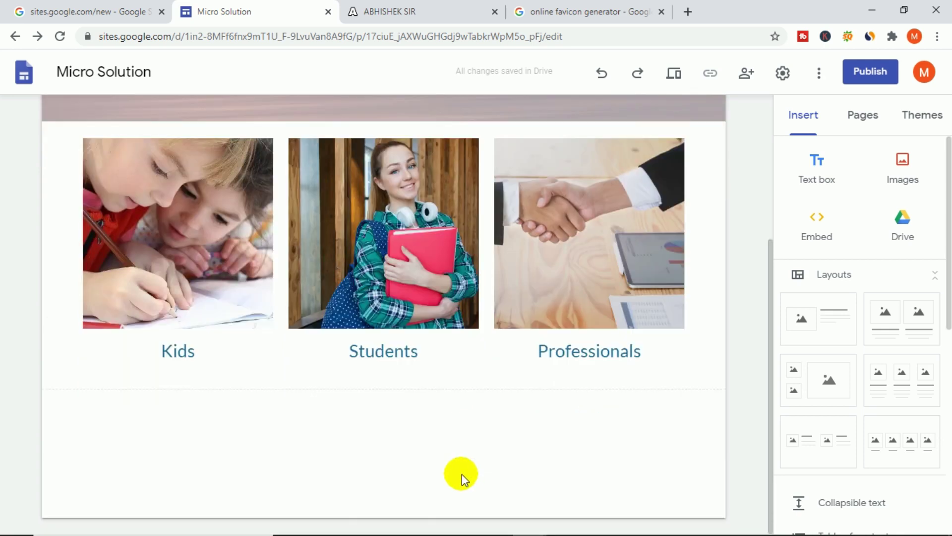
left_click(820, 178)
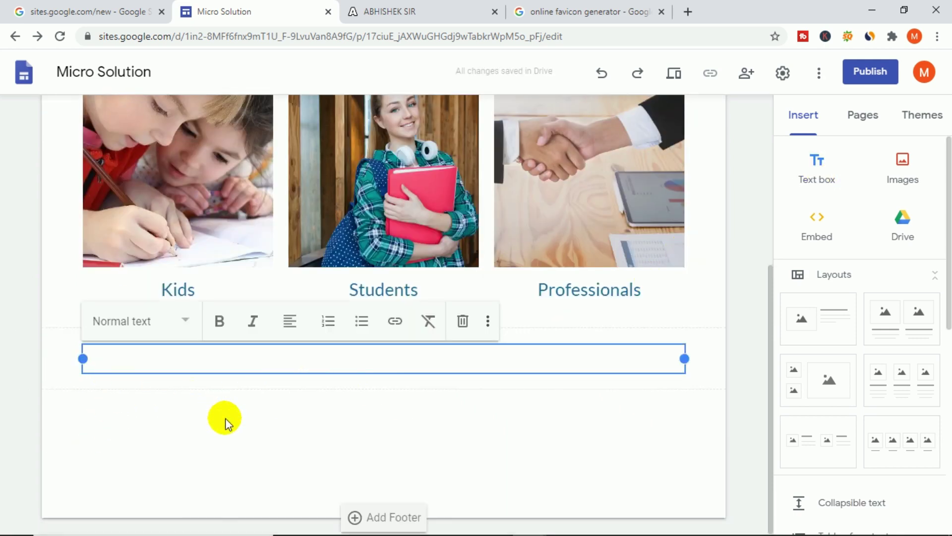
Step: Move the empty text box section up so it sits between the header and the three image columns
scroll(224, 419, "up", 3)
scroll(276, 240, "down", 3)
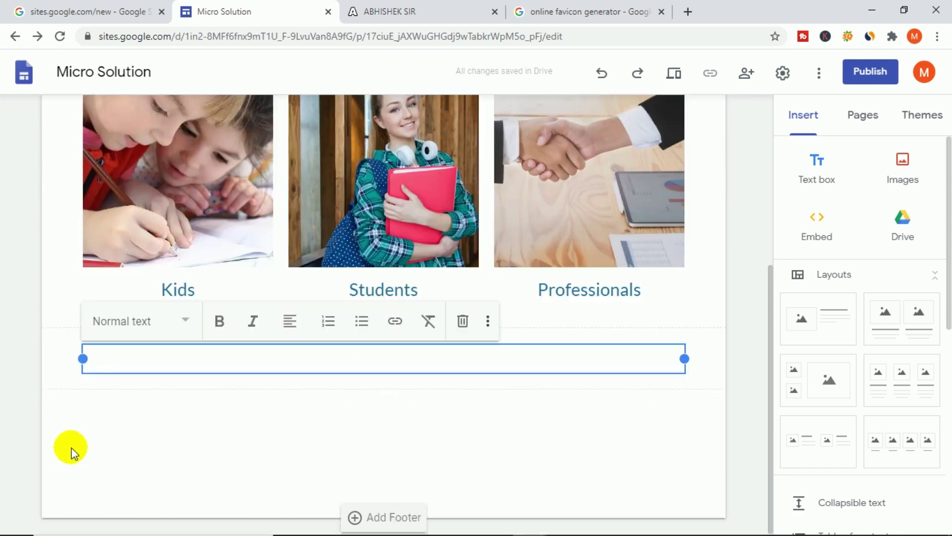
mouse_move(81, 357)
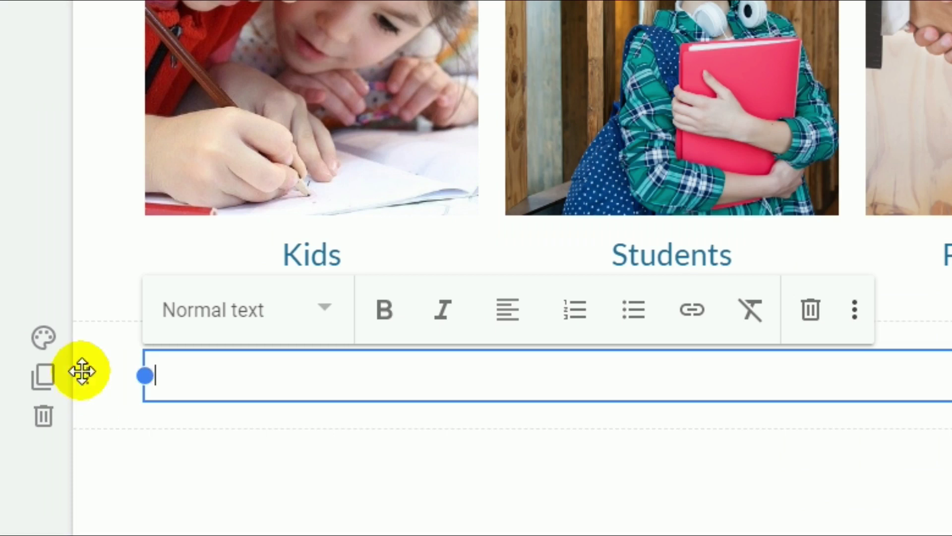
left_click_drag(81, 371, 101, 0)
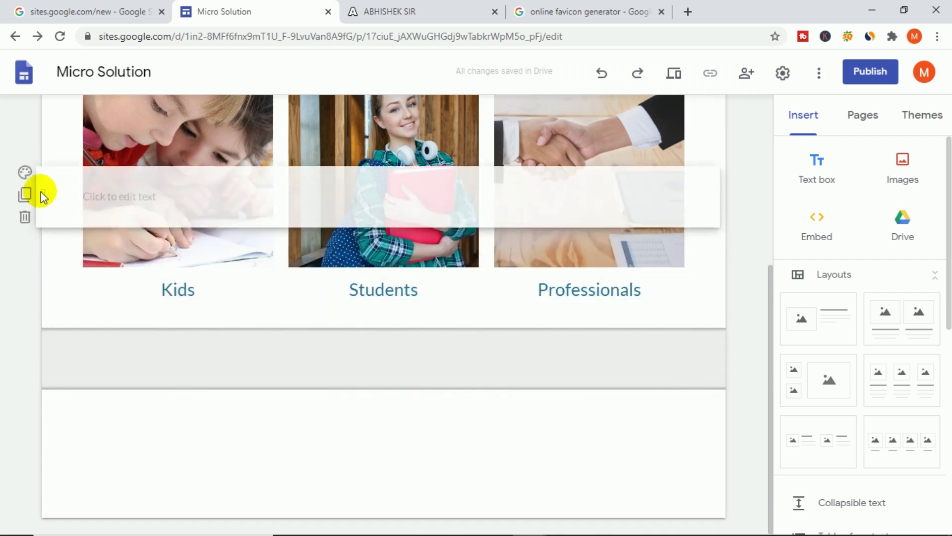
left_click_drag(54, 134, 64, 346)
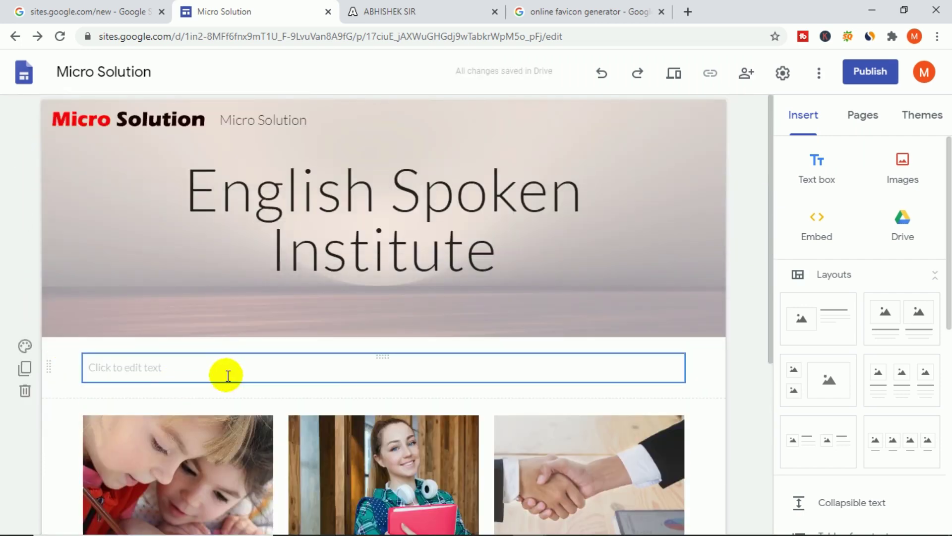
Step: Enter "Special Batches For" in the text box above the three image columns
scroll(130, 301, "down", 1)
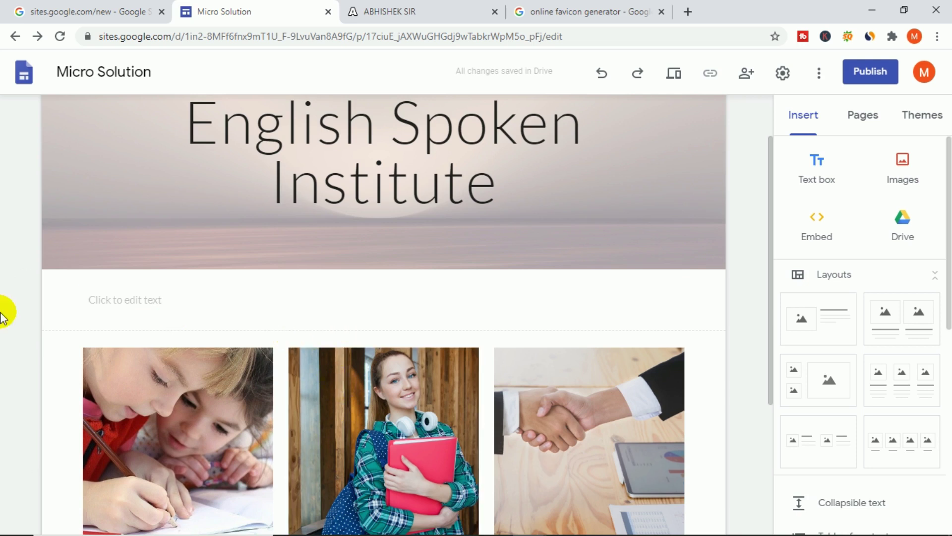
left_click(156, 304)
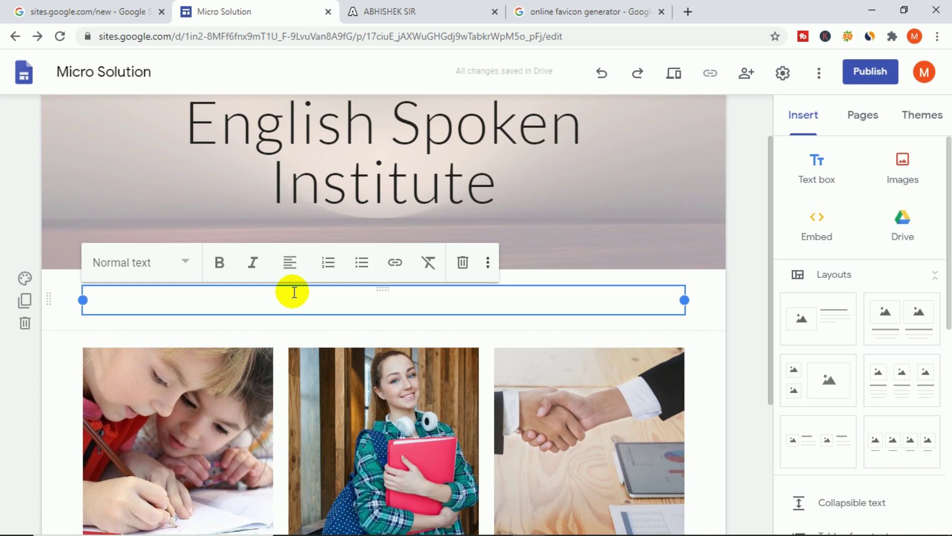
type("Special Batches For")
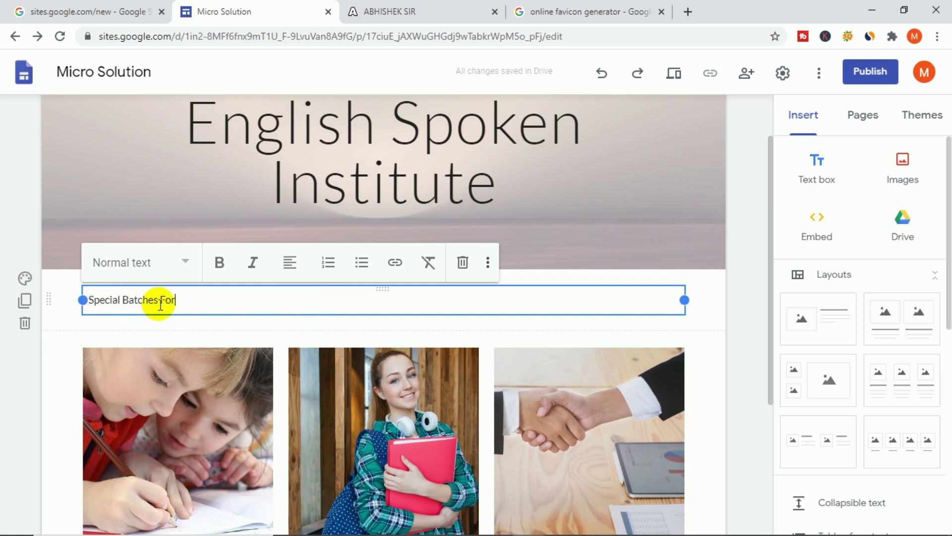
Step: Format the "Special Batches For" text with the Heading style and center it
left_click(190, 265)
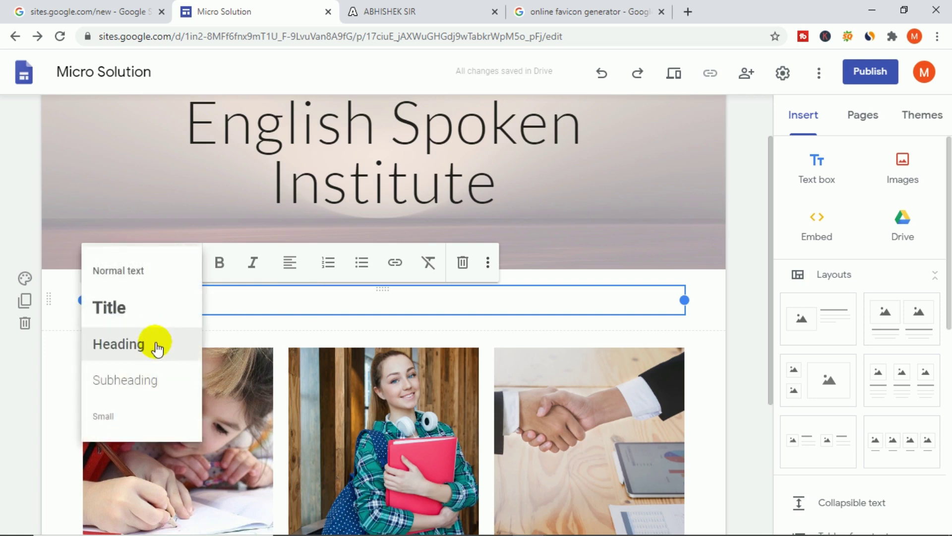
left_click(156, 343)
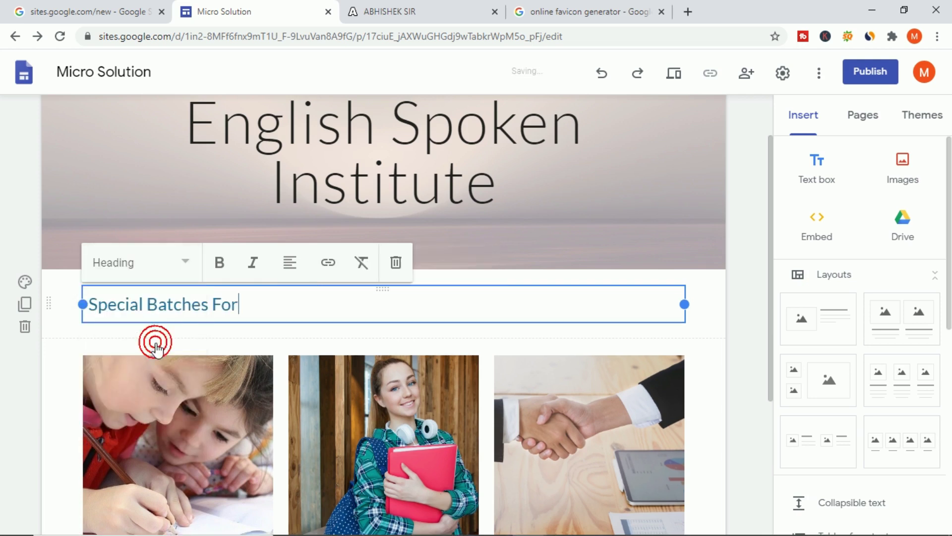
left_click(291, 264)
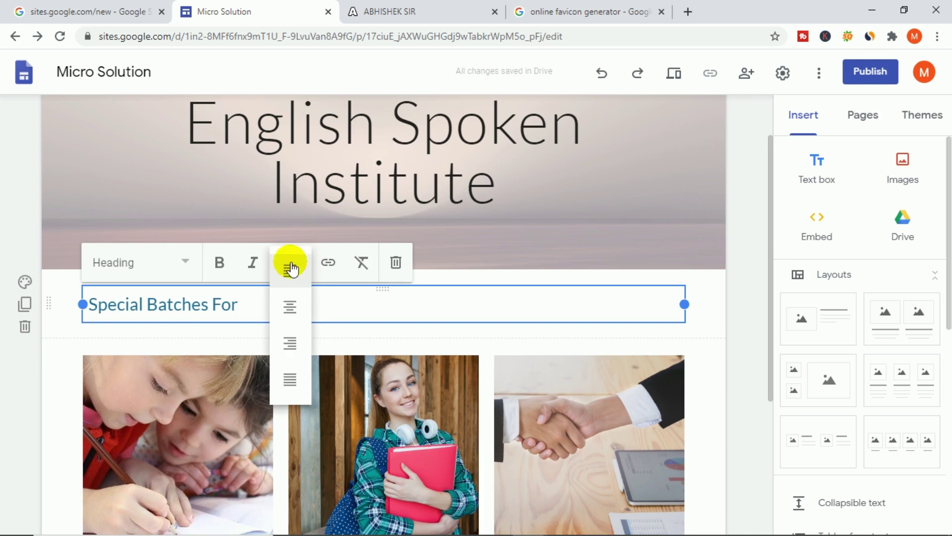
left_click(299, 317)
left_click(391, 332)
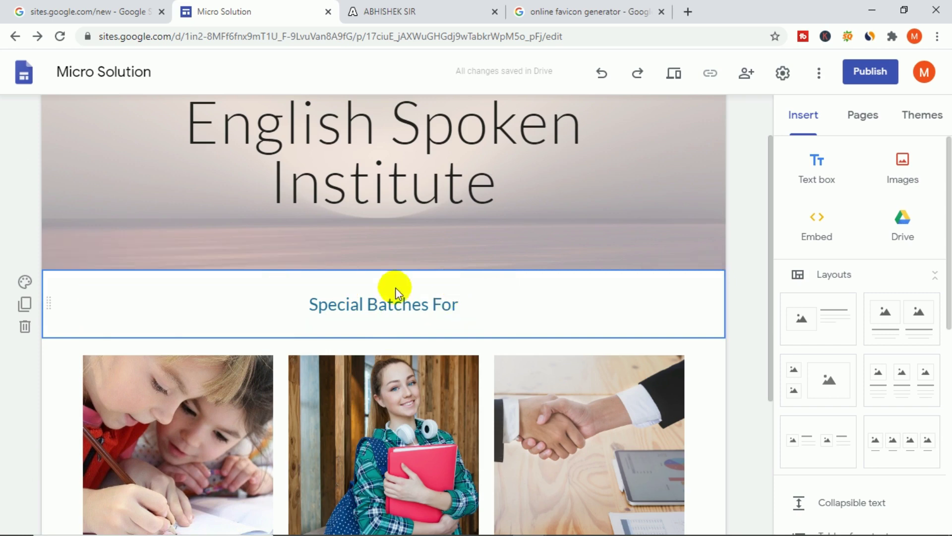
Step: Duplicate the "Special Batches For" section and replace the upper copy's text with "Do you speak English but hesitate in front of others?"
left_click(25, 303)
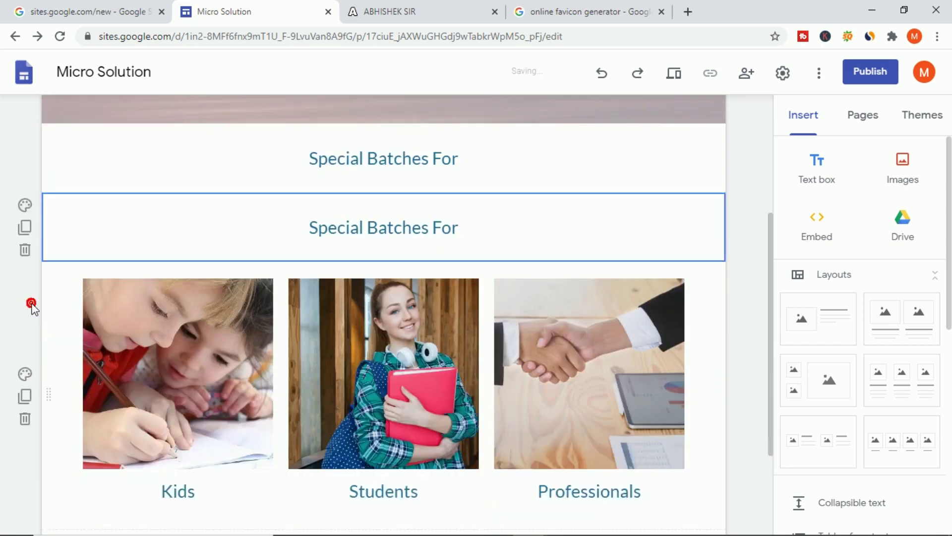
scroll(233, 208, "up", 1)
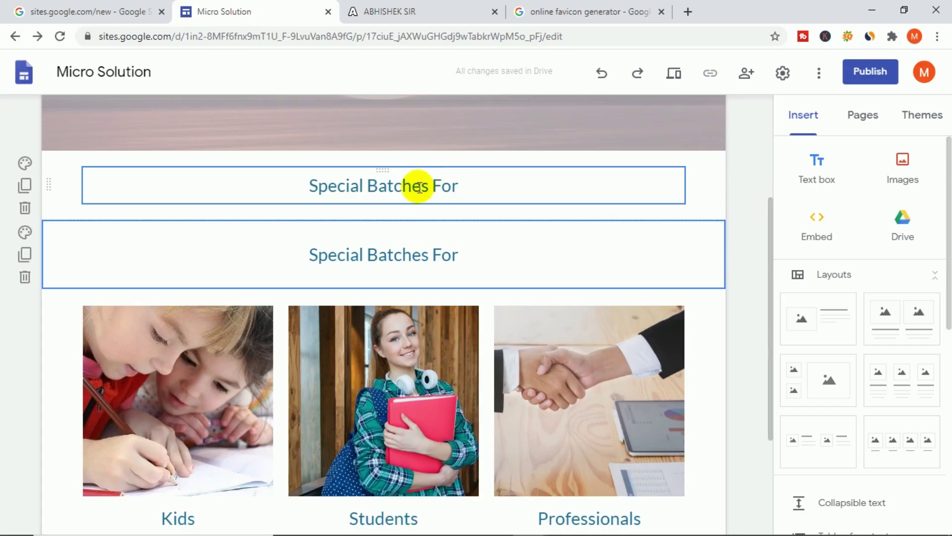
left_click(462, 186)
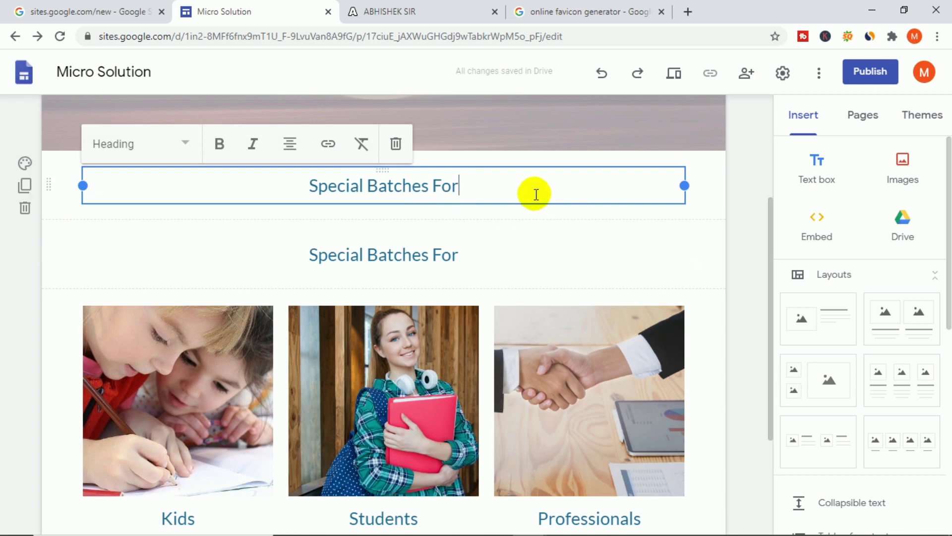
key("ctrl+a")
type("Do you speak English but hesitate in front of others?")
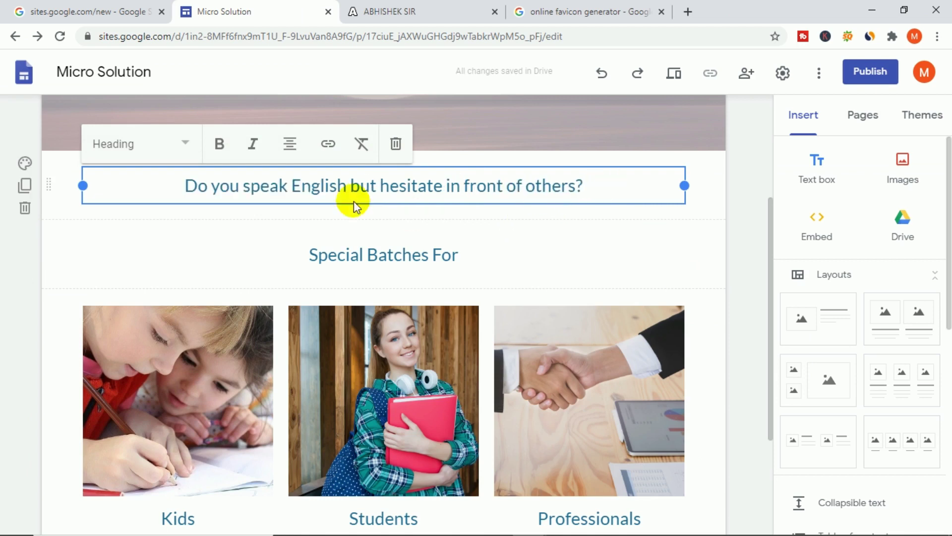
Step: Apply the Title style to the "Do you speak English but hesitate in front of others?" text
triple_click(574, 192)
left_click(574, 186)
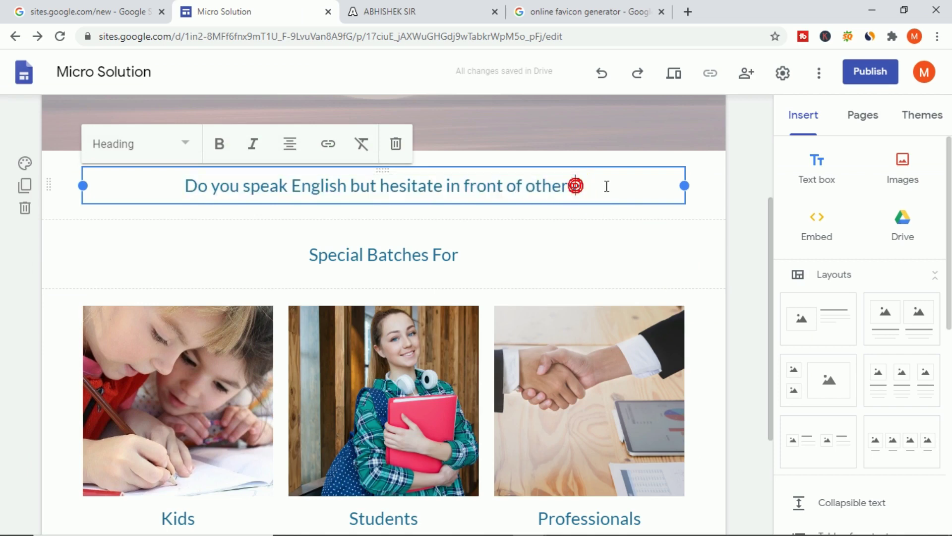
left_click_drag(606, 186, 158, 160)
left_click(184, 144)
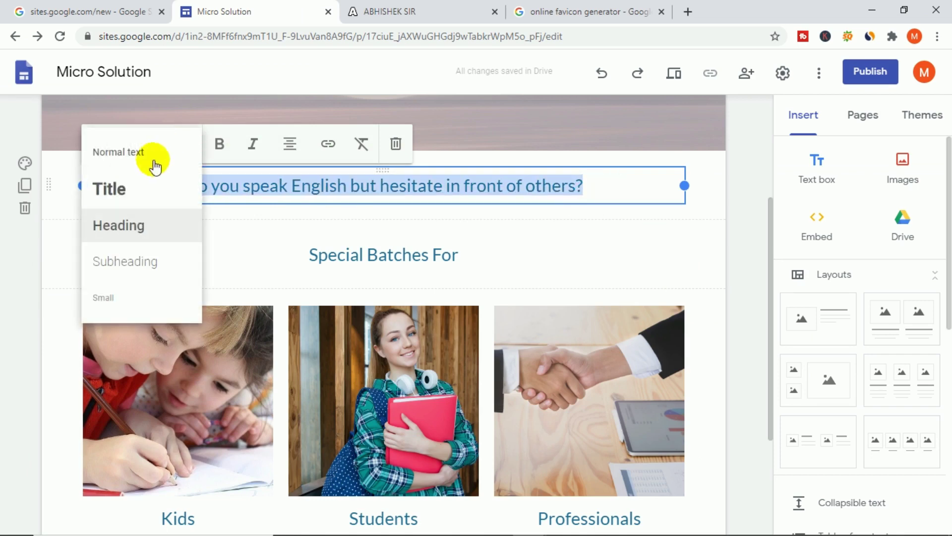
left_click(125, 187)
left_click(535, 245)
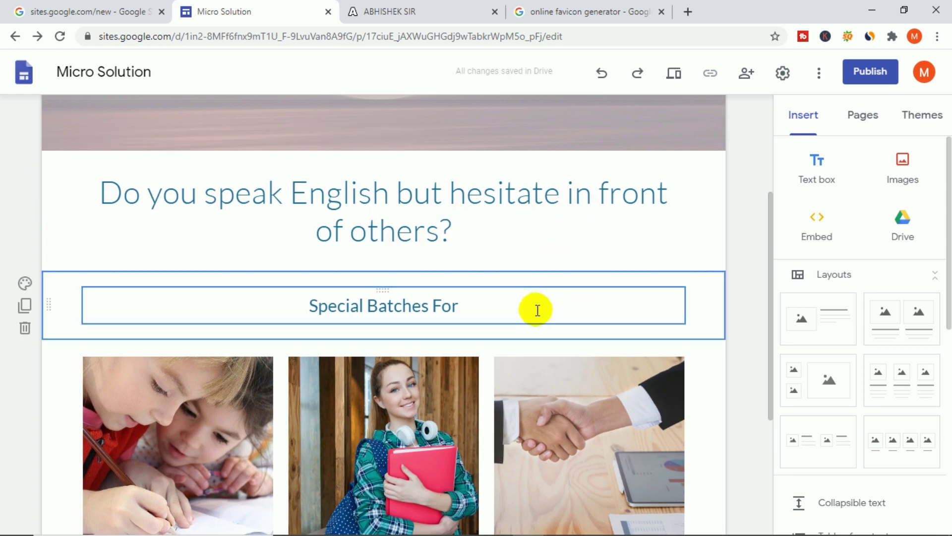
Step: Insert a layout with one image placeholder beside a title and body text below the Kids, Students and Professionals columns
scroll(389, 219, "down", 1)
scroll(507, 256, "down", 2)
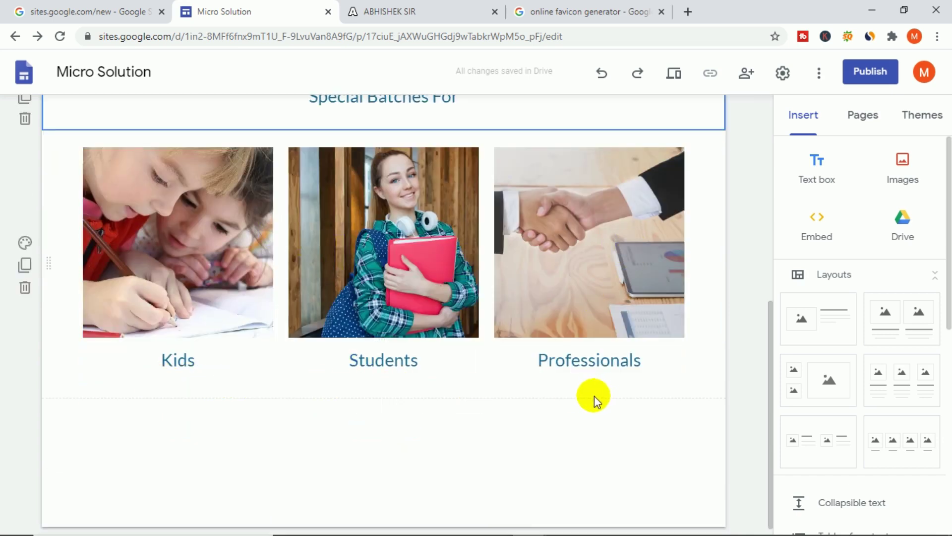
scroll(280, 437, "down", 1)
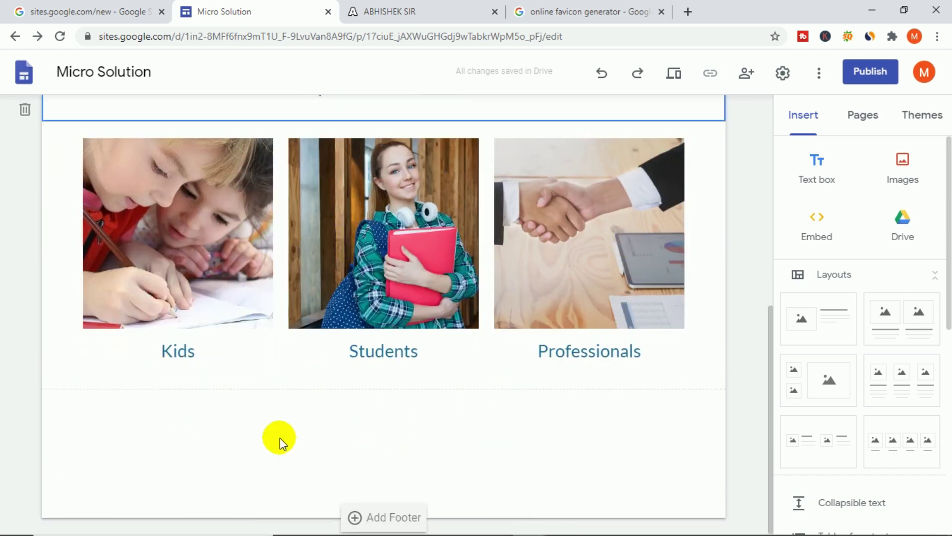
scroll(359, 443, "up", 4)
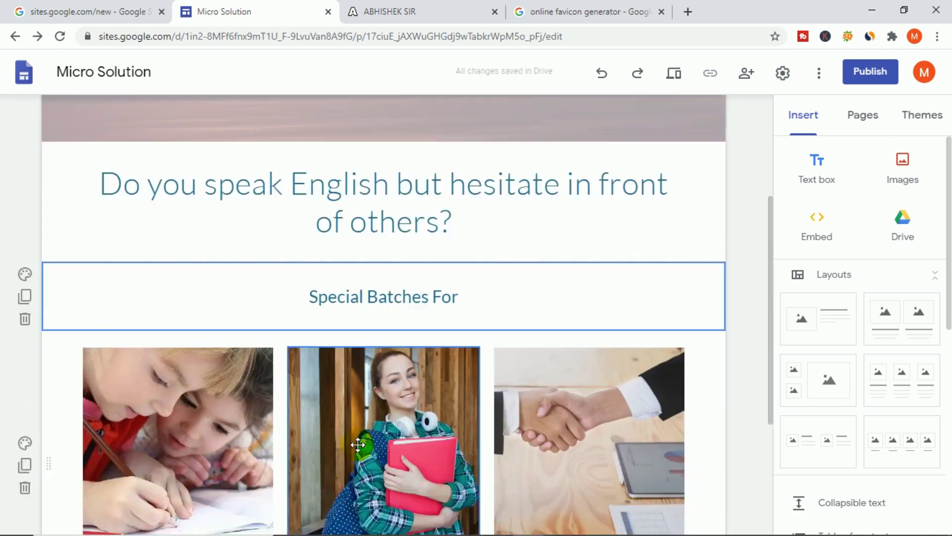
scroll(455, 450, "down", 4)
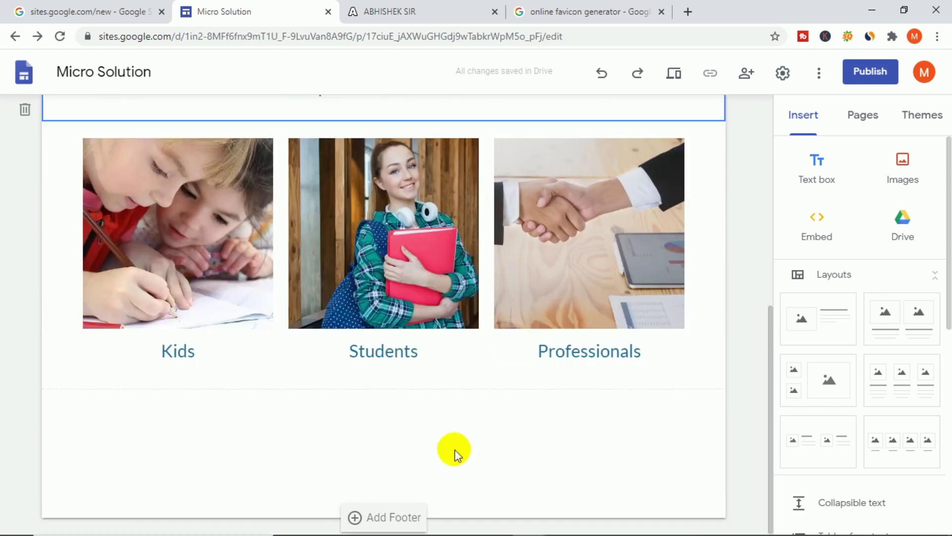
left_click(504, 460)
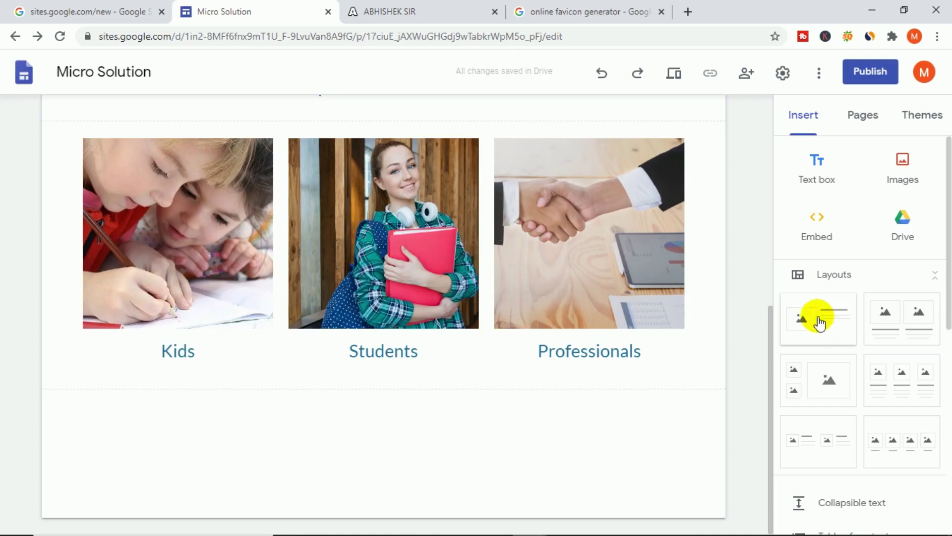
left_click(821, 323)
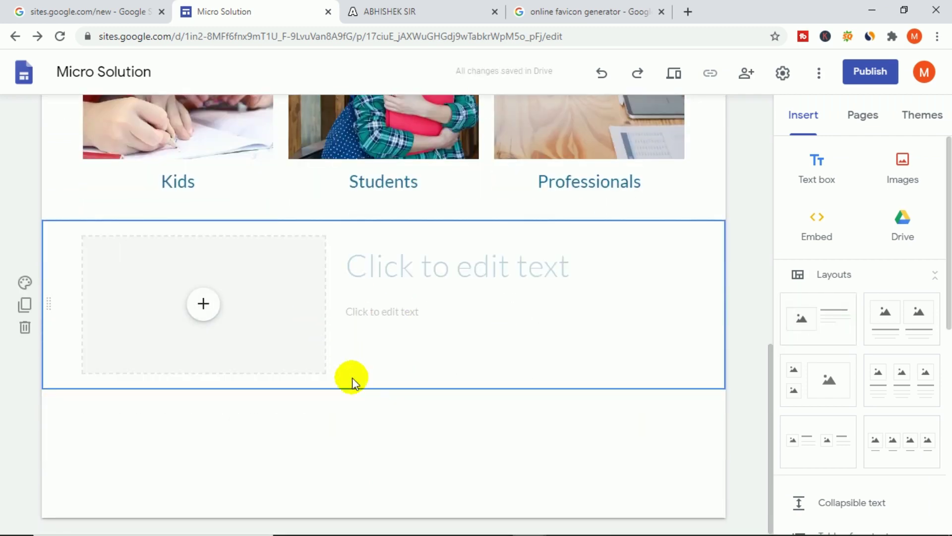
left_click(203, 305)
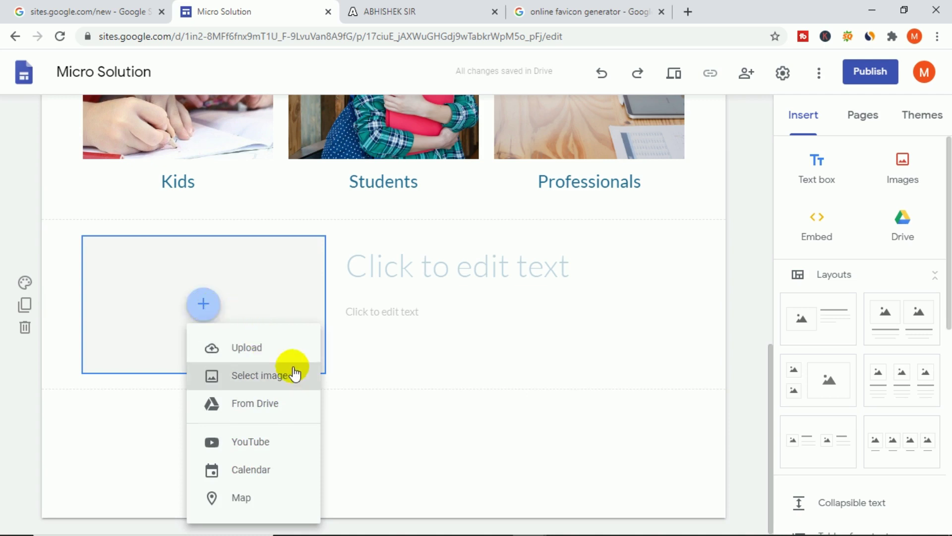
left_click(265, 443)
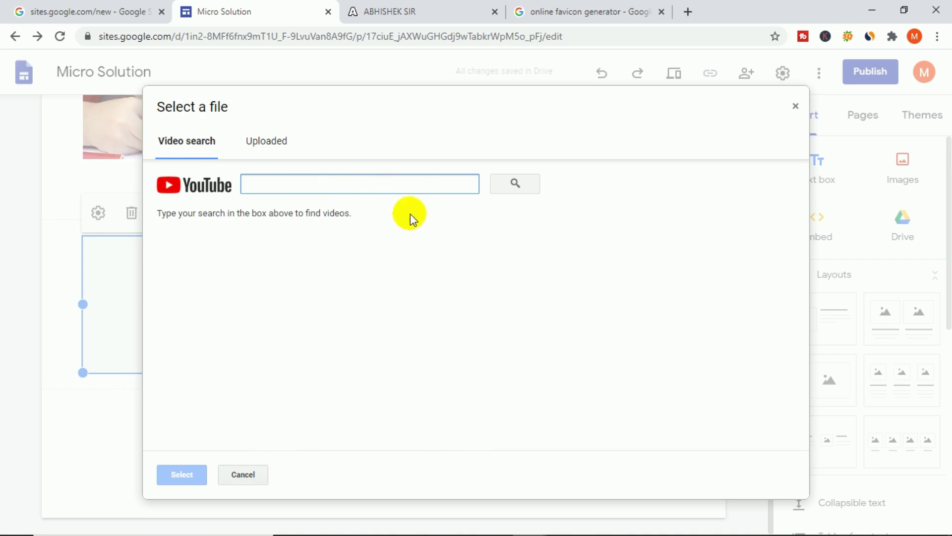
type("https://youtu.be/VPKWVam8CUc")
key("Return")
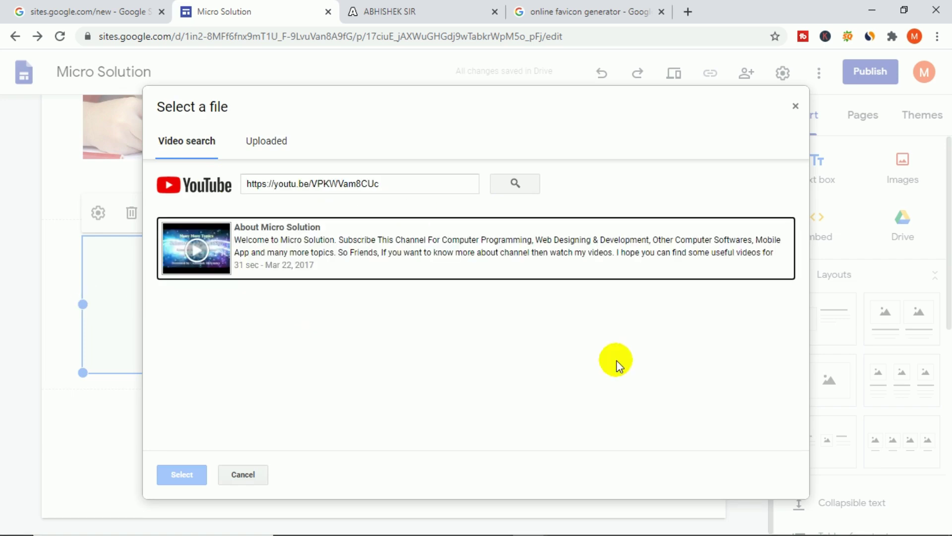
left_click(386, 253)
left_click(182, 474)
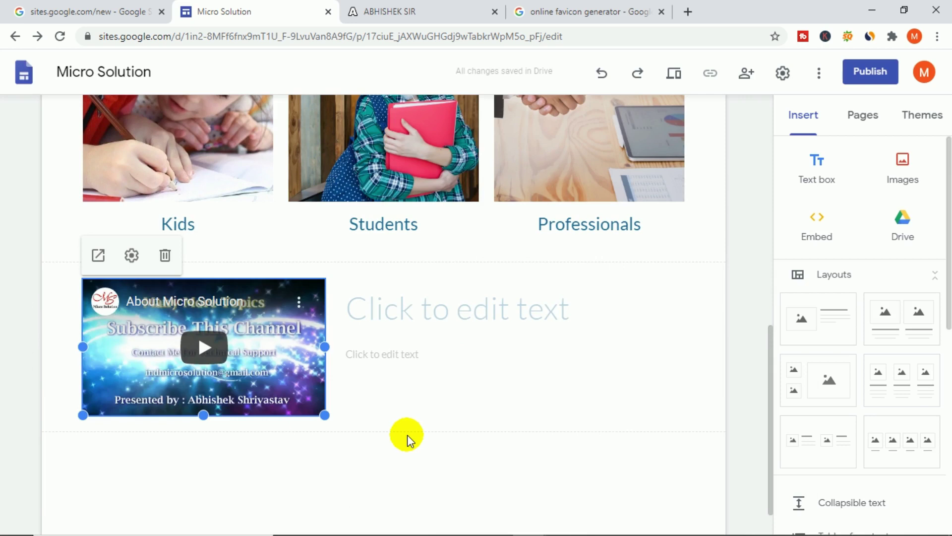
Step: Enter "Our Salient Features" as the title beside the video
left_click(505, 313)
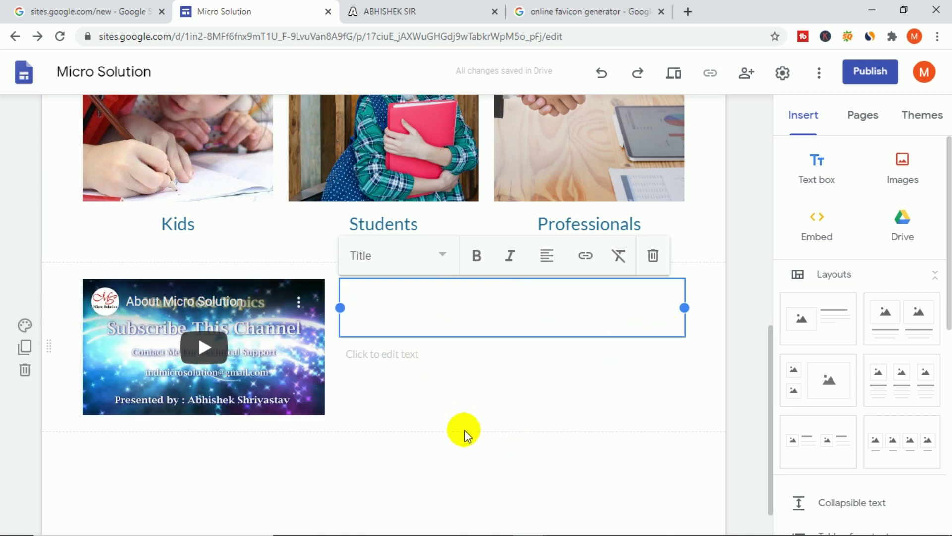
left_click(676, 408)
key("ctrl+z")
left_click(423, 325)
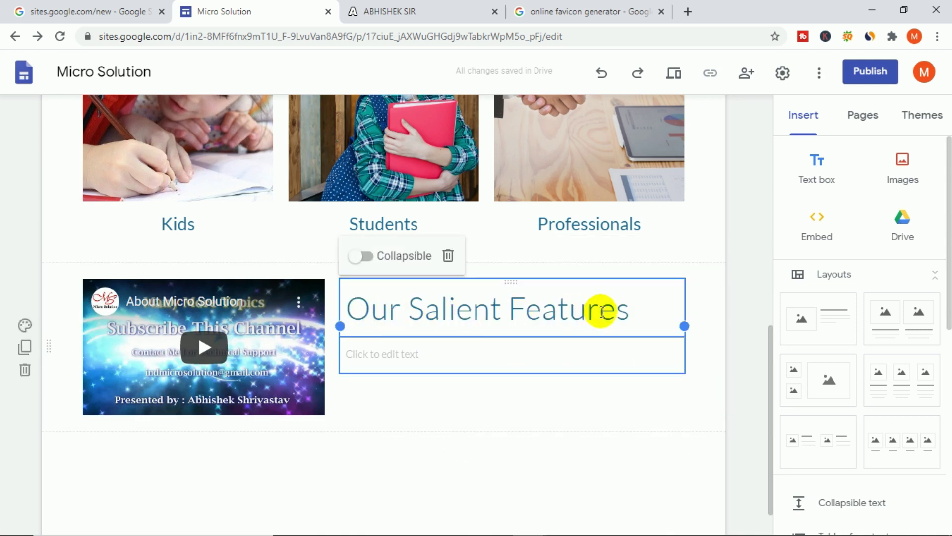
Step: List Public Speaking, Communication Skill, Group Discussion, Interview Skill, Personality Development and Life Management on separate lines under the Our Salient Features title
left_click(438, 350)
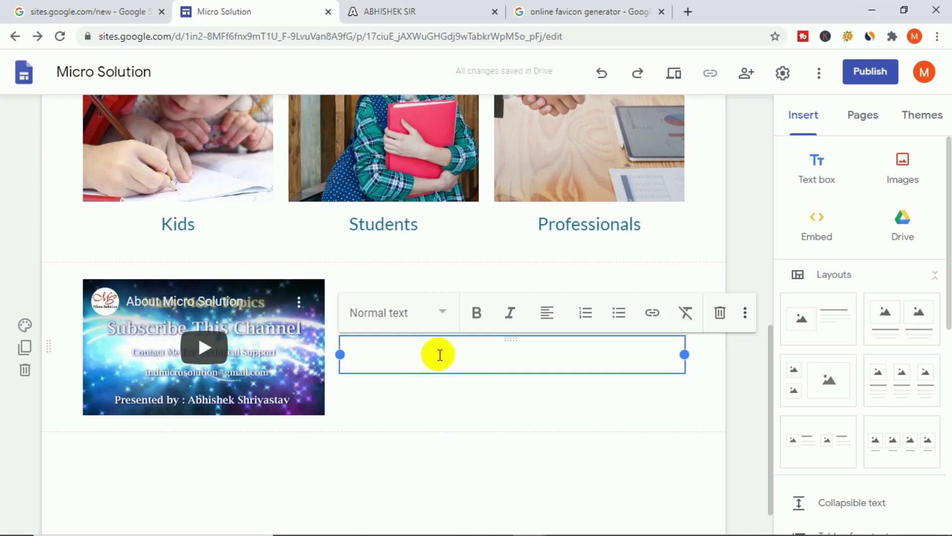
type("Public Speaking Communication Skill Group Discussion Interview Skill Personality Development Life Management")
left_click(509, 392)
left_click(314, 457)
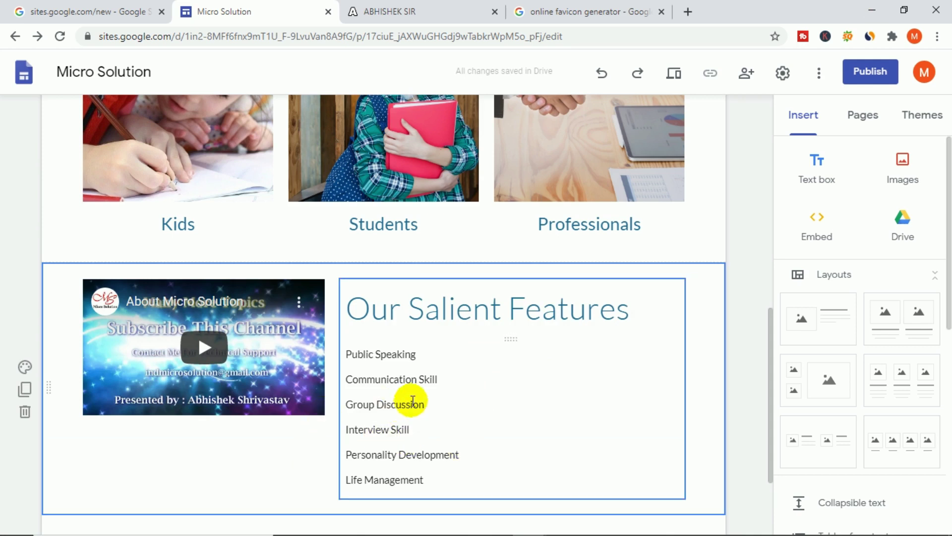
Step: Insert a divider below the Our Salient Features section
scroll(295, 396, "down", 3)
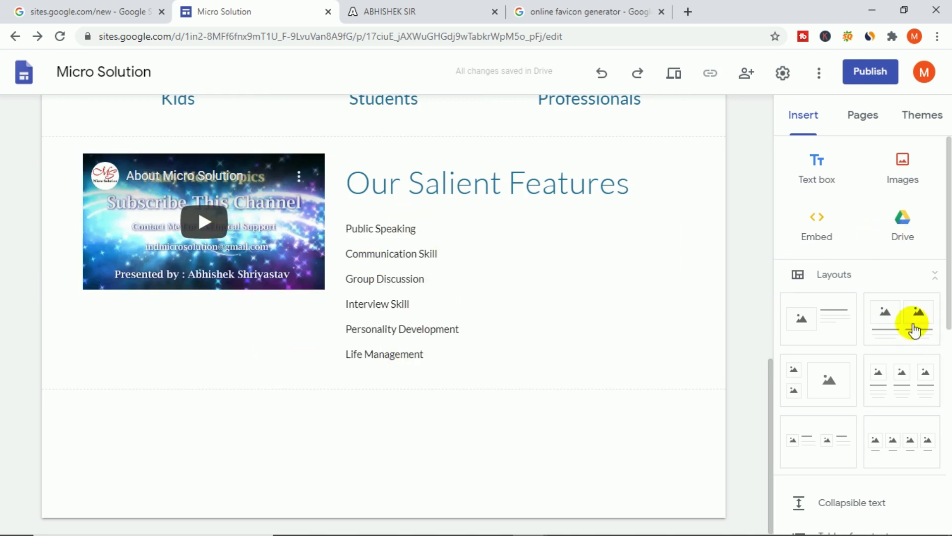
scroll(927, 353, "down", 5)
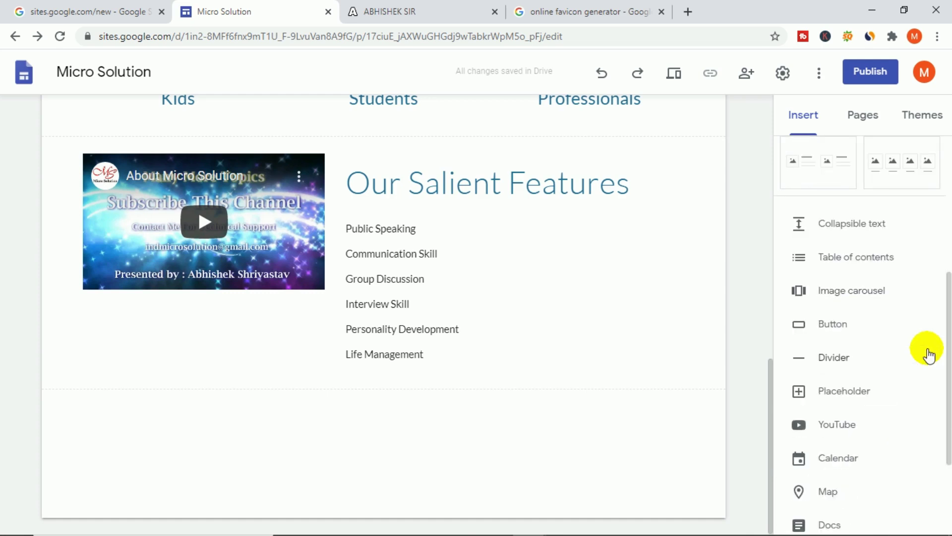
left_click(834, 326)
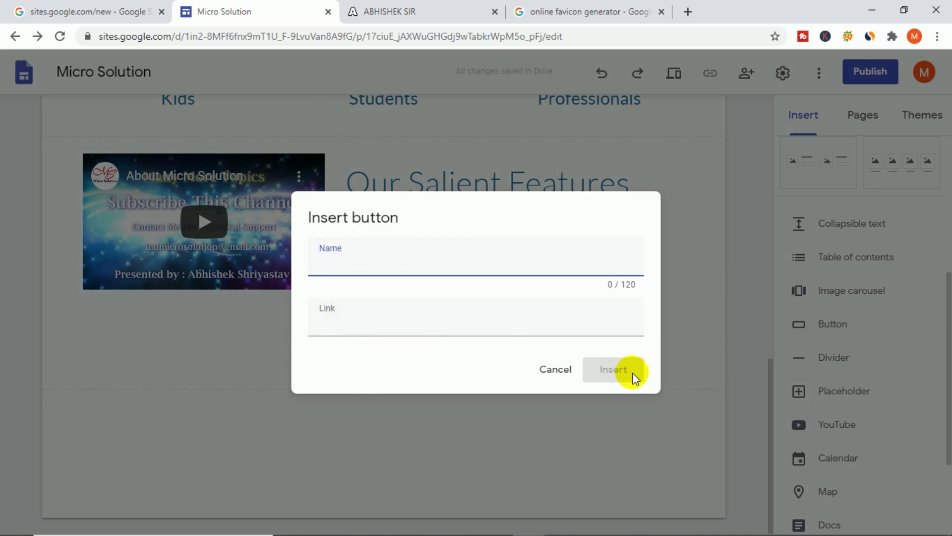
left_click(549, 379)
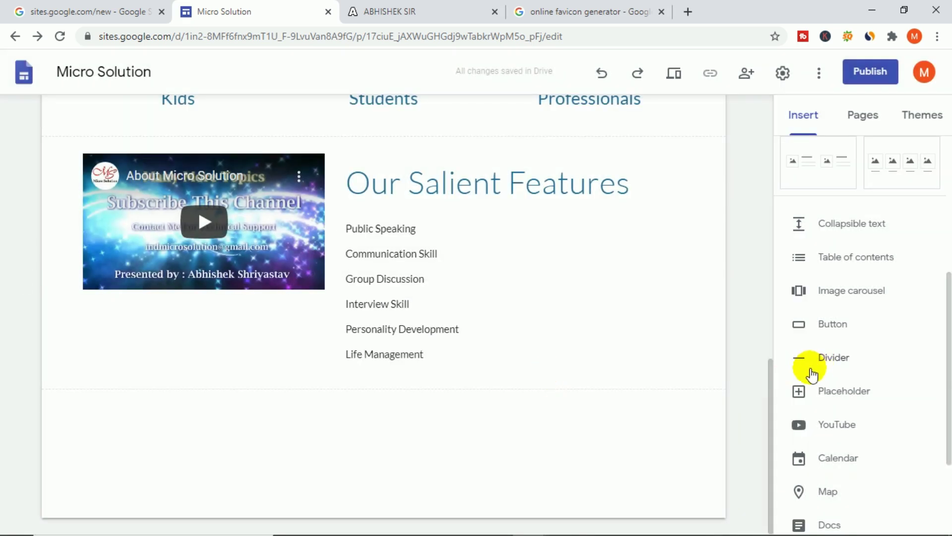
left_click(838, 358)
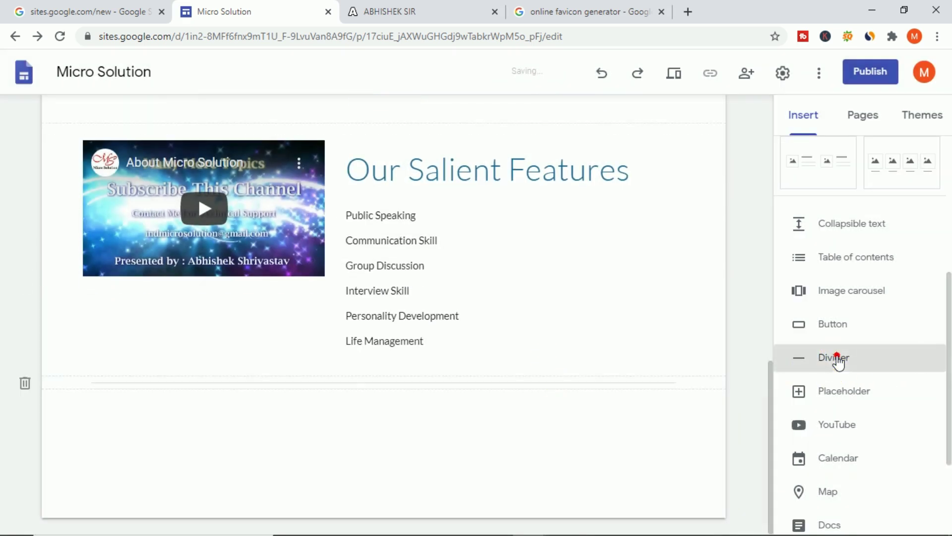
left_click(236, 412)
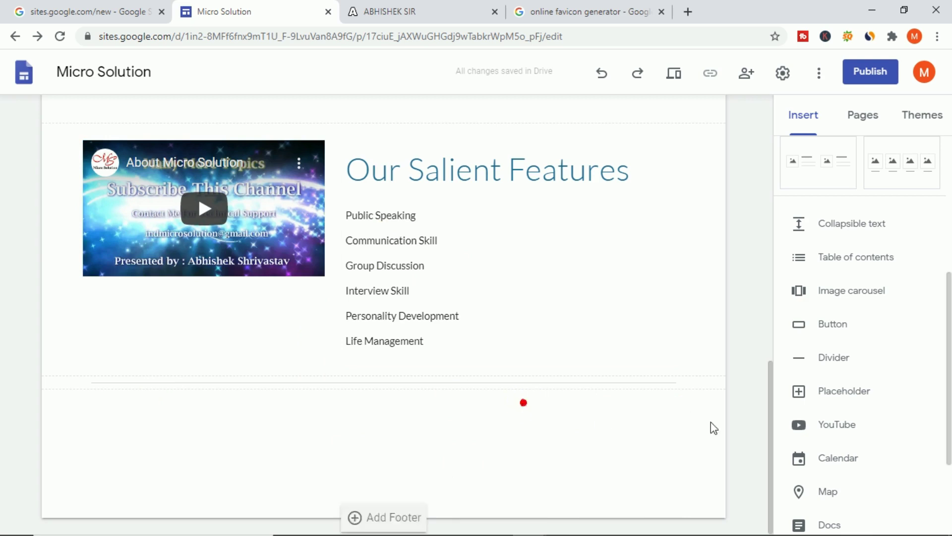
Step: Insert a collapsible text block below the divider and enter "More About Salient Features" as its heading
left_click_drag(947, 373, 943, 434)
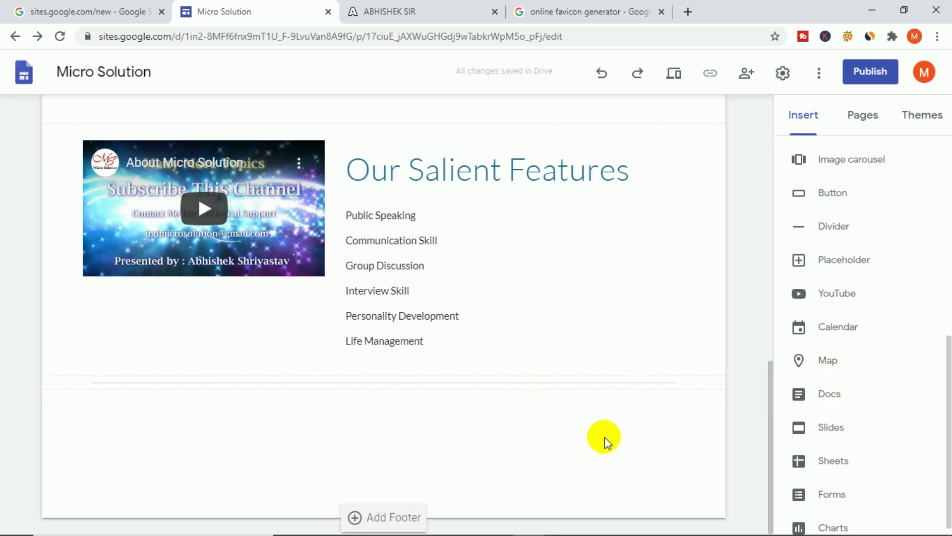
scroll(915, 357, "up", 3)
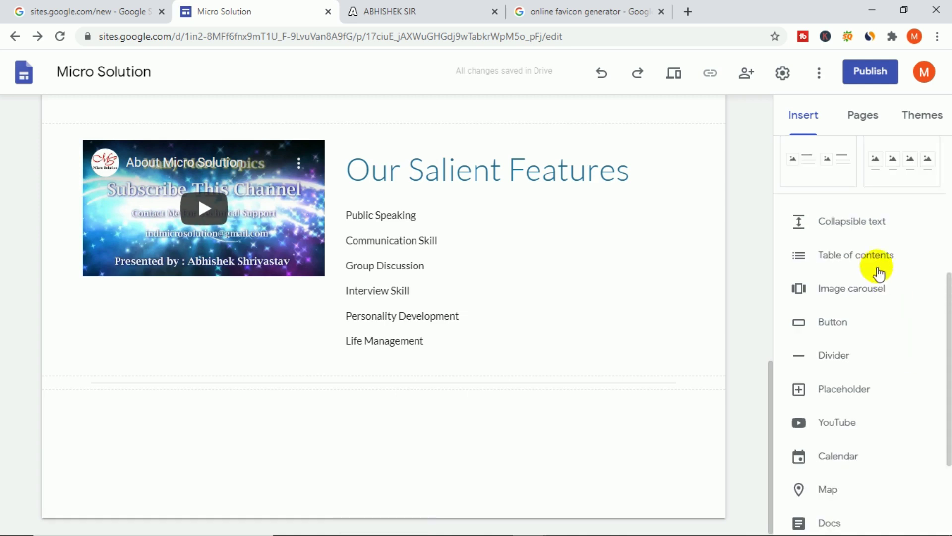
left_click(857, 225)
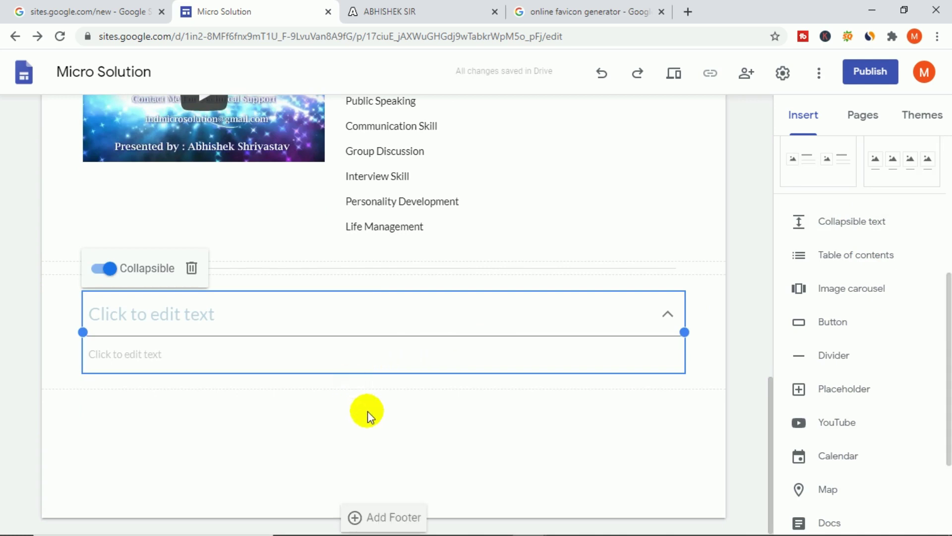
left_click(273, 321)
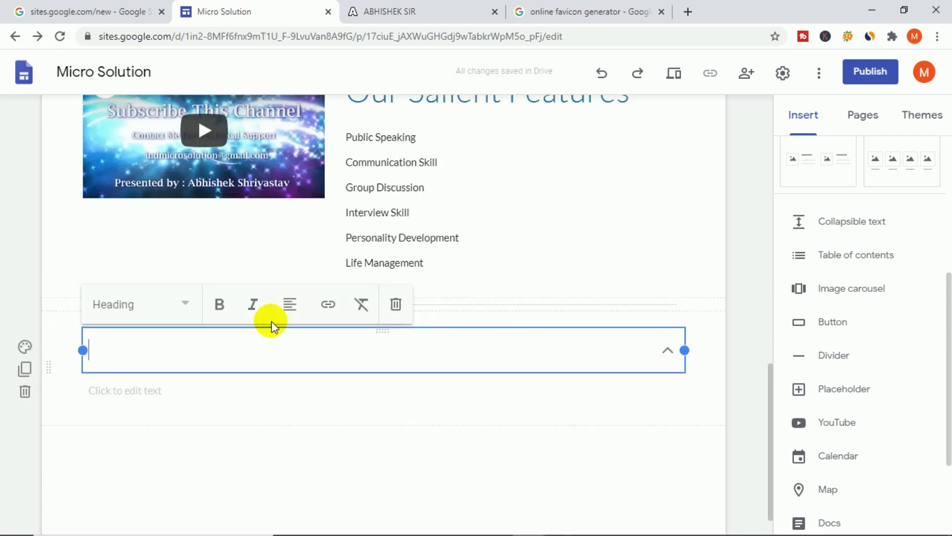
type("More About Salient Features")
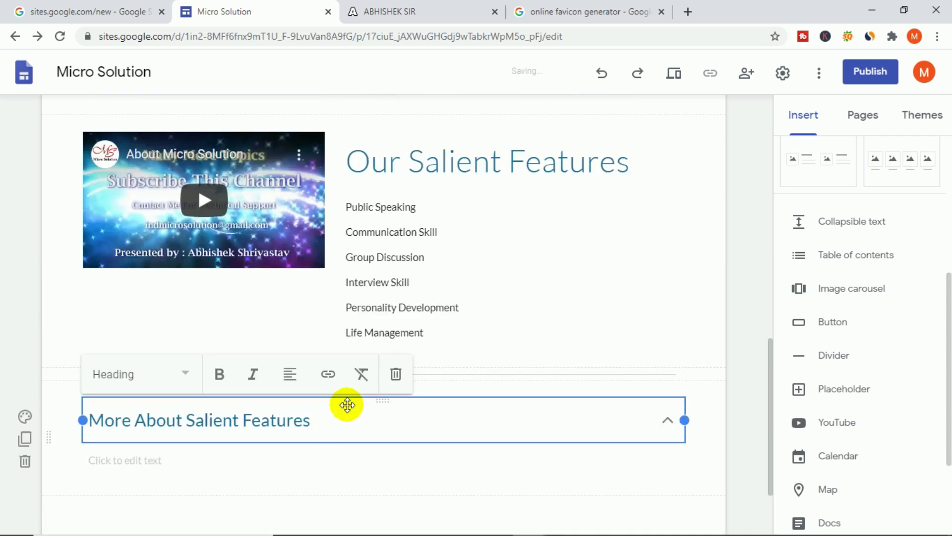
scroll(340, 419, "down", 1)
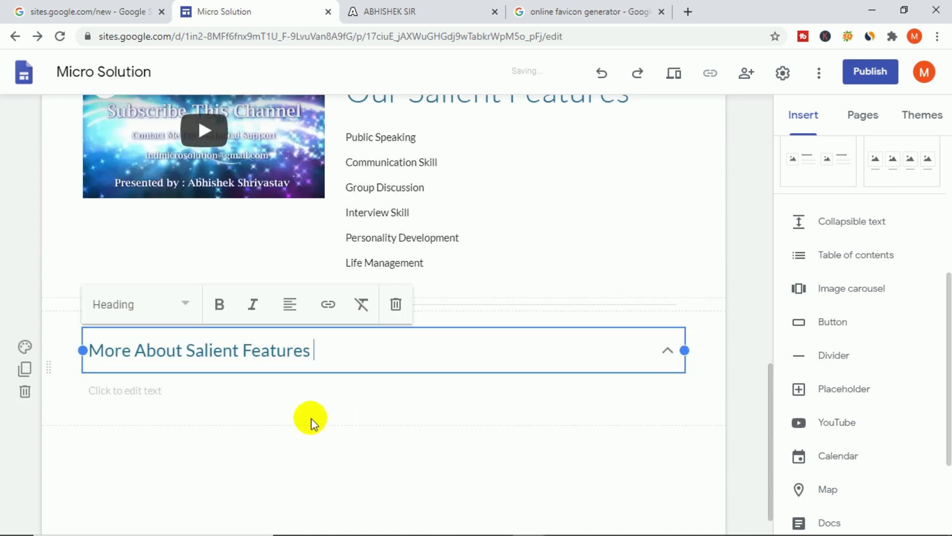
Step: Add collapsible-text lines: Presentation Skills, Visual Classes; IELTS, TOEFL Competition; Test & Extra Classes For Weak Students; Speaking Fluency; Personal Attention; Confidence Building; Vocabulary Building; Communication Games; Visual Classes
left_click(186, 395)
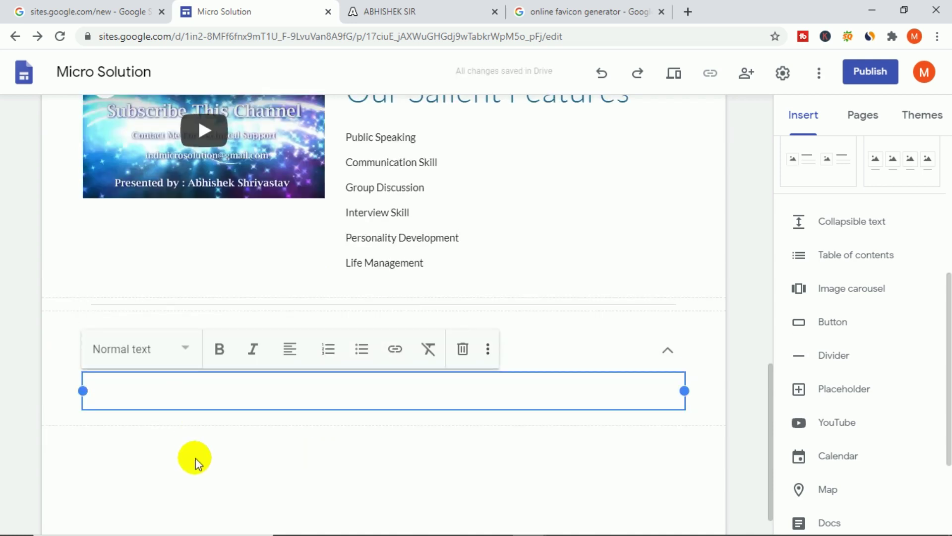
left_click(532, 358)
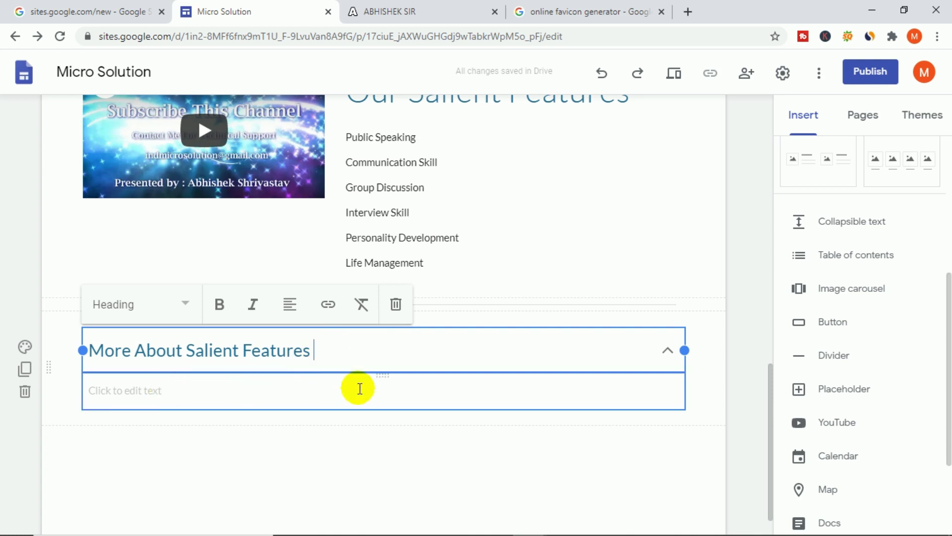
left_click(263, 390)
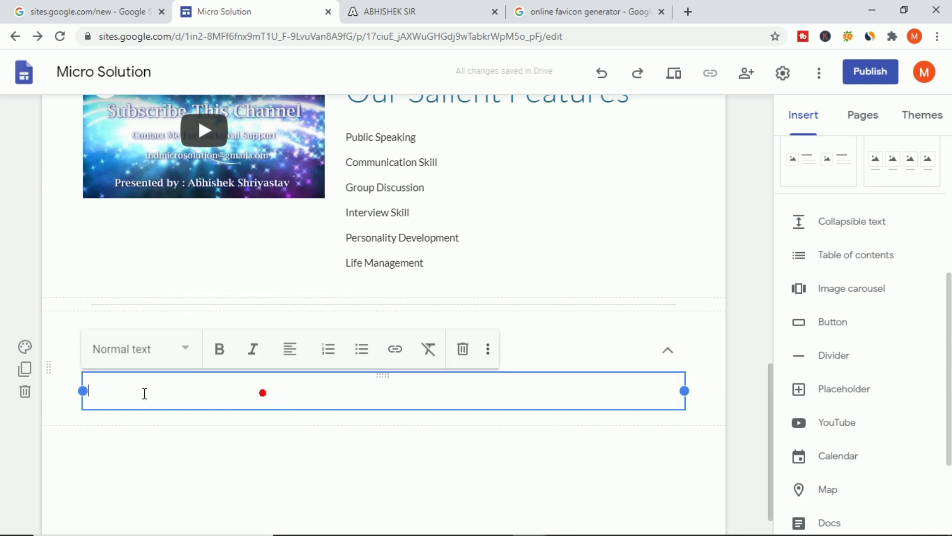
type("Presentation Skills, Visual Classes IELTS, TOEFL Competition Test & Extra Classes For Weak Students Speaking Fluency Personal Attention Confidence Building Vocabulary Building Communication Games Visual Classes")
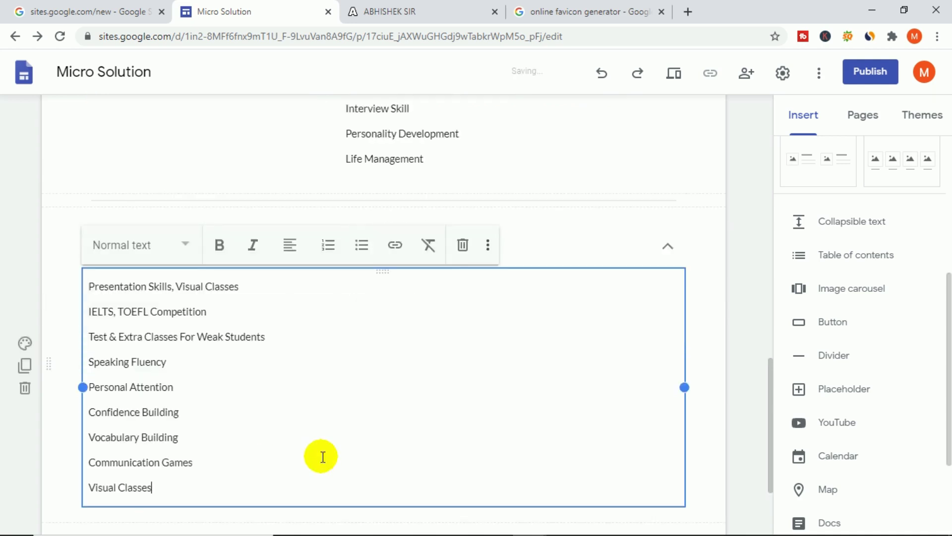
scroll(348, 374, "up", 3)
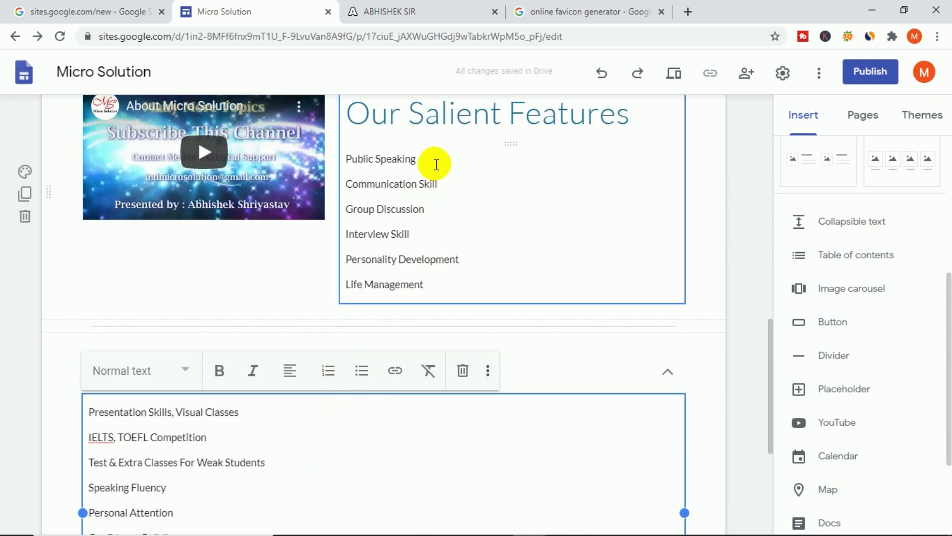
scroll(231, 375, "down", 3)
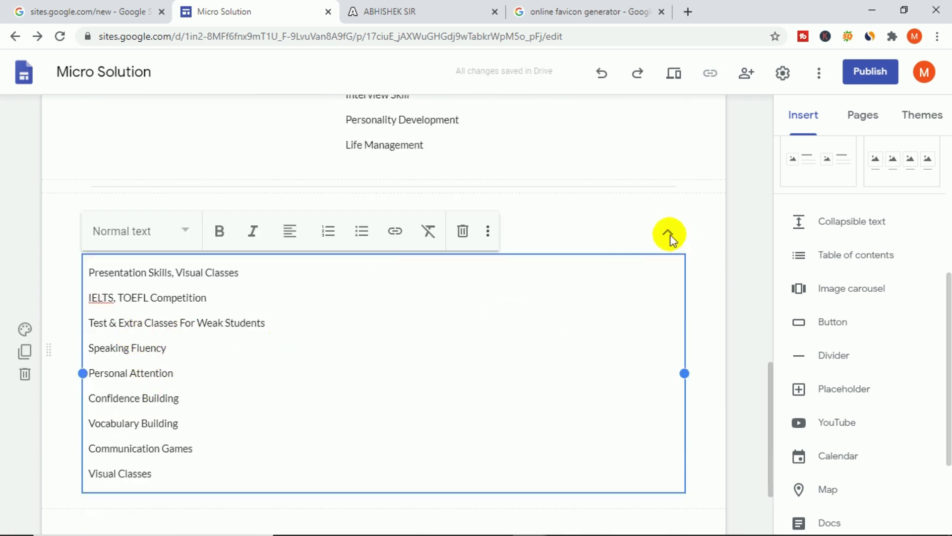
left_click(712, 253)
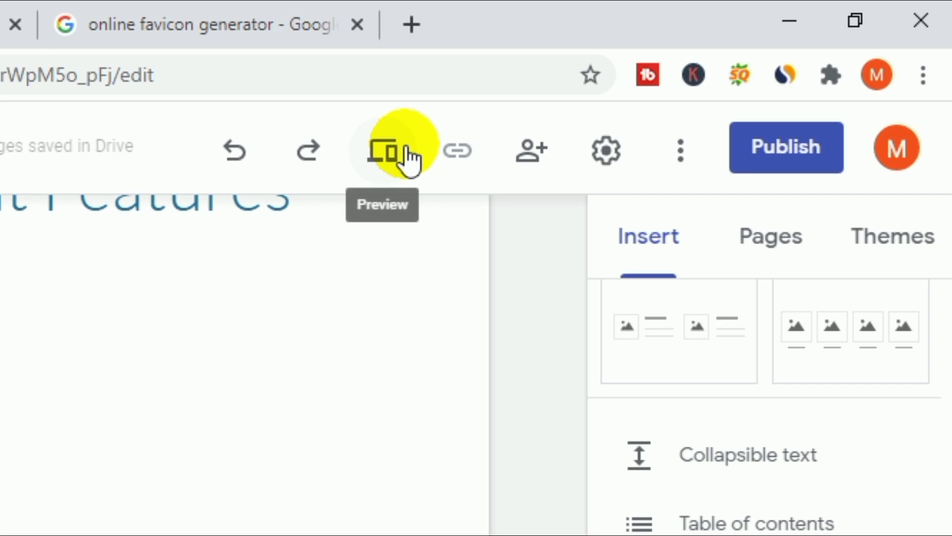
left_click(407, 157)
left_click_drag(342, 122, 430, 180)
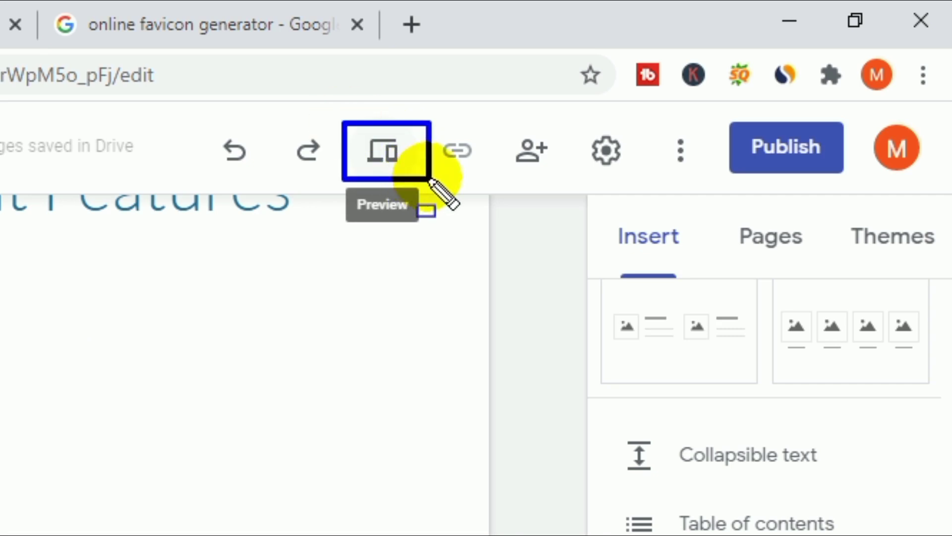
key("Escape")
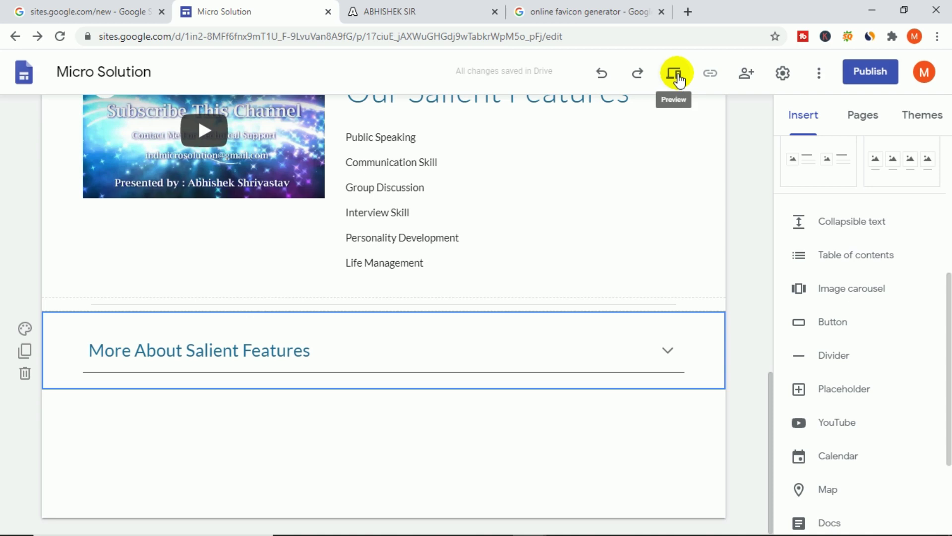
Step: Preview the site and examine the page from the header to the collapsible text
left_click(677, 75)
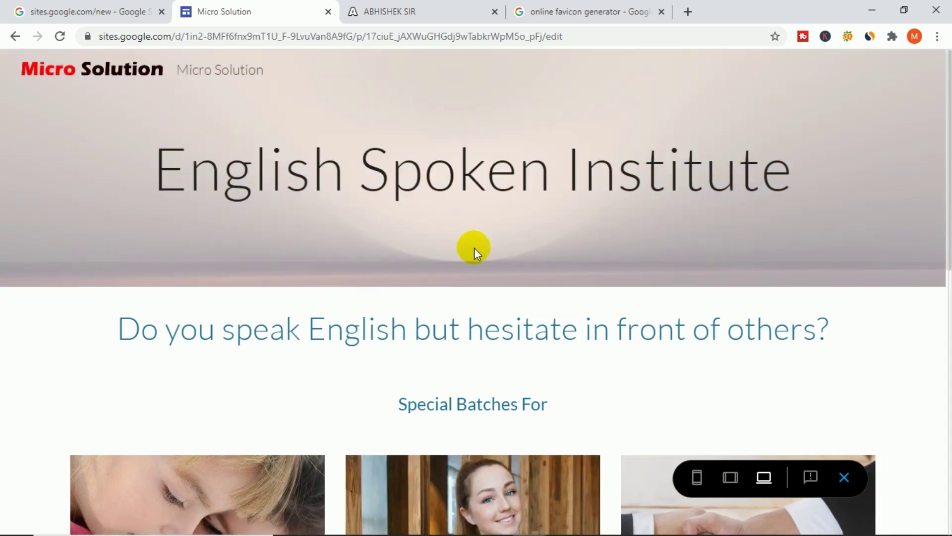
scroll(473, 249, "down", 1)
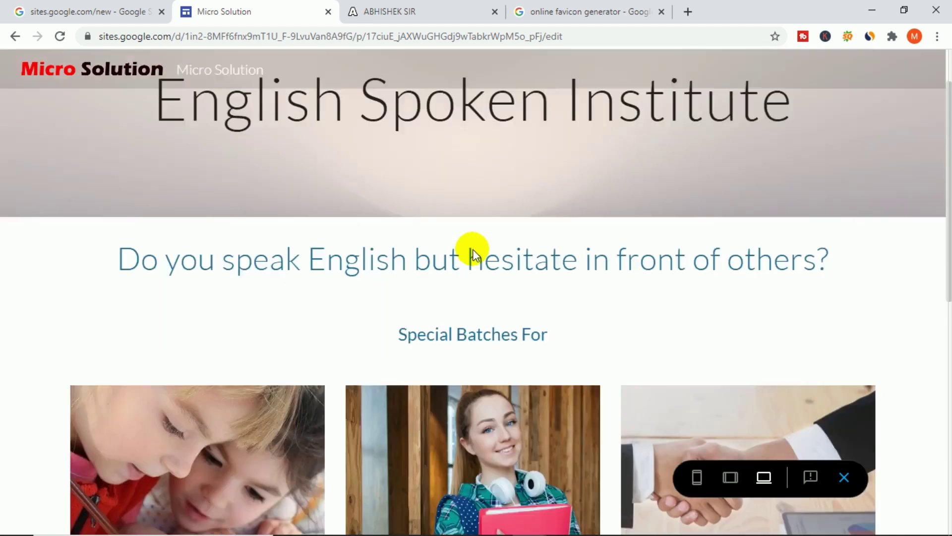
scroll(473, 249, "up", 1)
scroll(471, 250, "down", 1)
scroll(469, 251, "down", 1)
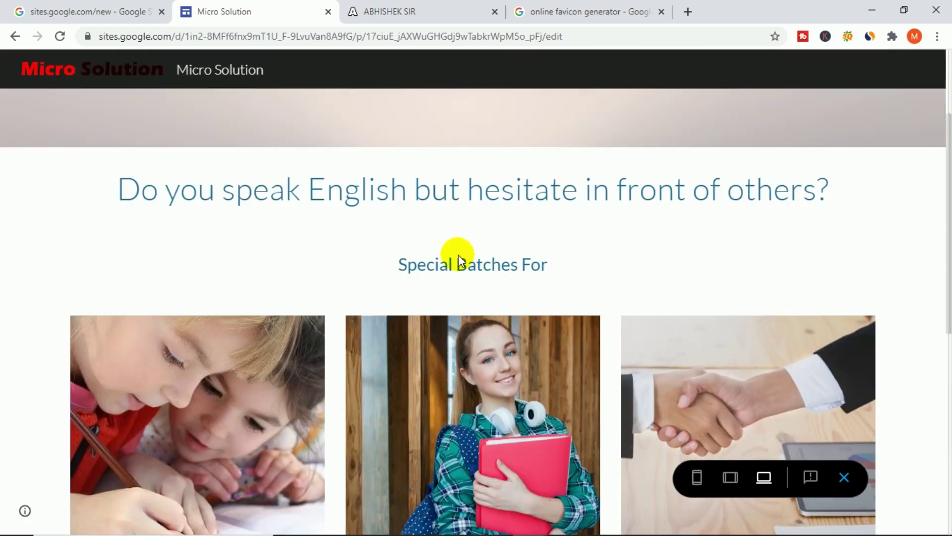
scroll(651, 236, "down", 6)
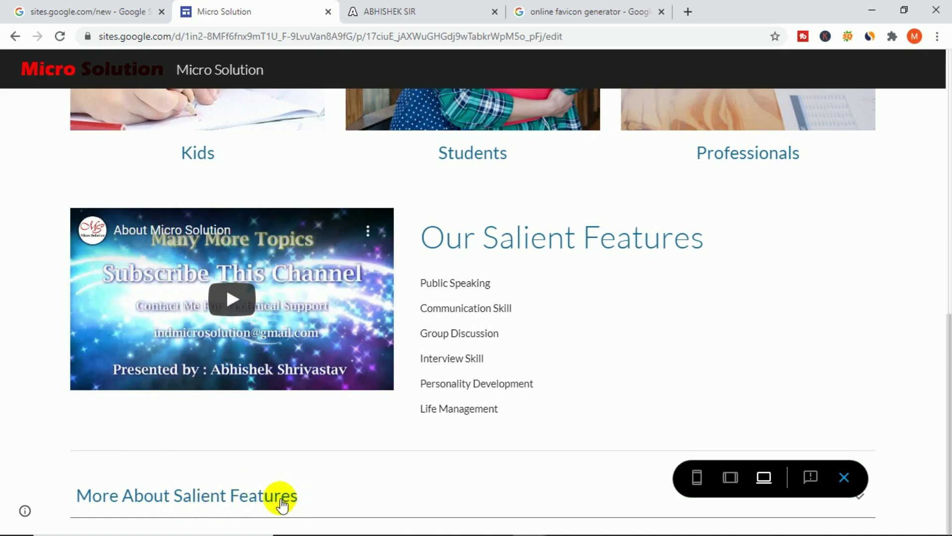
Step: Test the More About Salient Features block in the preview by expanding, collapsing and re-expanding it
left_click(256, 502)
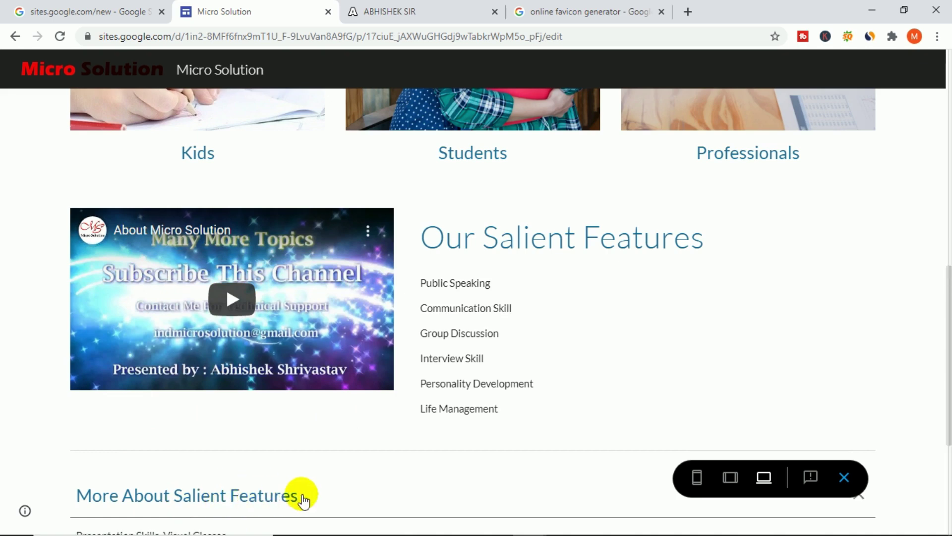
scroll(301, 494, "down", 5)
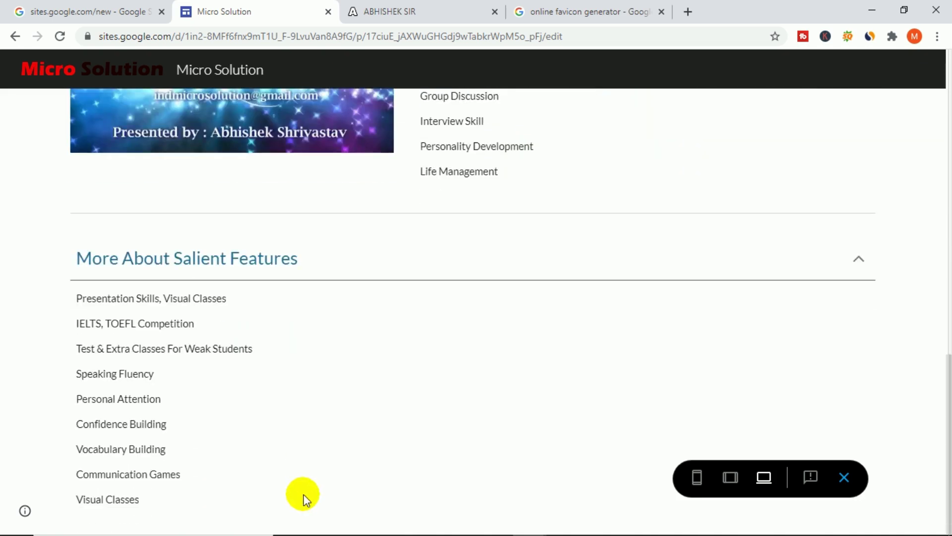
left_click(859, 259)
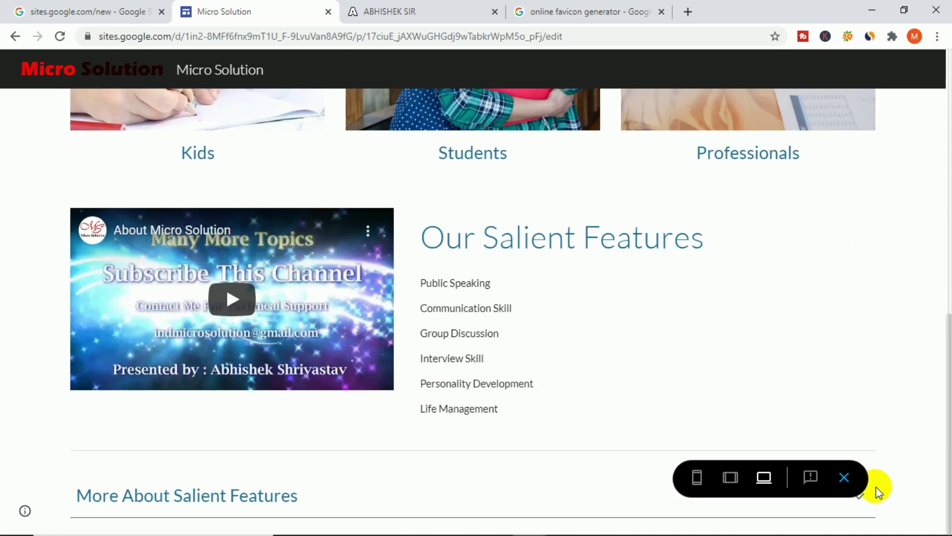
left_click(859, 495)
scroll(644, 362, "down", 5)
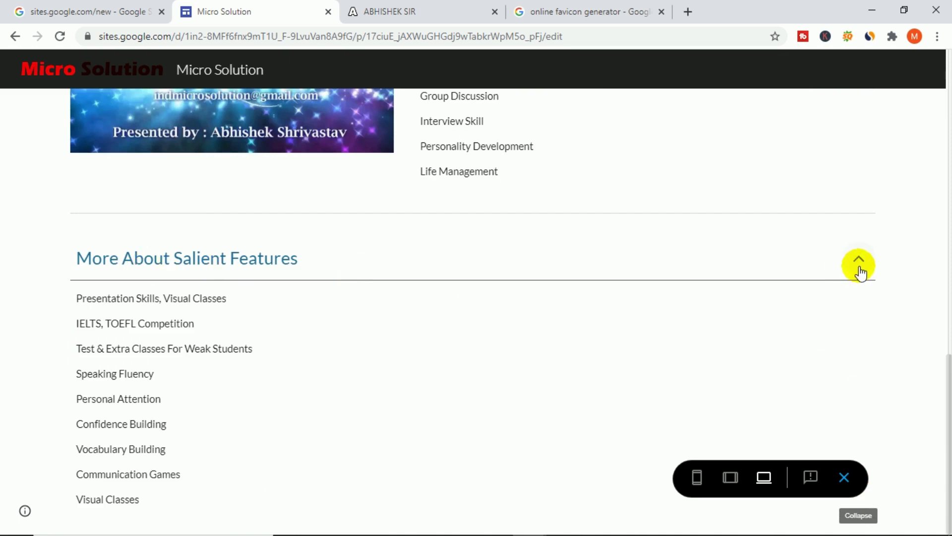
Step: Switch the preview to the phone layout and examine the whole page
left_click(699, 480)
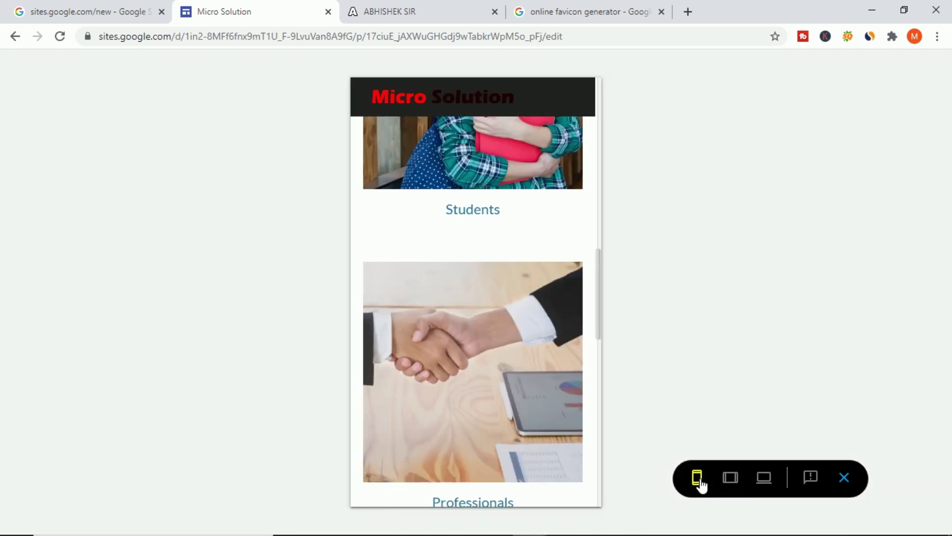
scroll(534, 290, "down", 5)
scroll(534, 289, "down", 8)
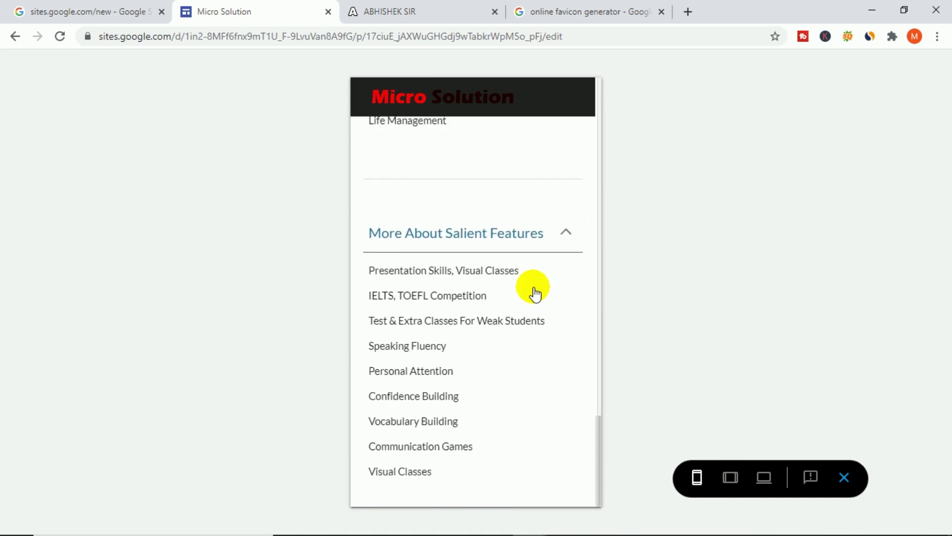
scroll(534, 288, "up", 12)
scroll(535, 292, "up", 6)
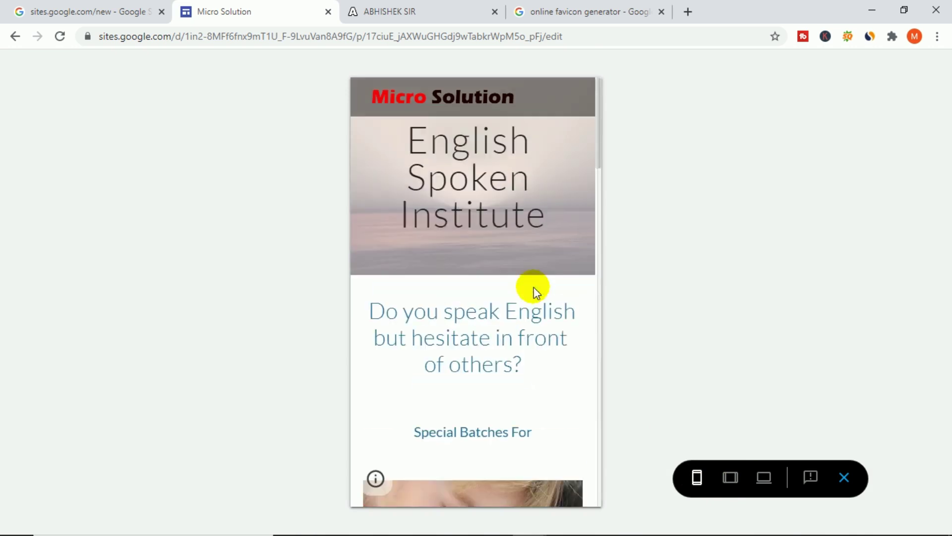
Step: Check the page in the tablet and large screen previews, and return to the editor
left_click(730, 479)
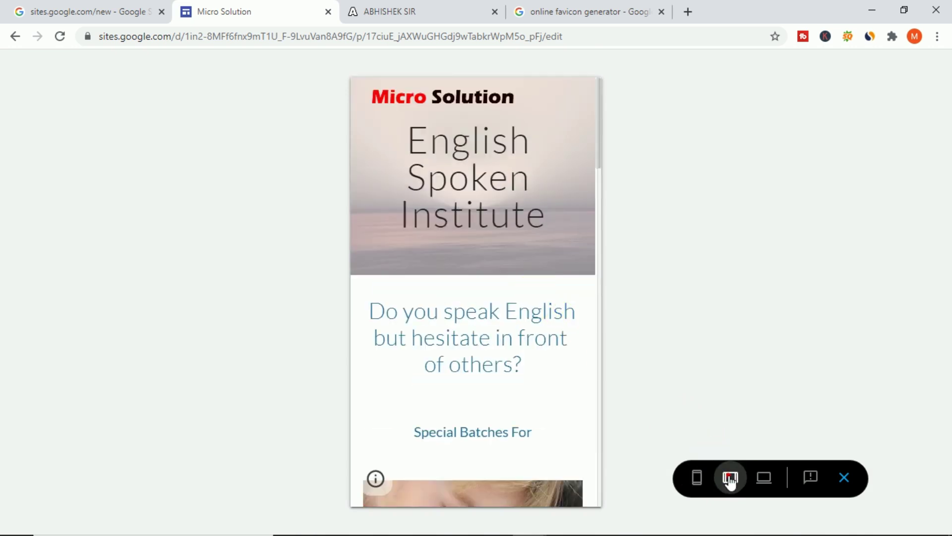
left_click(764, 477)
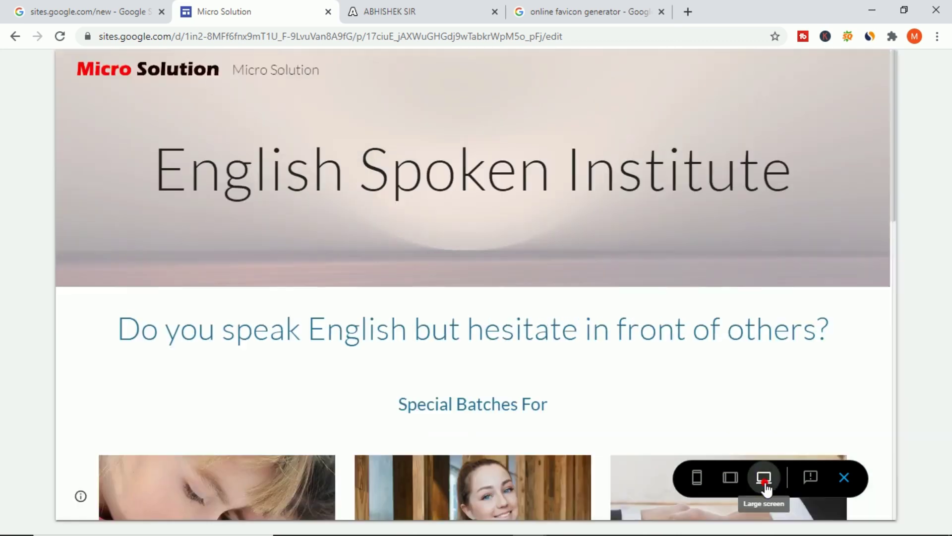
scroll(549, 294, "down", 5)
scroll(549, 294, "down", 8)
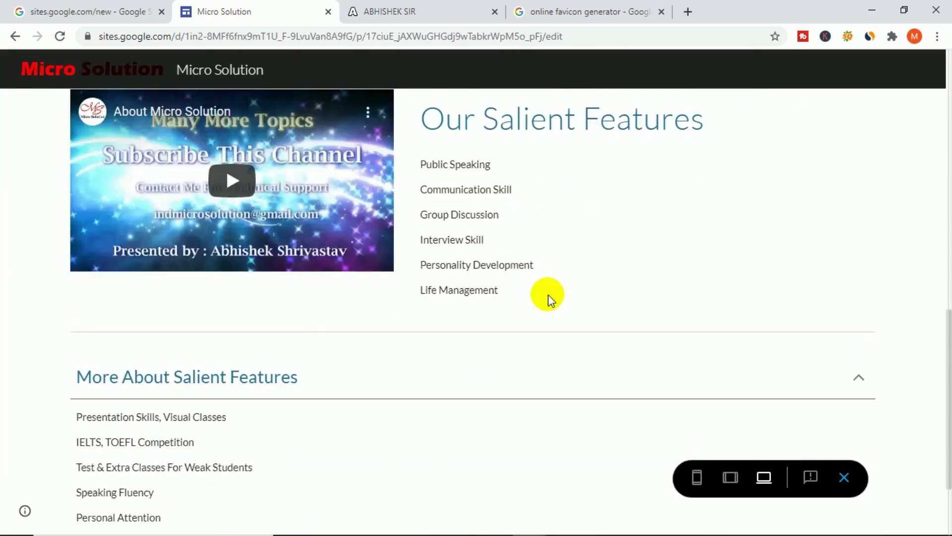
scroll(549, 294, "up", 14)
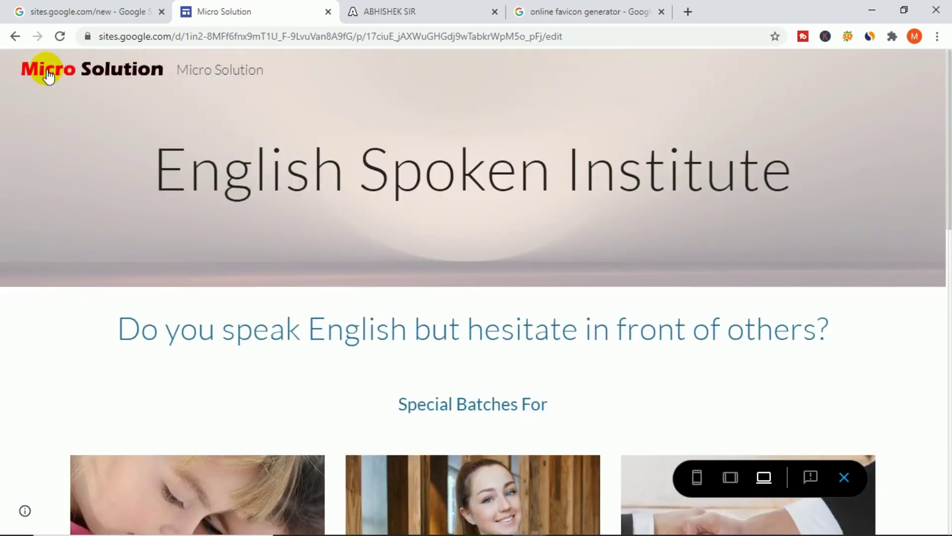
left_click(16, 38)
Step: Insert an image carousel below More About Salient Features, uploading the handshake, student and kids photos from the Images folder
scroll(455, 276, "down", 8)
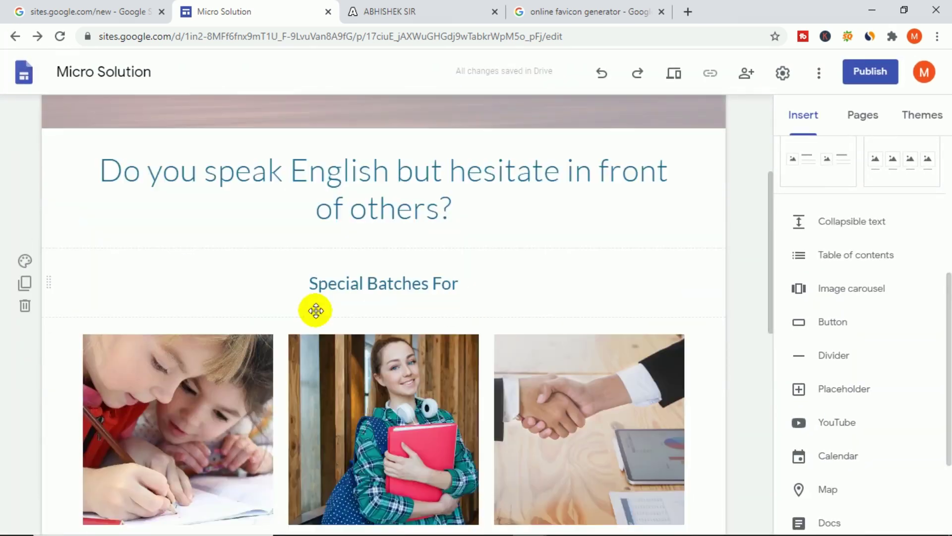
scroll(373, 338, "down", 4)
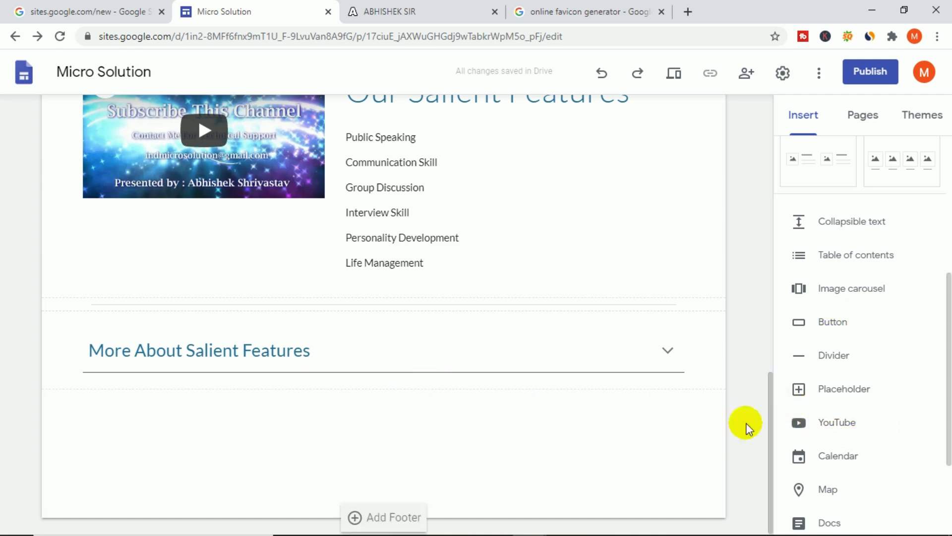
left_click(868, 292)
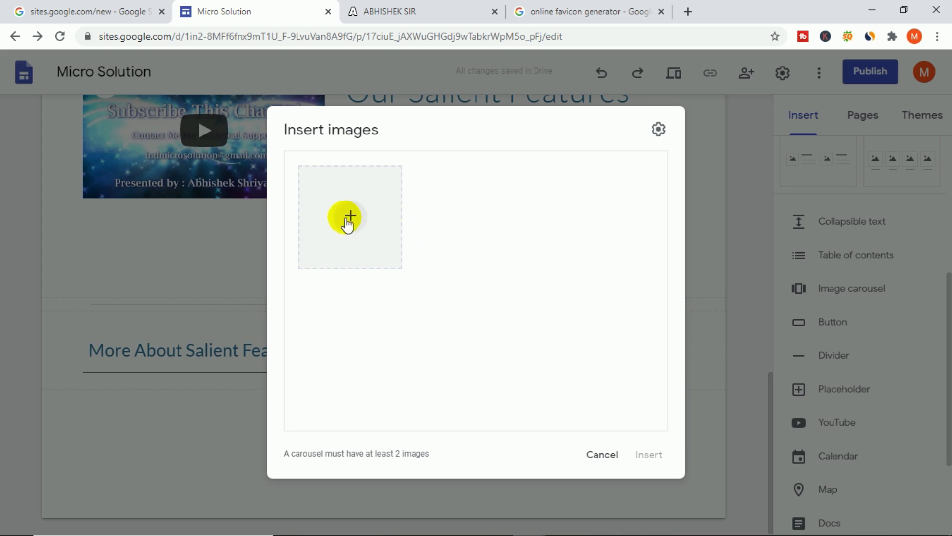
left_click(350, 217)
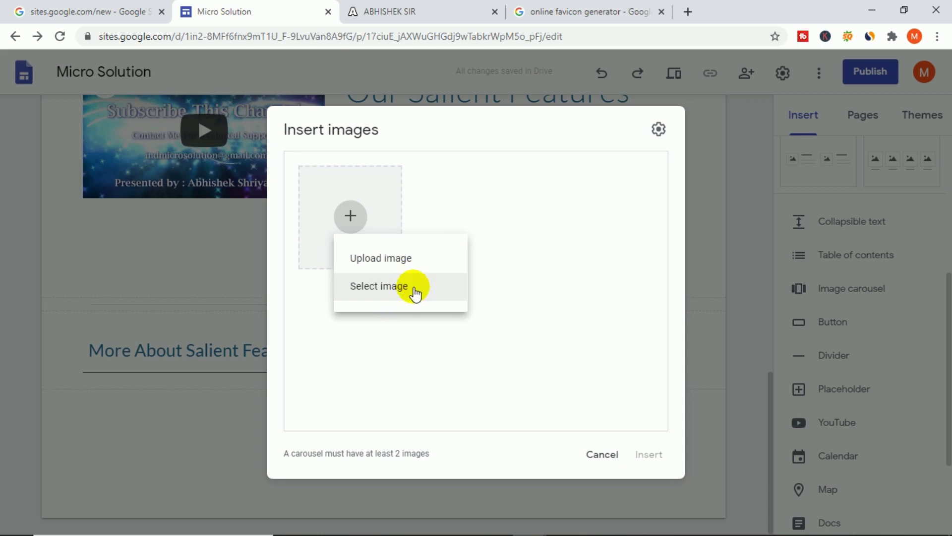
left_click(411, 263)
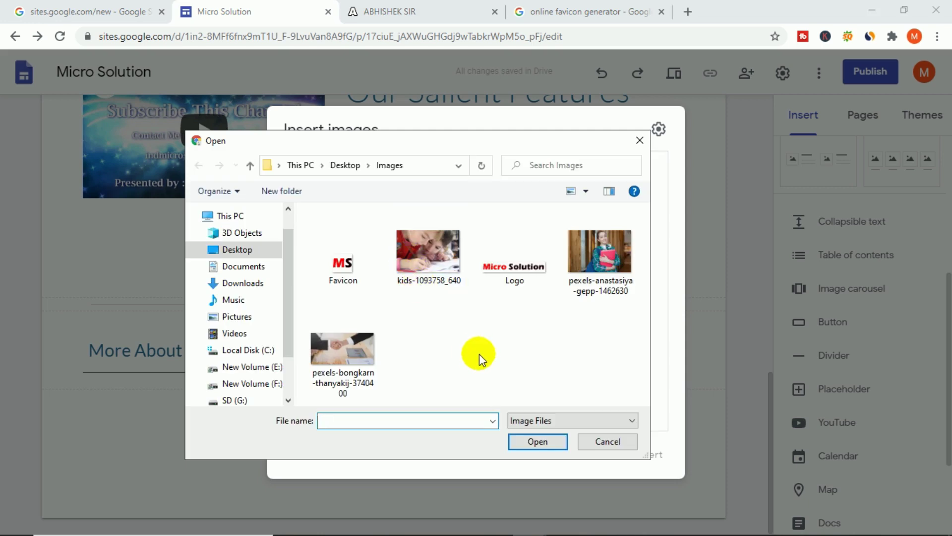
double_click(428, 258)
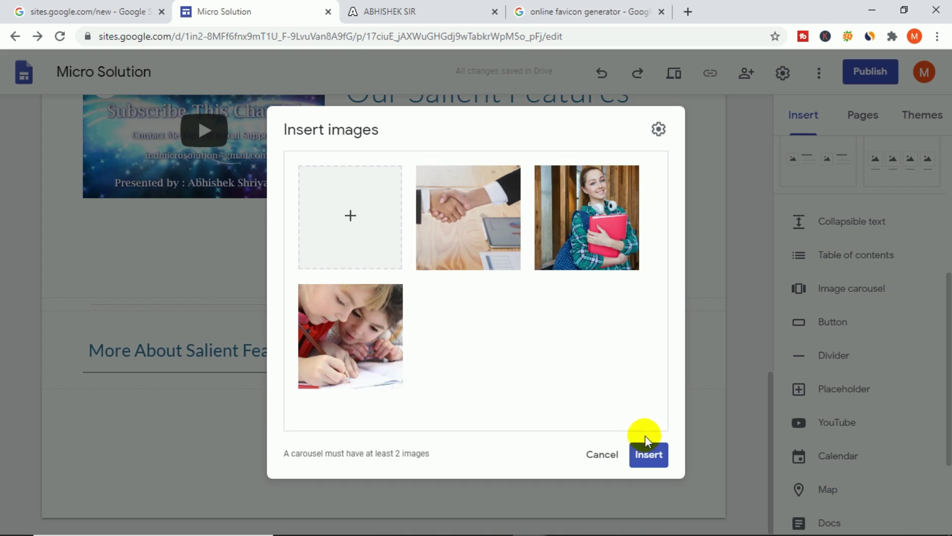
left_click(648, 455)
Step: Enlarge the image carousel to span the full content width of its section
scroll(358, 435, "down", 3)
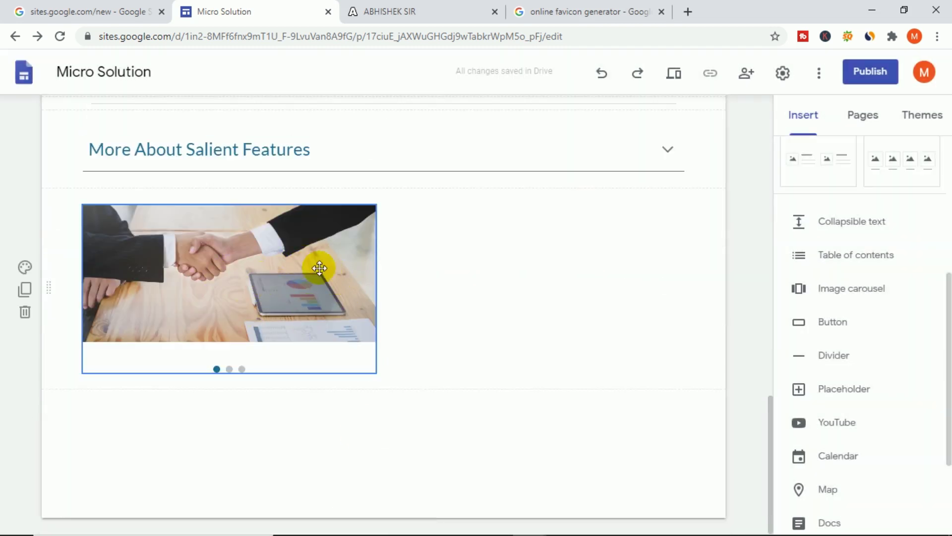
left_click(353, 288)
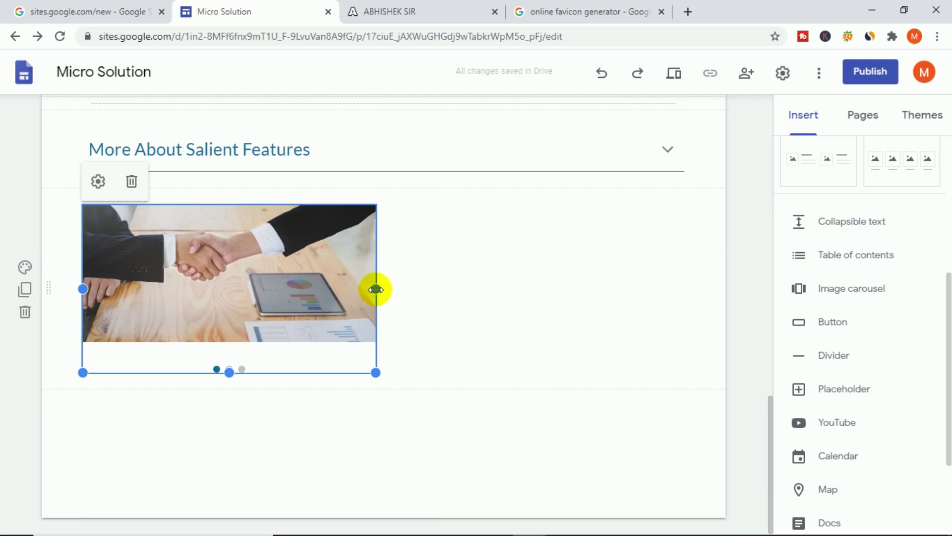
left_click_drag(376, 372, 722, 463)
mouse_move(685, 422)
left_mouse_down()
mouse_move(676, 408)
mouse_move(684, 415)
left_mouse_up()
scroll(387, 327, "up", 1)
scroll(480, 403, "down", 2)
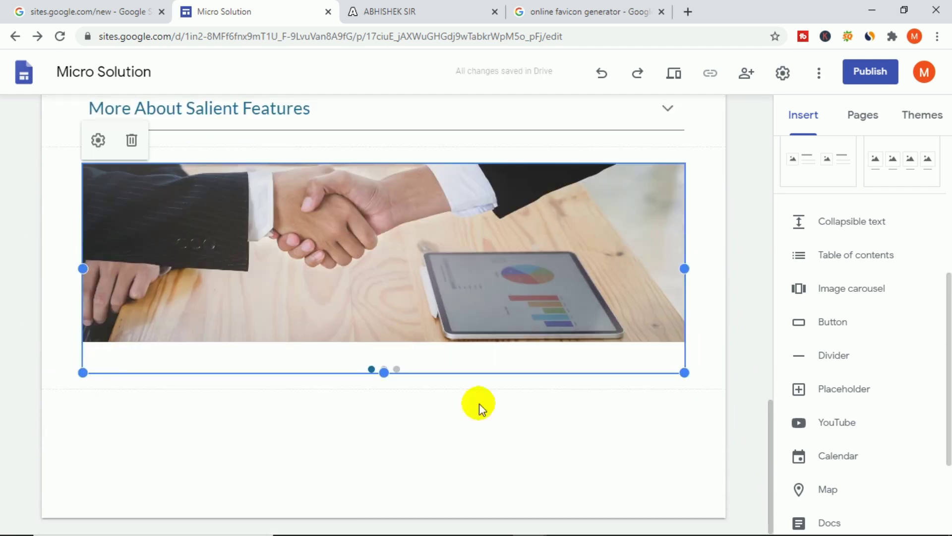
scroll(532, 409, "up", 3)
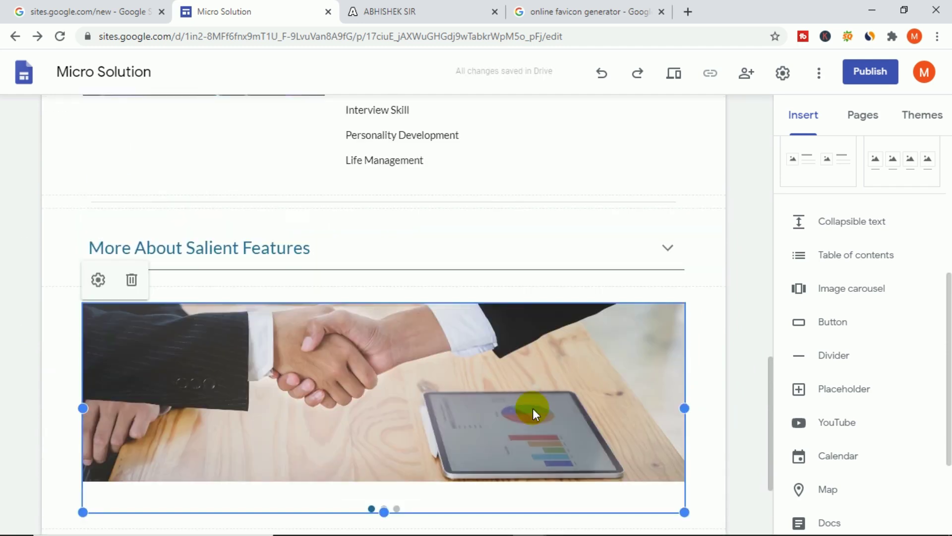
scroll(533, 409, "up", 10)
scroll(532, 409, "up", 7)
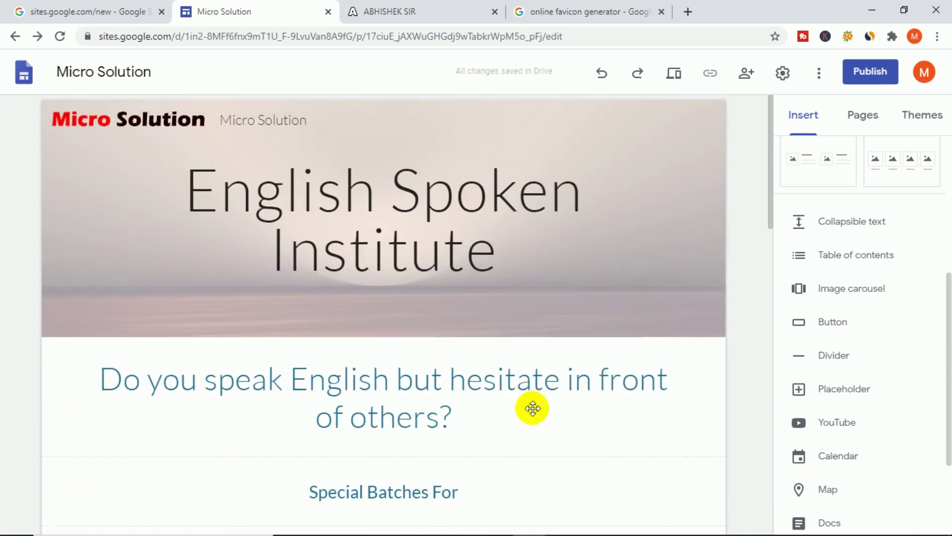
left_click(249, 228)
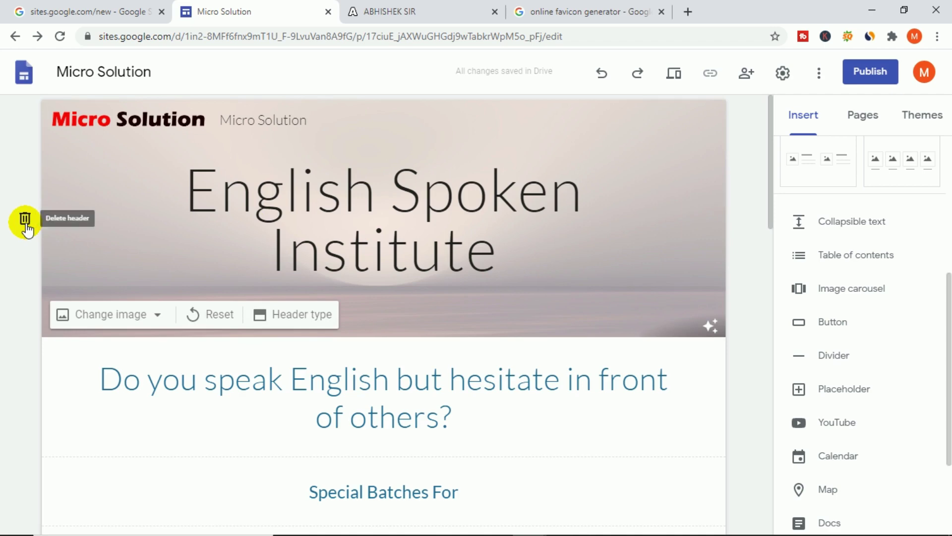
scroll(496, 311, "down", 15)
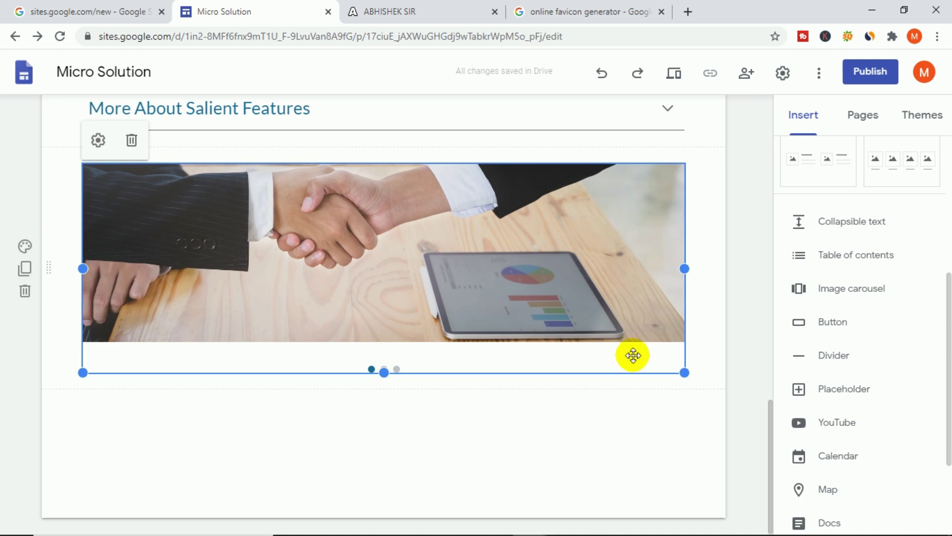
Step: Turn on Auto start for the image carousel with Medium transition speed, and update it
left_click(99, 143)
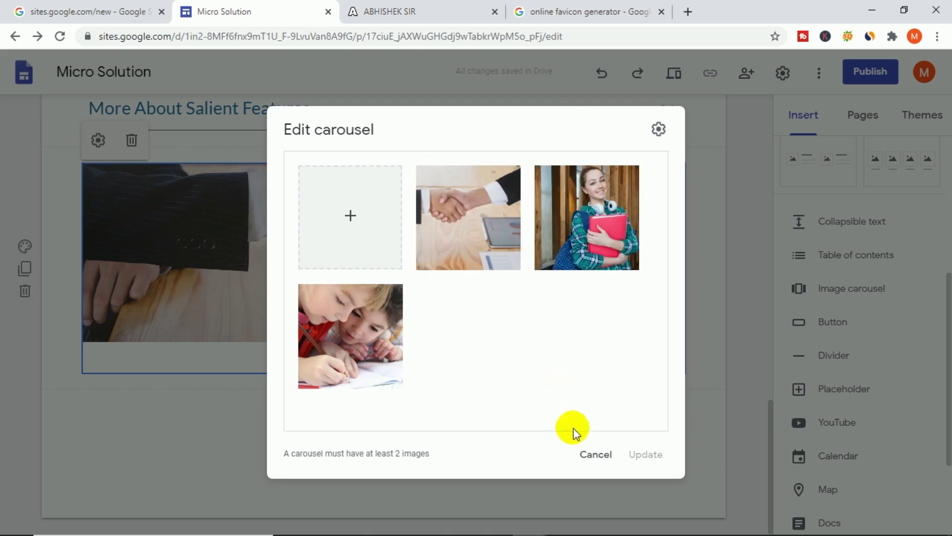
left_click(596, 453)
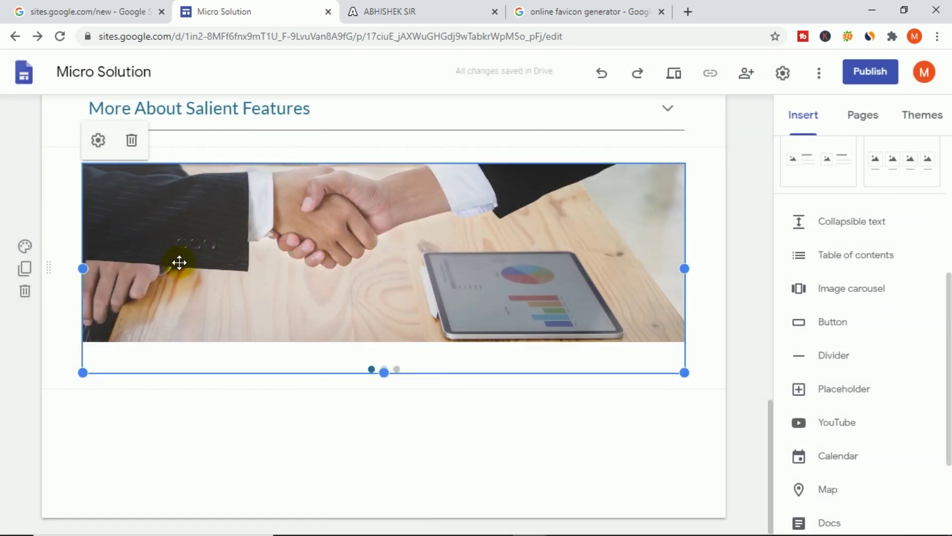
left_click(98, 142)
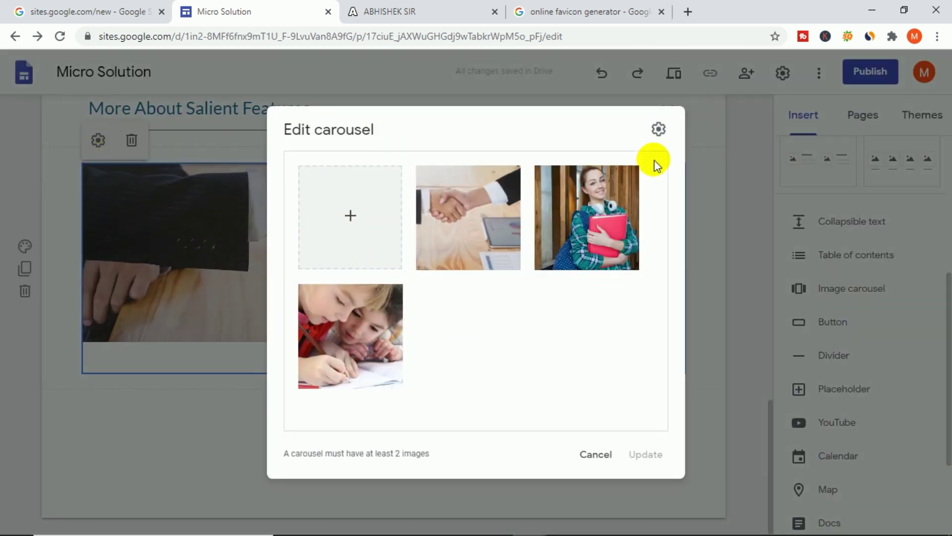
left_click(659, 129)
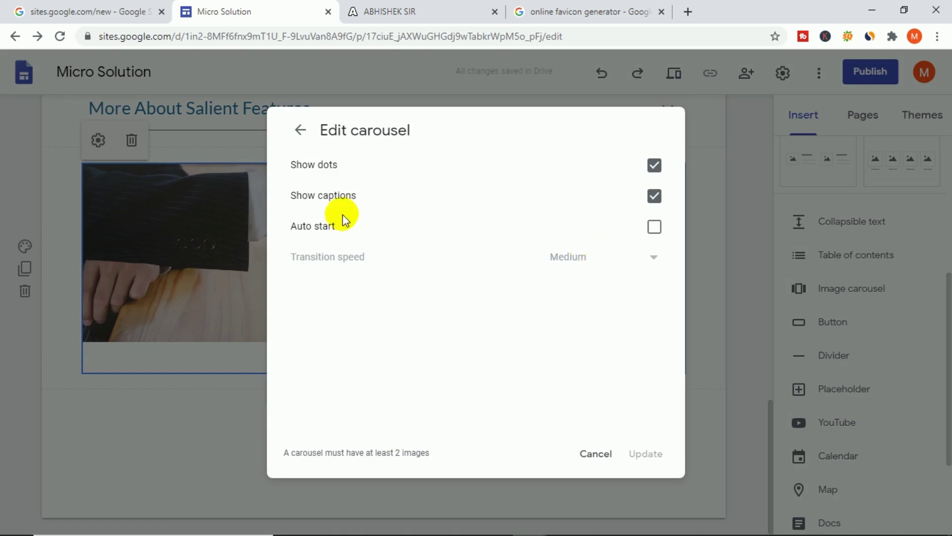
left_click(656, 229)
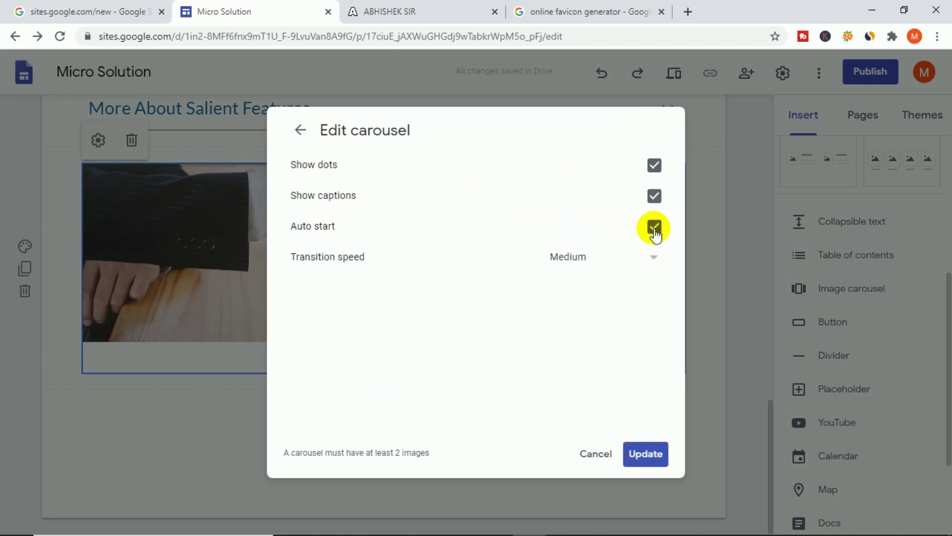
left_click(622, 262)
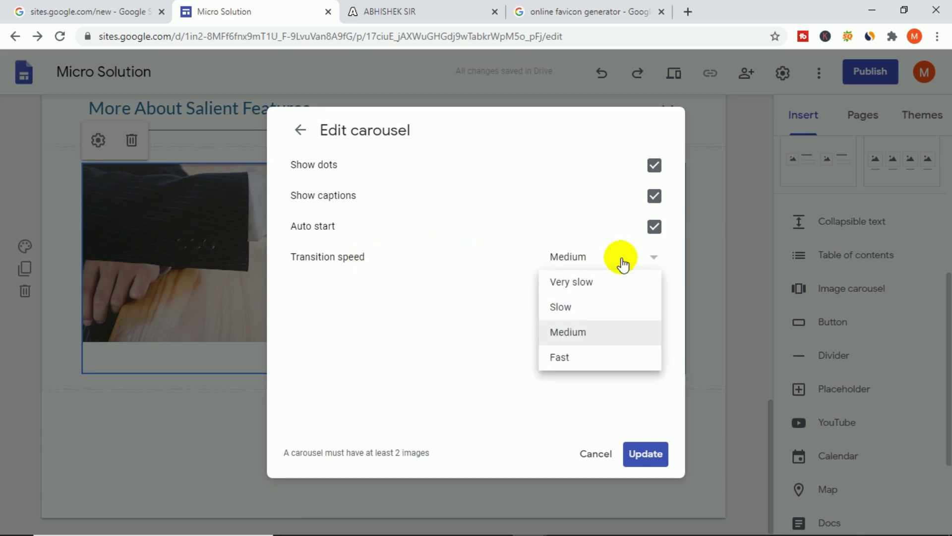
left_click(577, 336)
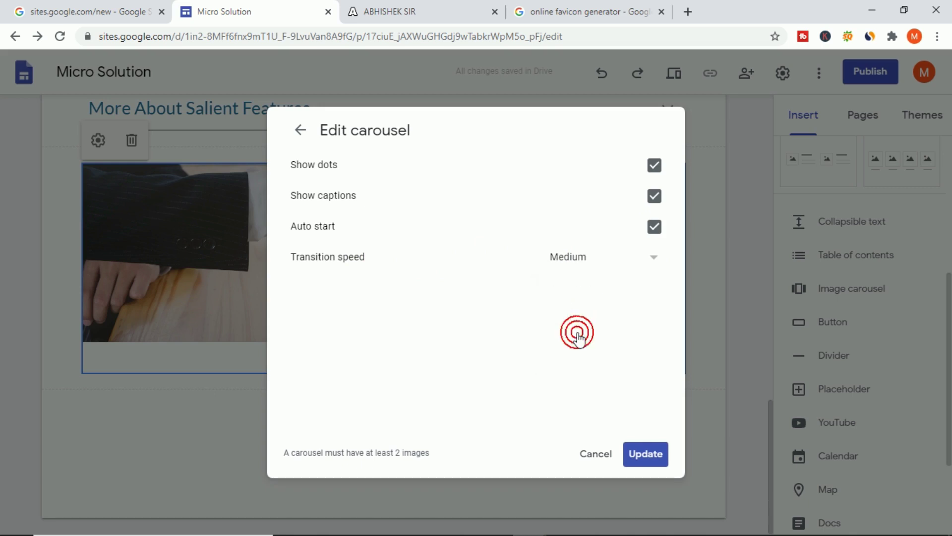
left_click(647, 454)
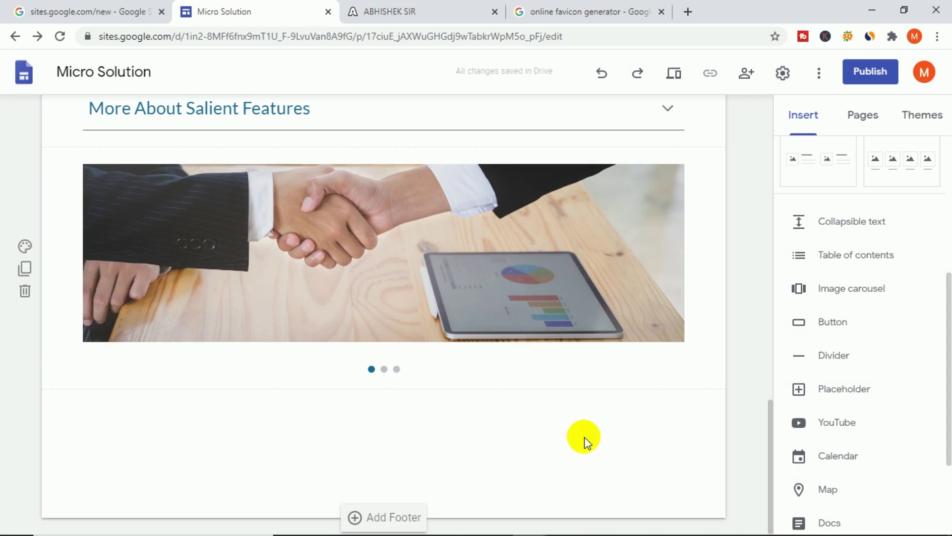
Step: Preview the site, examine the page down to the running image carousel, and return to the editor
left_click(677, 75)
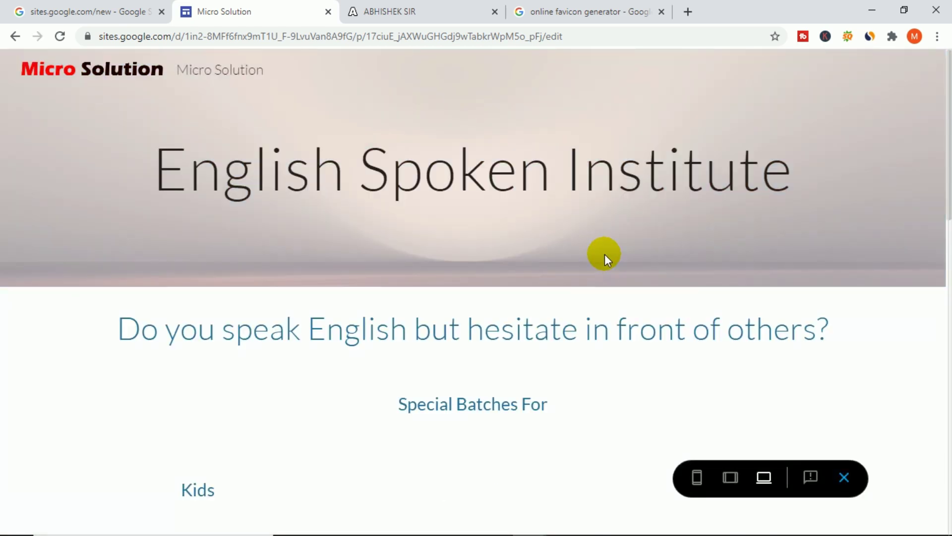
scroll(605, 254, "down", 9)
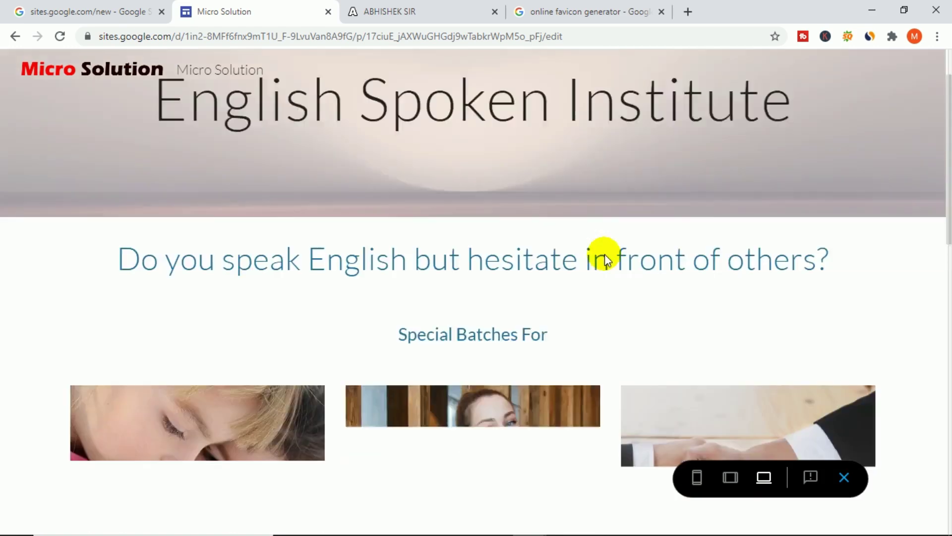
scroll(606, 258, "down", 3)
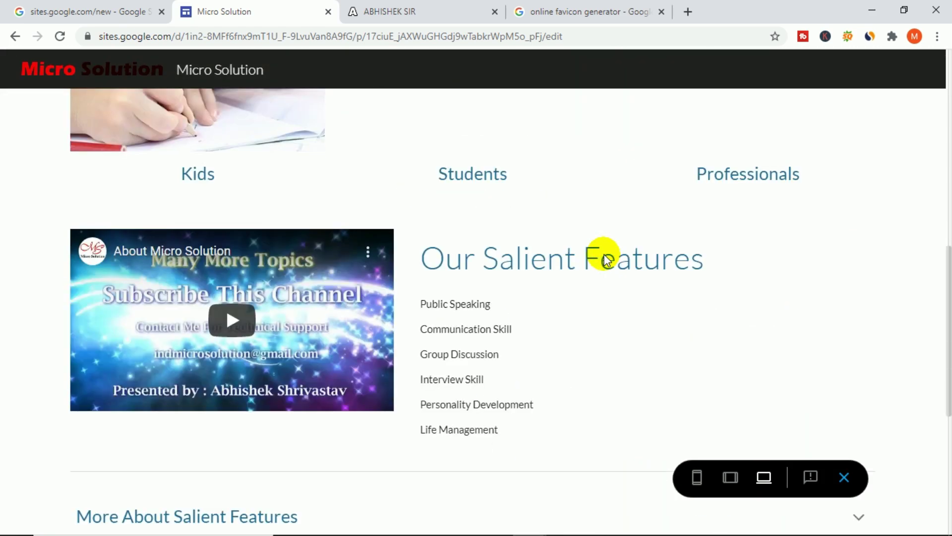
scroll(604, 254, "down", 7)
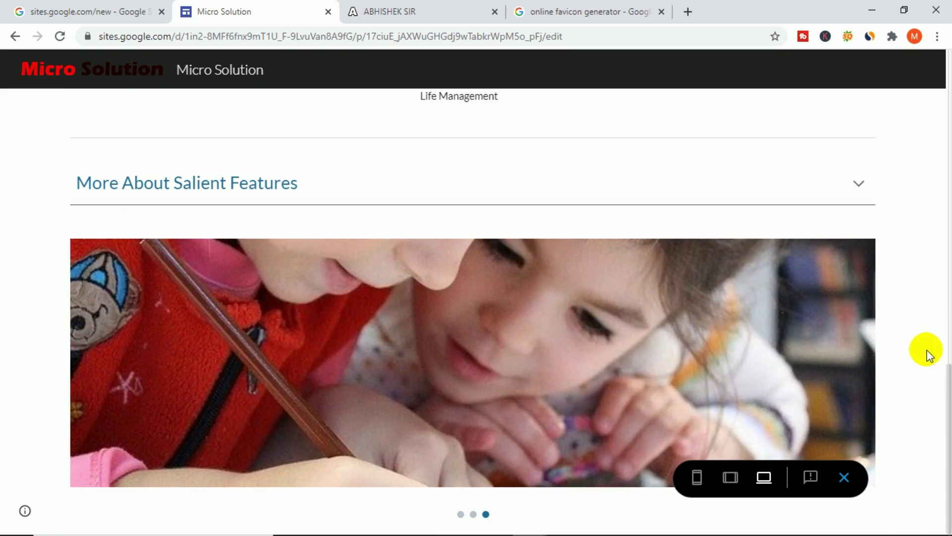
scroll(789, 279, "up", 15)
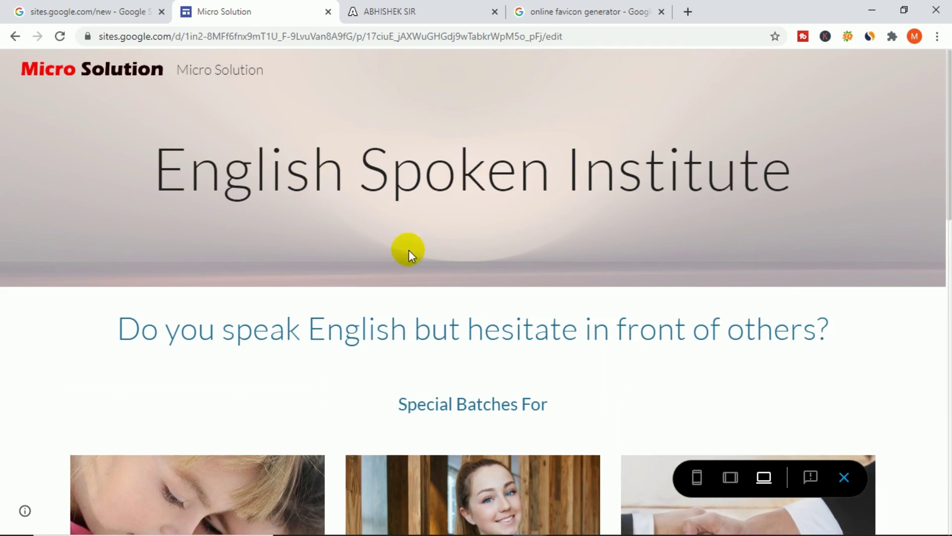
left_click(16, 37)
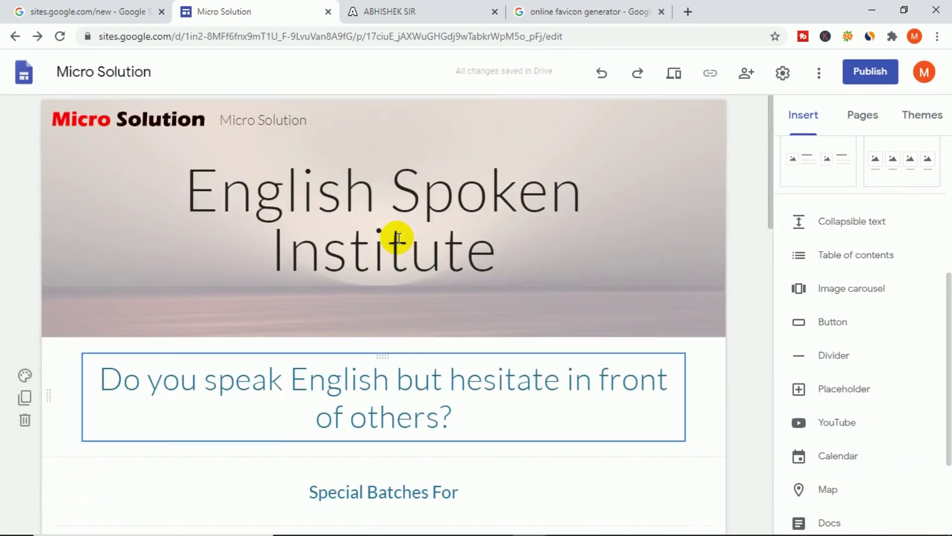
Step: Delete the English Spoken Institute header and the section asking "Do you speak English but hesitate in front of others?"
left_click(396, 238)
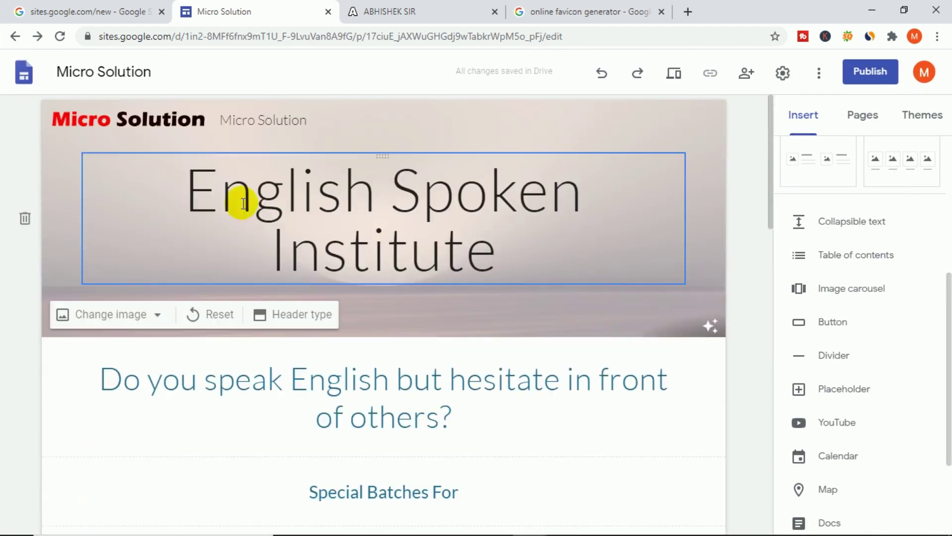
left_click(79, 164)
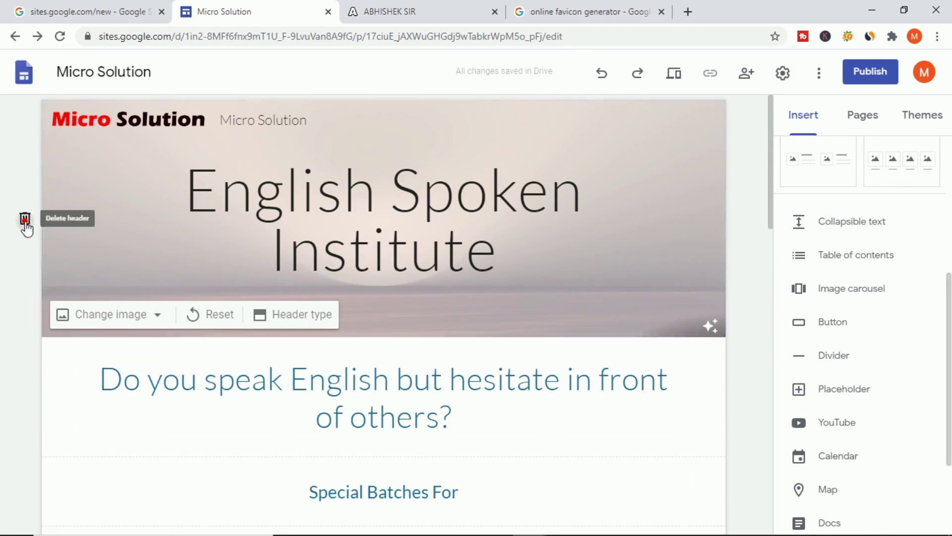
left_click(25, 218)
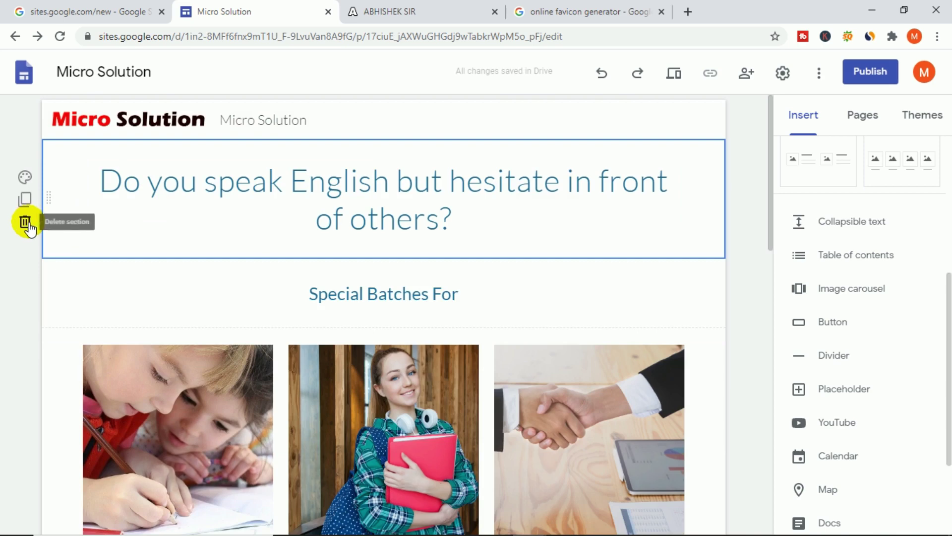
left_click(25, 222)
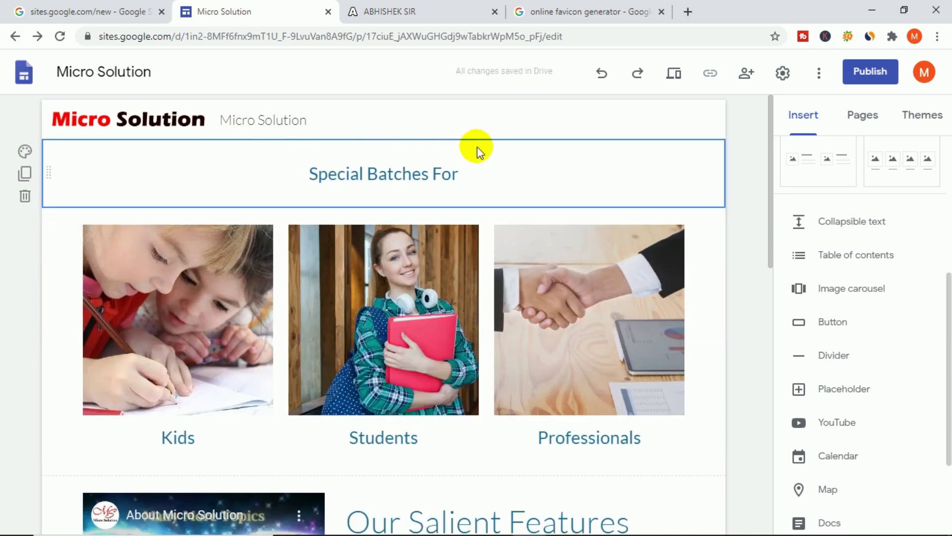
Step: Move the image carousel section to the start of the page, directly above Special Batches For
scroll(304, 242, "down", 10)
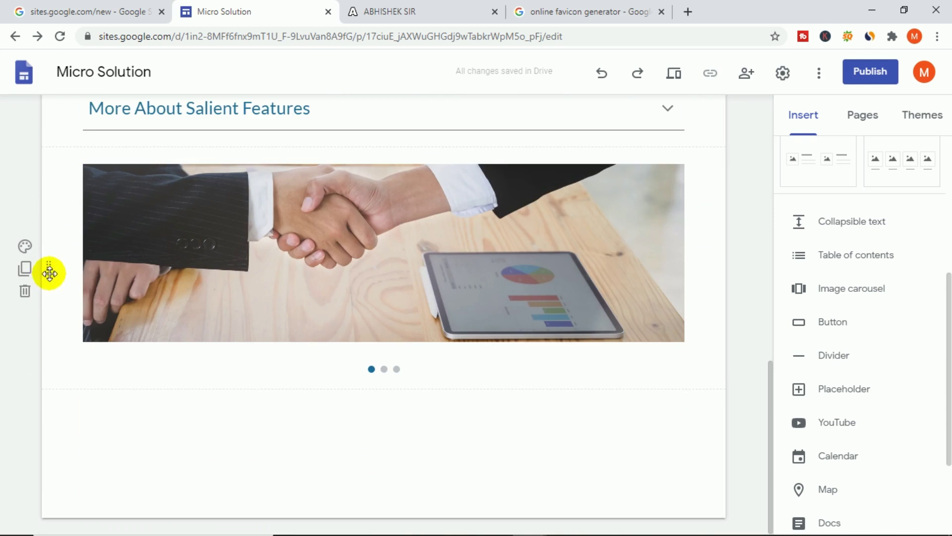
left_click_drag(48, 271, 48, 140)
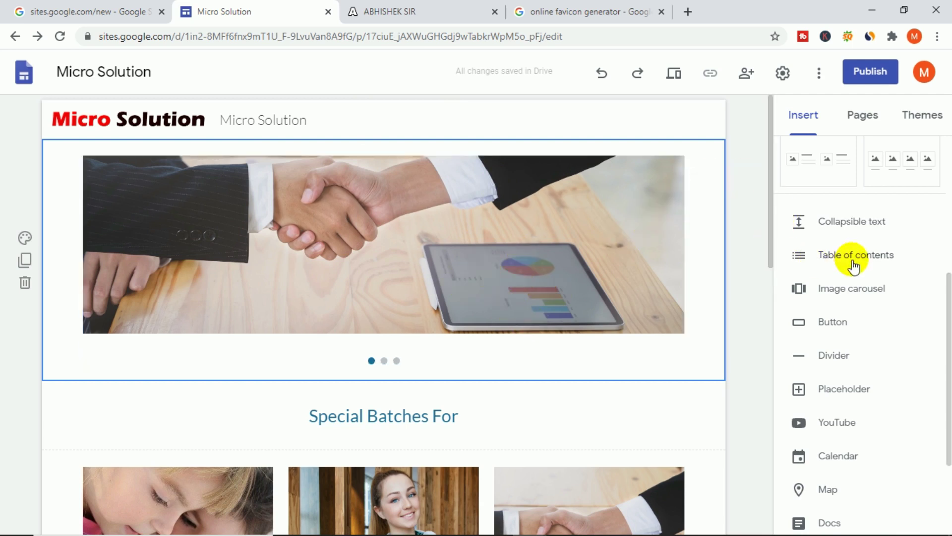
Step: Add a text box reading "English Spoken Institute" and place its section at the start of the page, above the image carousel
scroll(809, 199, "up", 5)
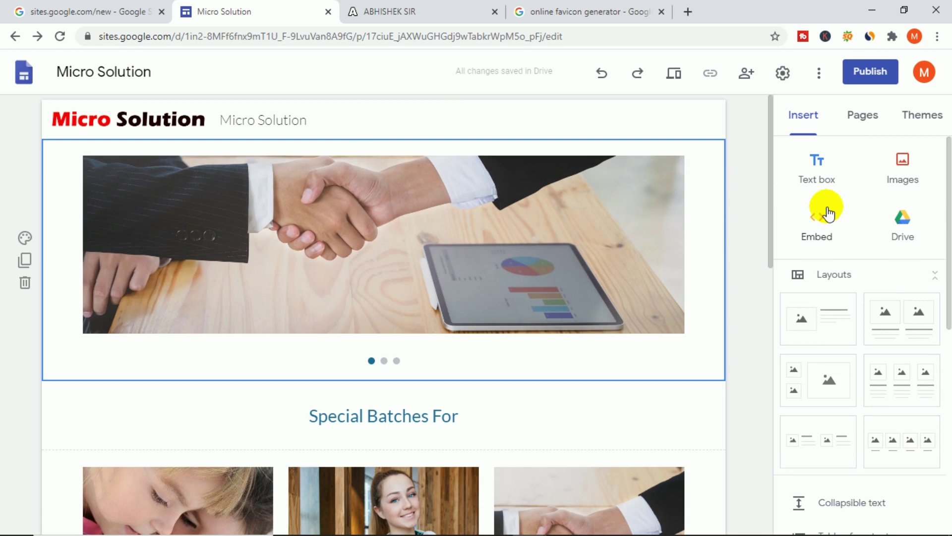
left_click(817, 173)
scroll(92, 243, "up", 5)
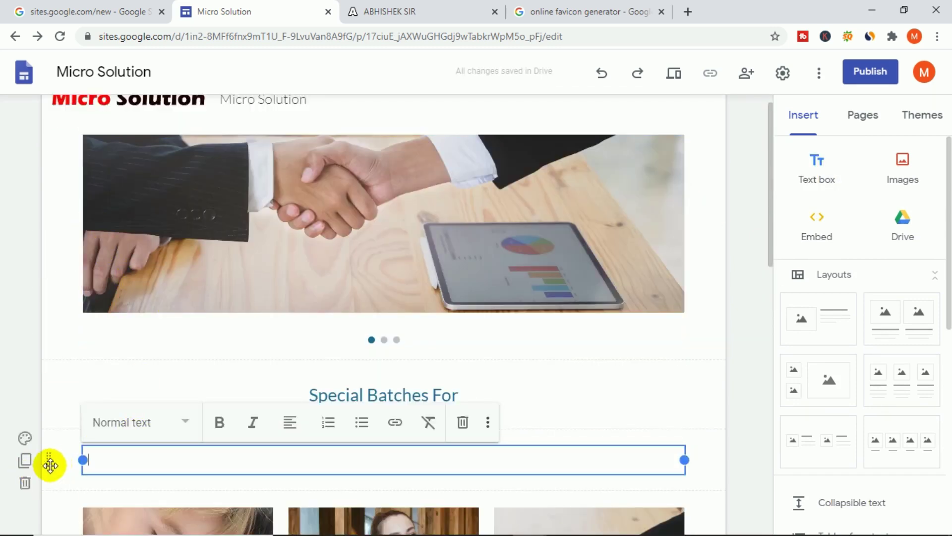
left_click_drag(48, 459, 49, 130)
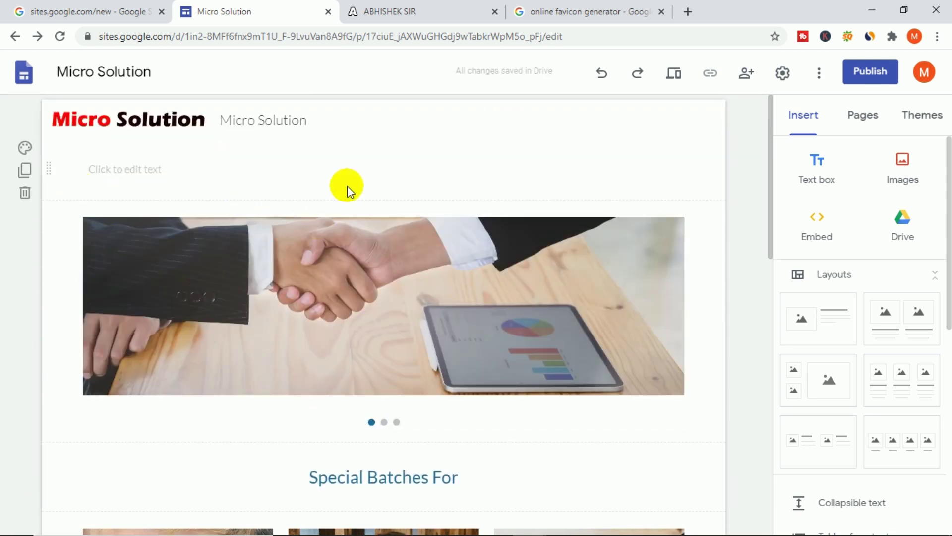
left_click(257, 170)
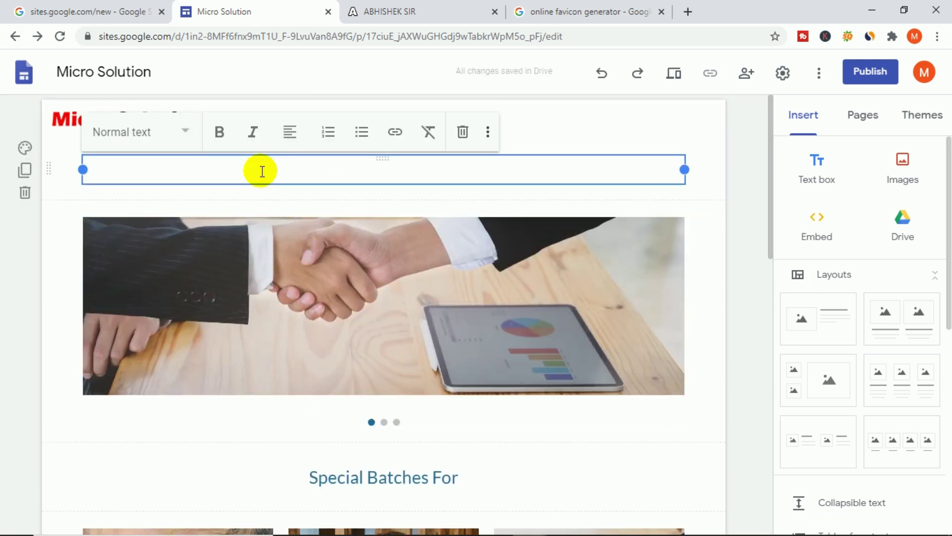
type("English Spoken Institute")
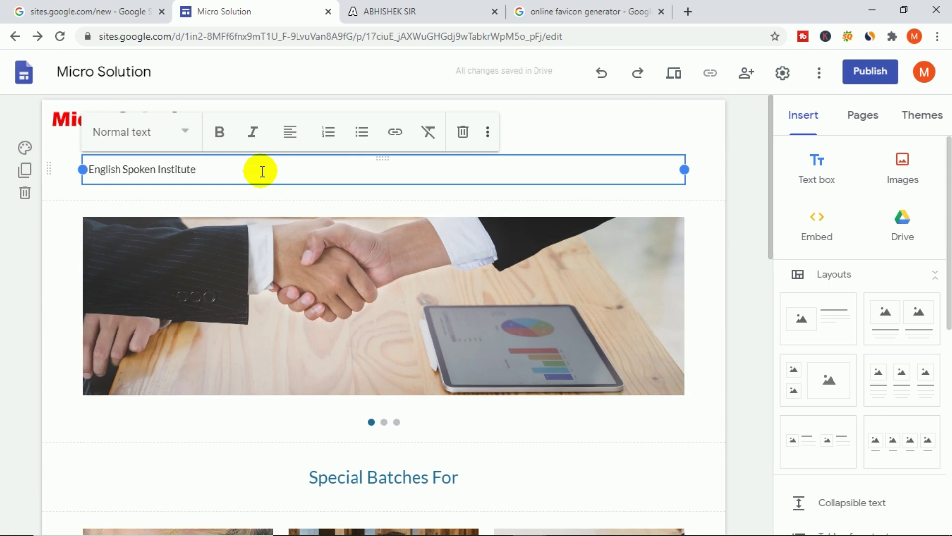
Step: Style the "English Spoken Institute" text as Title and centre it
left_click(185, 134)
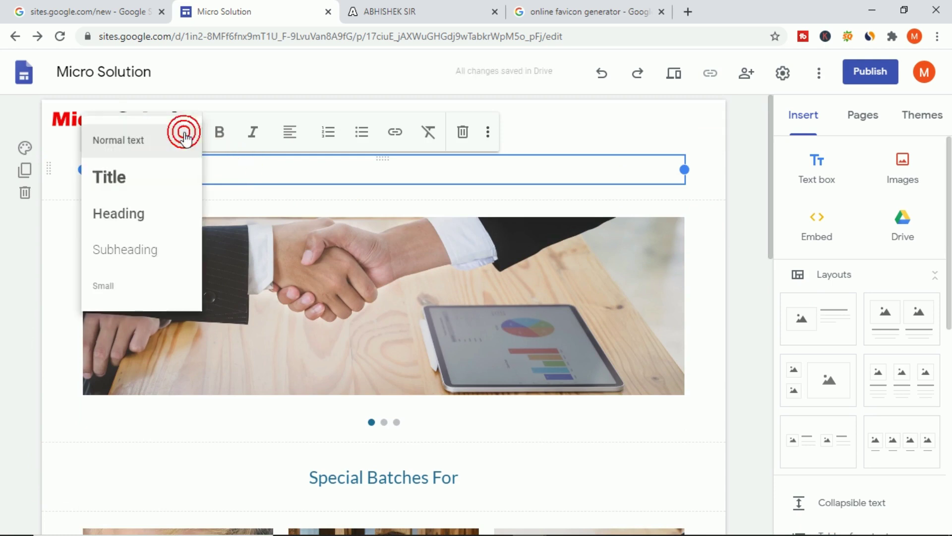
left_click(149, 186)
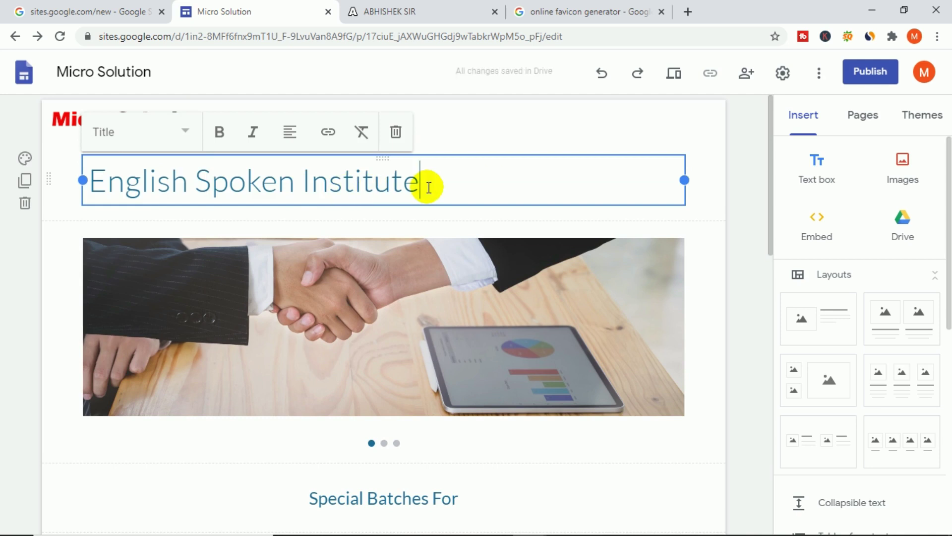
left_click(290, 135)
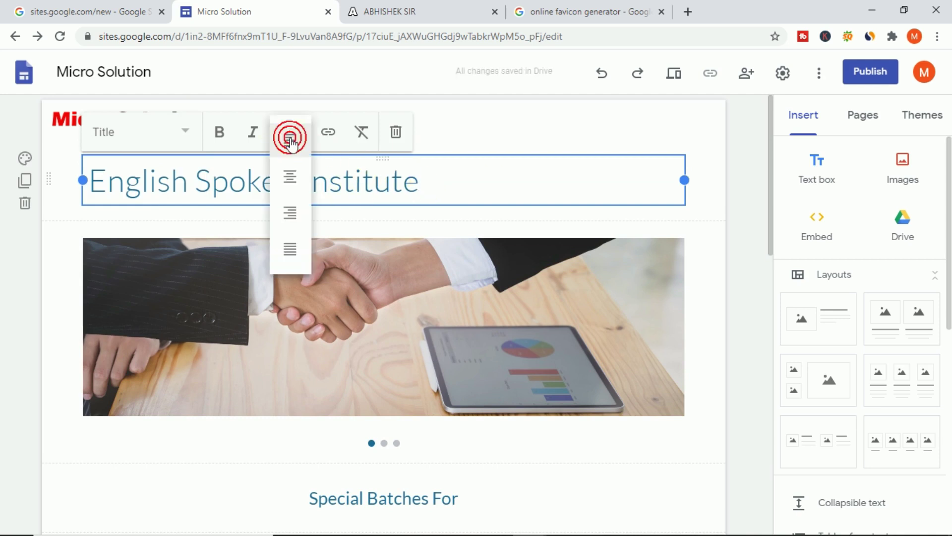
left_click(291, 177)
left_click(383, 215)
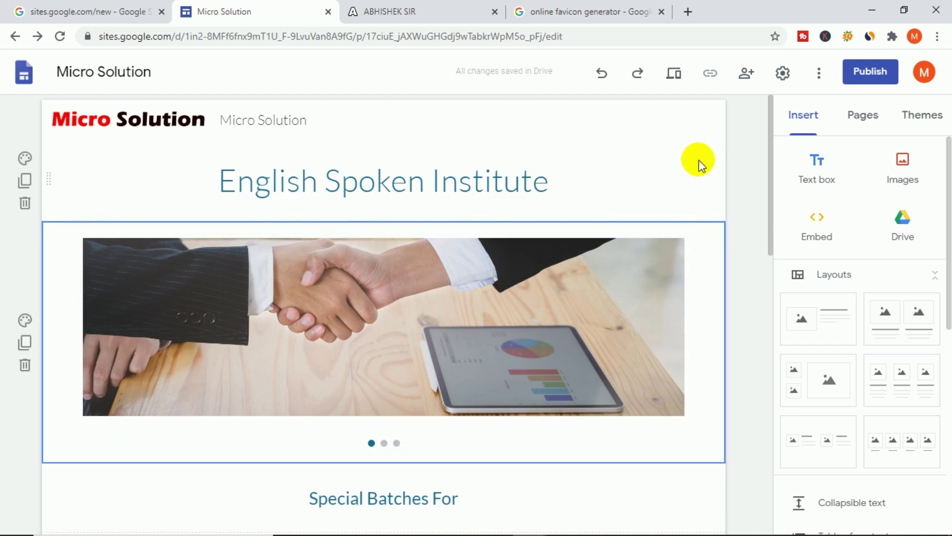
Step: Preview the site, examine the whole page including the expanded and collapsed More About Salient Features text, and return to the editor
left_click(674, 73)
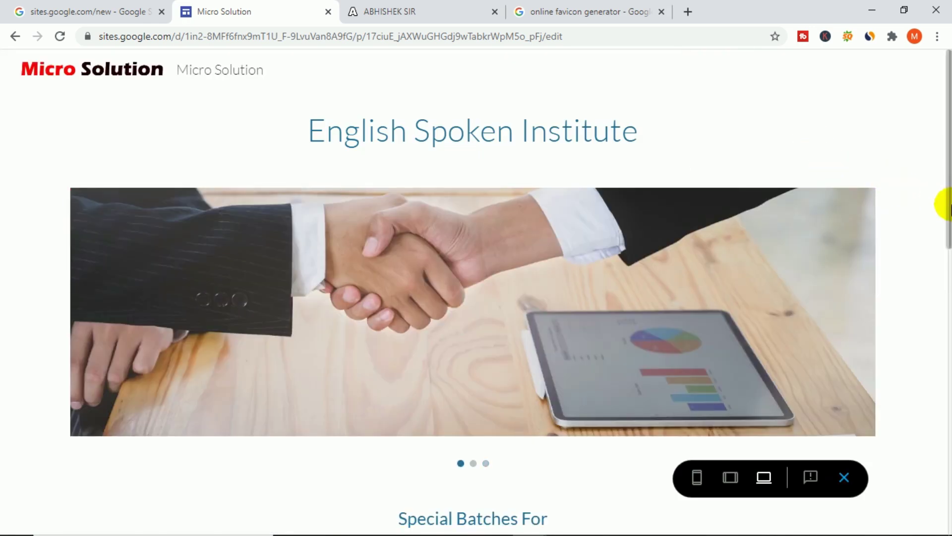
scroll(938, 215, "down", 3)
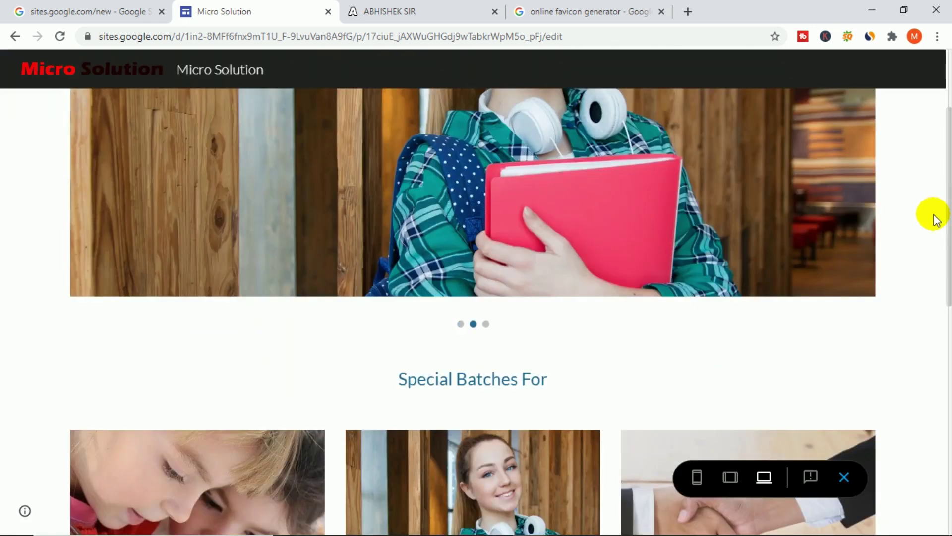
scroll(936, 220, "up", 3)
scroll(937, 219, "down", 3)
scroll(935, 217, "down", 7)
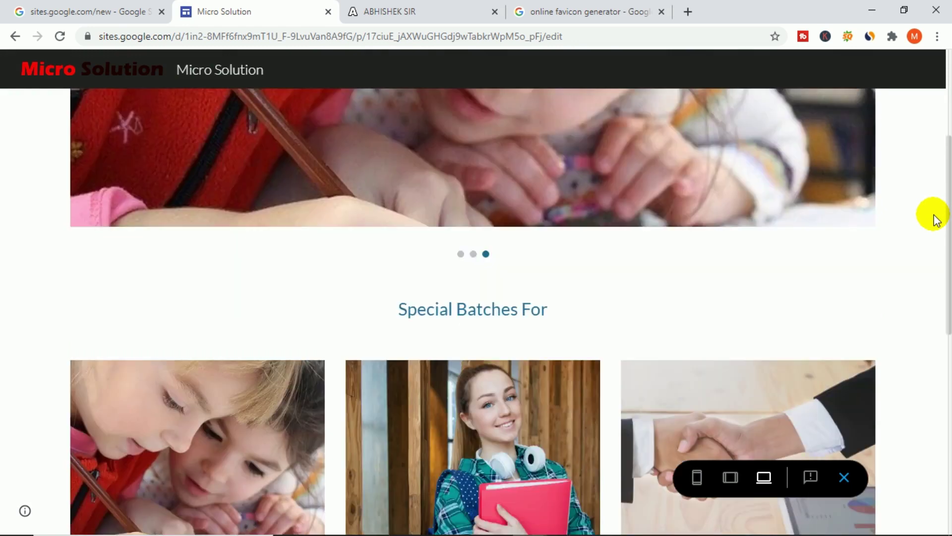
scroll(658, 293, "down", 4)
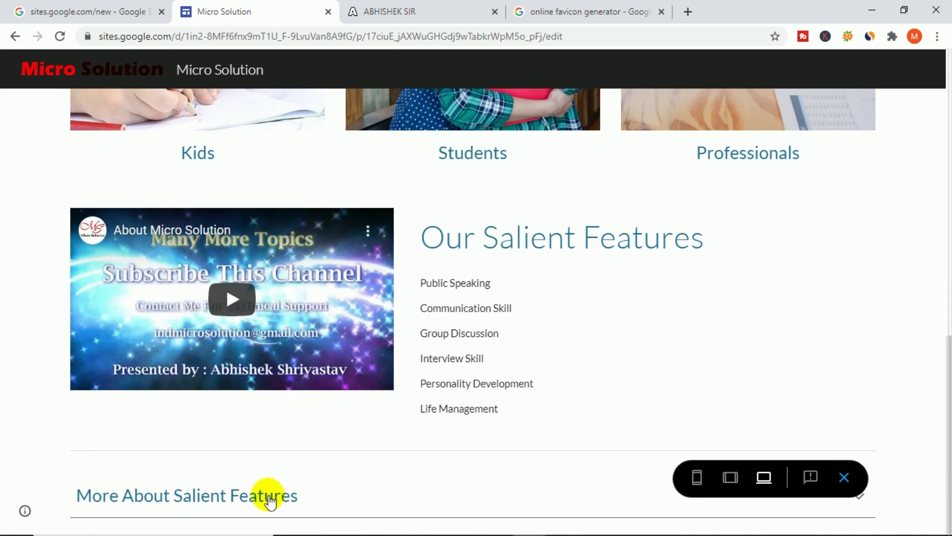
left_click(218, 496)
scroll(303, 479, "down", 5)
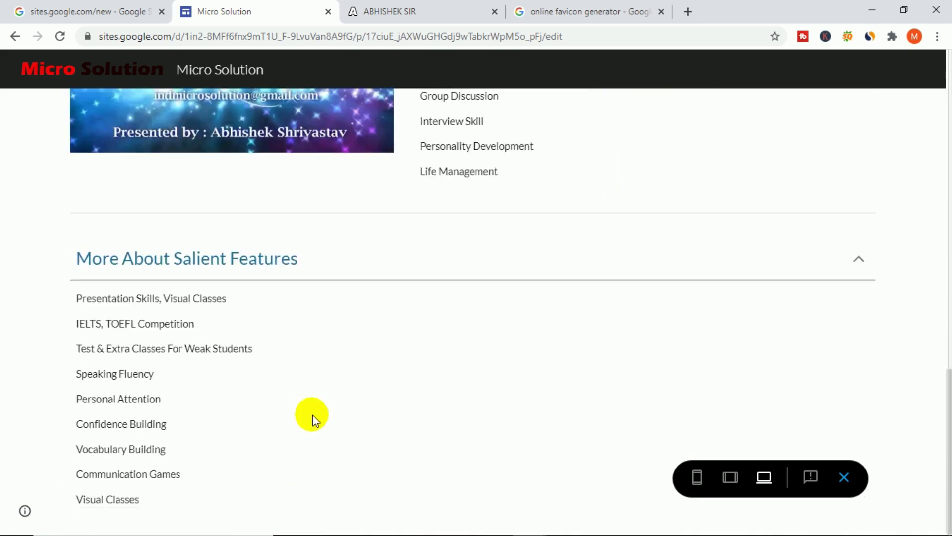
left_click(240, 261)
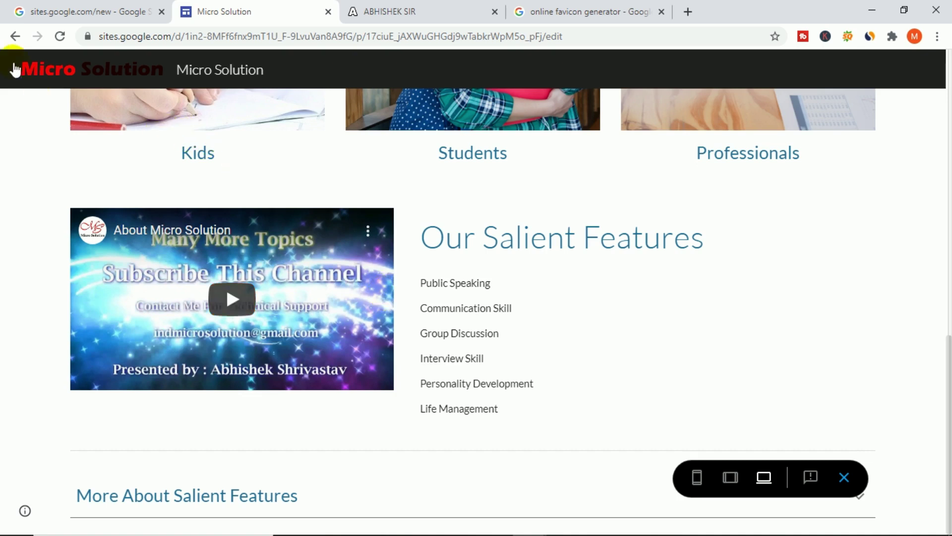
left_click(15, 36)
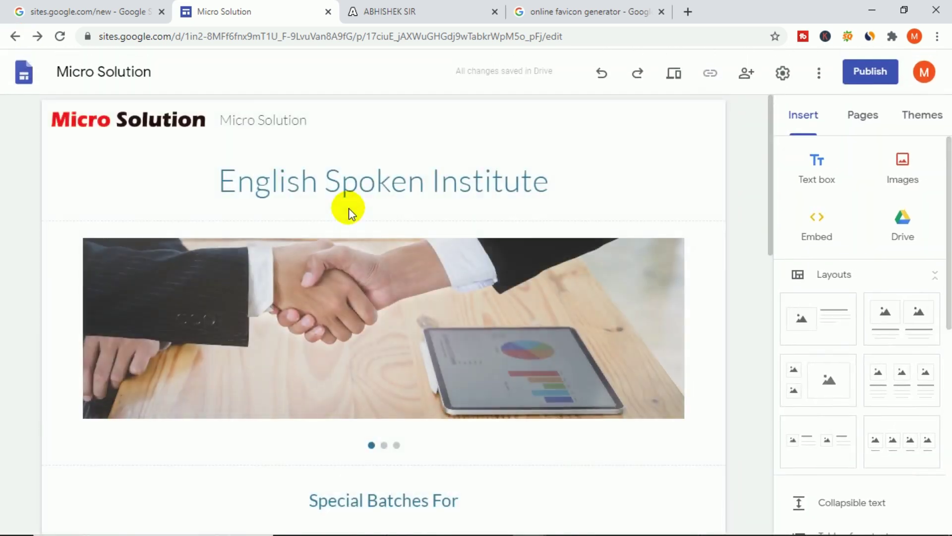
Step: Create a new page named "About us"
scroll(525, 332, "down", 1)
scroll(555, 354, "up", 15)
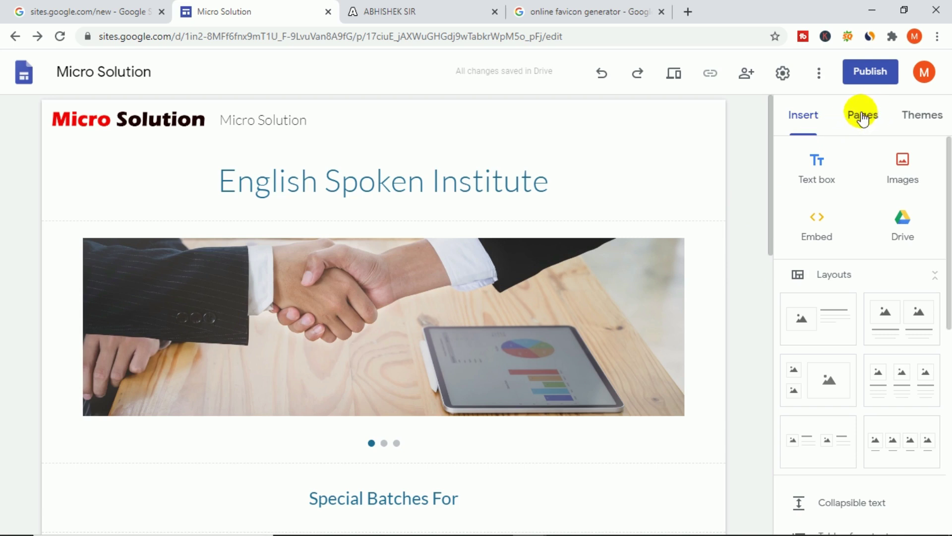
left_click_drag(839, 103, 887, 128)
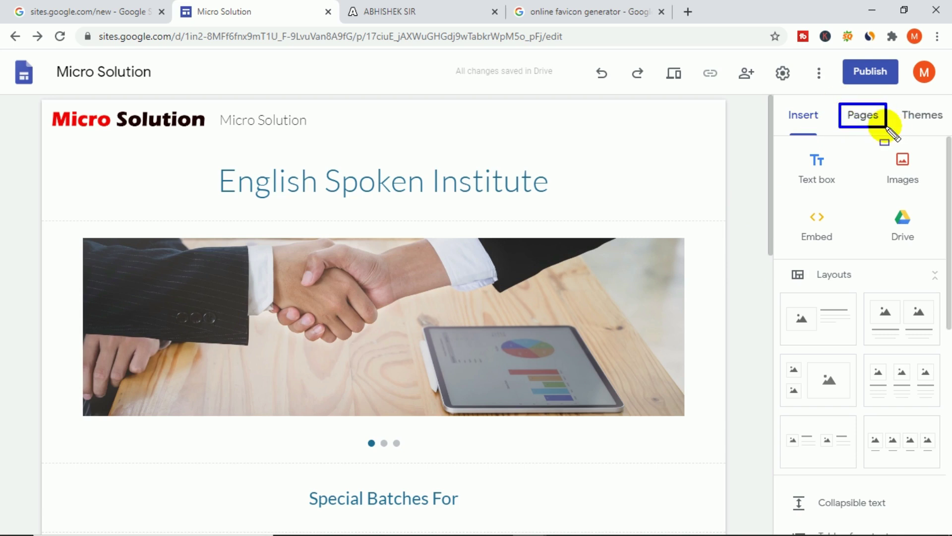
left_click(865, 115)
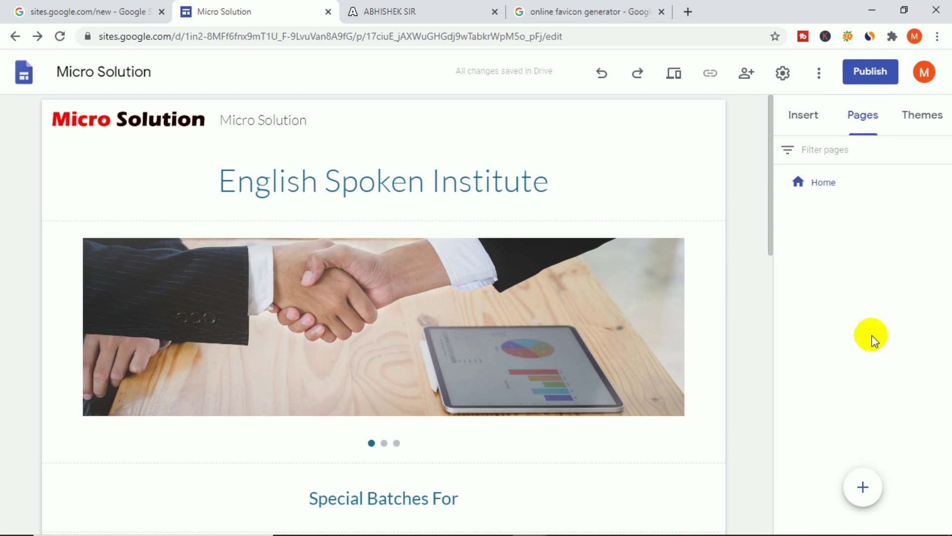
mouse_move(863, 486)
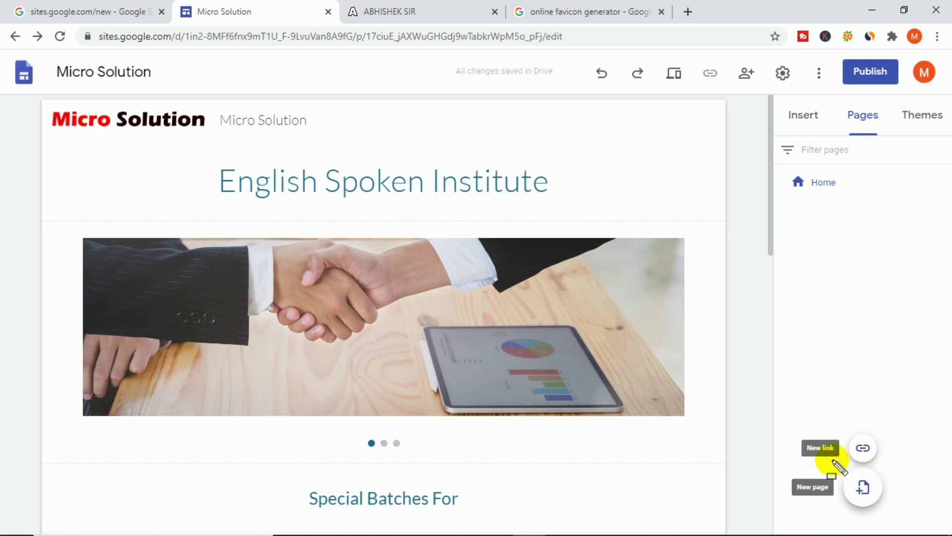
mouse_move(833, 458)
left_mouse_down()
mouse_move(900, 514)
mouse_move(893, 519)
left_mouse_up()
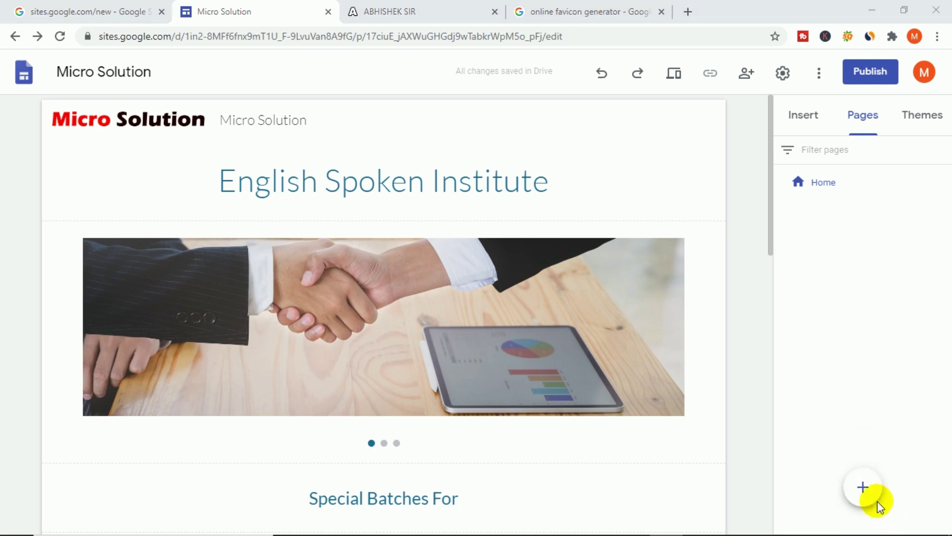
left_click(862, 483)
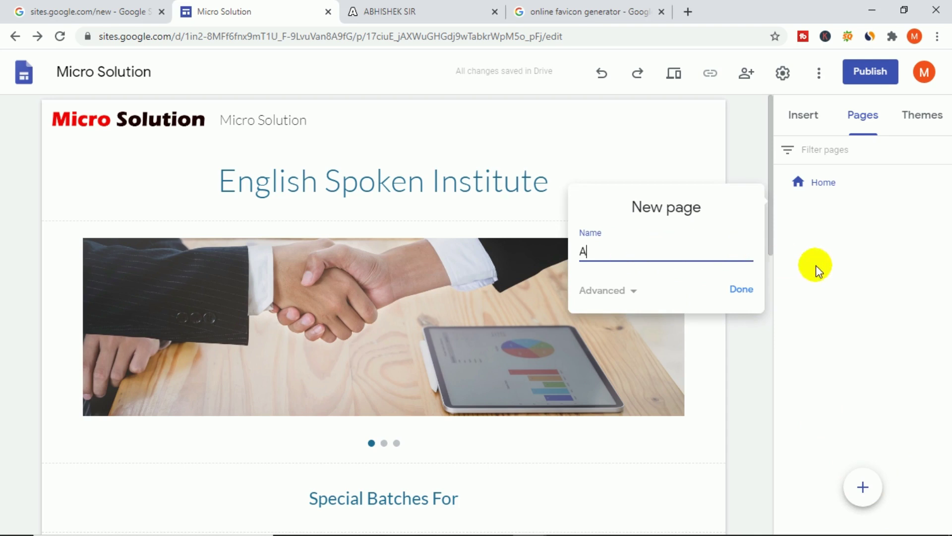
type("About us")
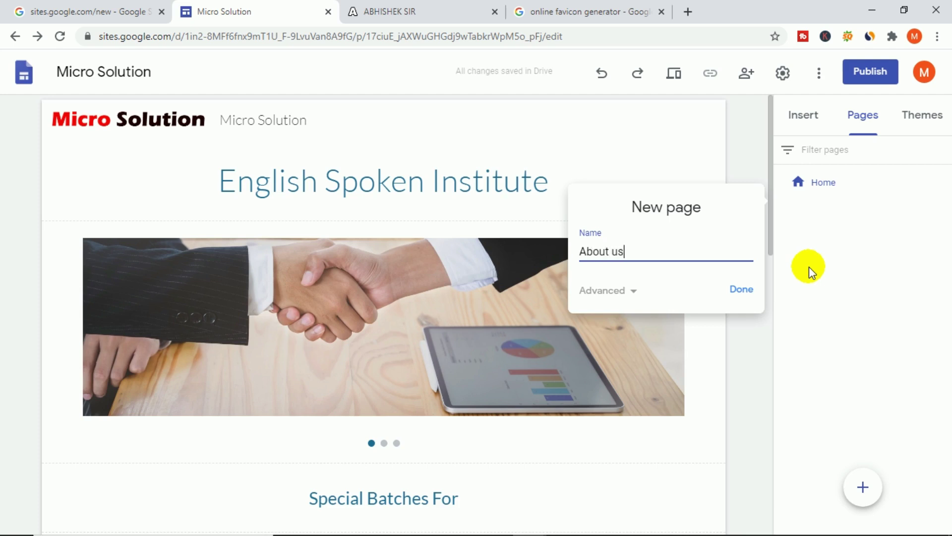
left_click(737, 292)
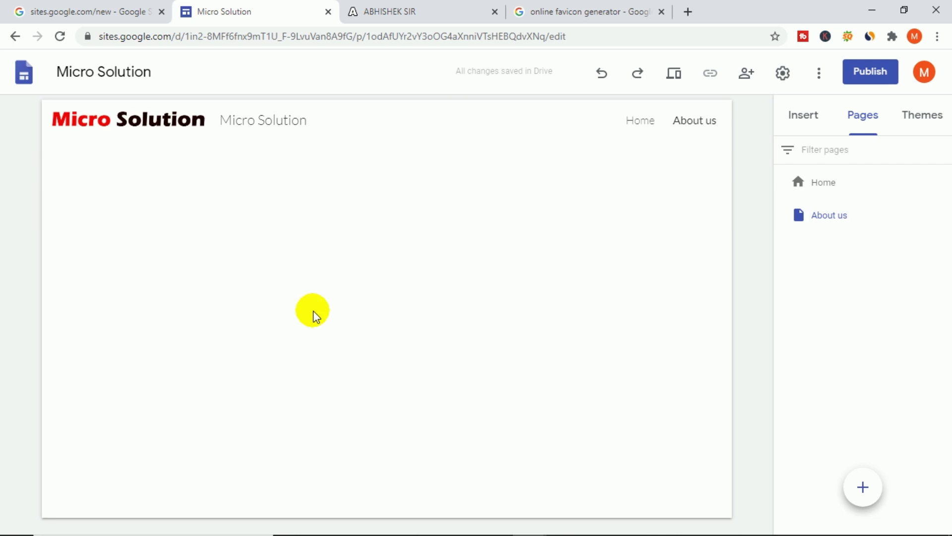
Step: Open the Home page through the site's navigation, look over its content, and go back to the About us page
left_click(639, 121)
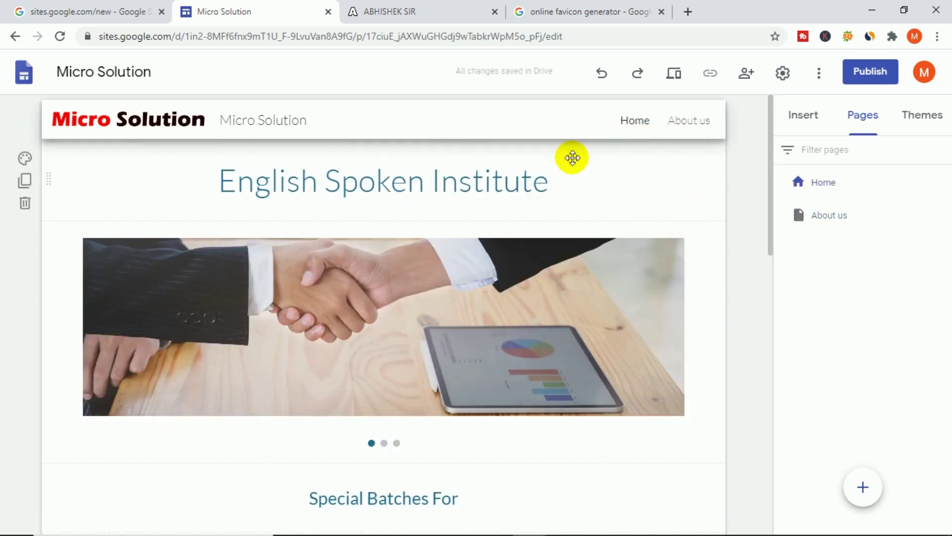
scroll(567, 372, "down", 10)
scroll(568, 370, "up", 12)
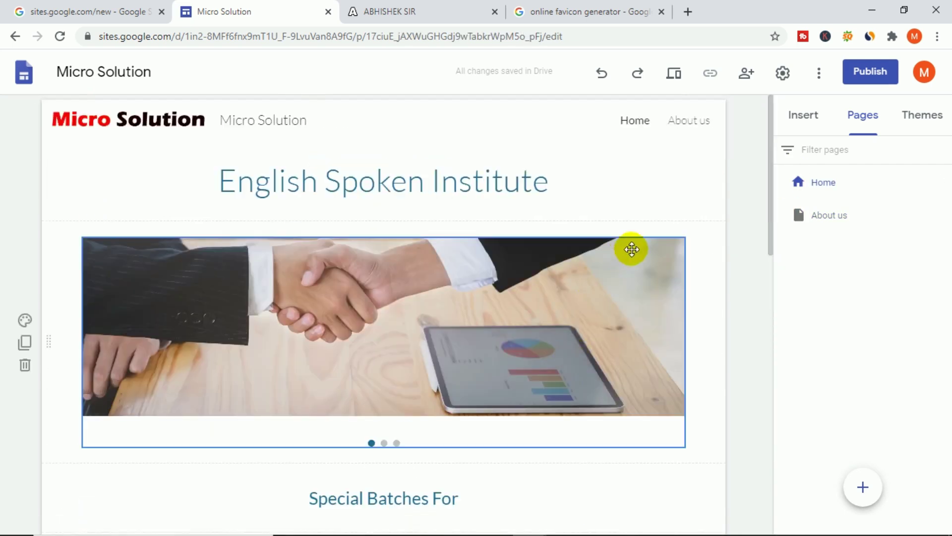
left_click(695, 119)
Step: Add a text box reading "About us" to the empty About us page and style it as Title
left_click(795, 117)
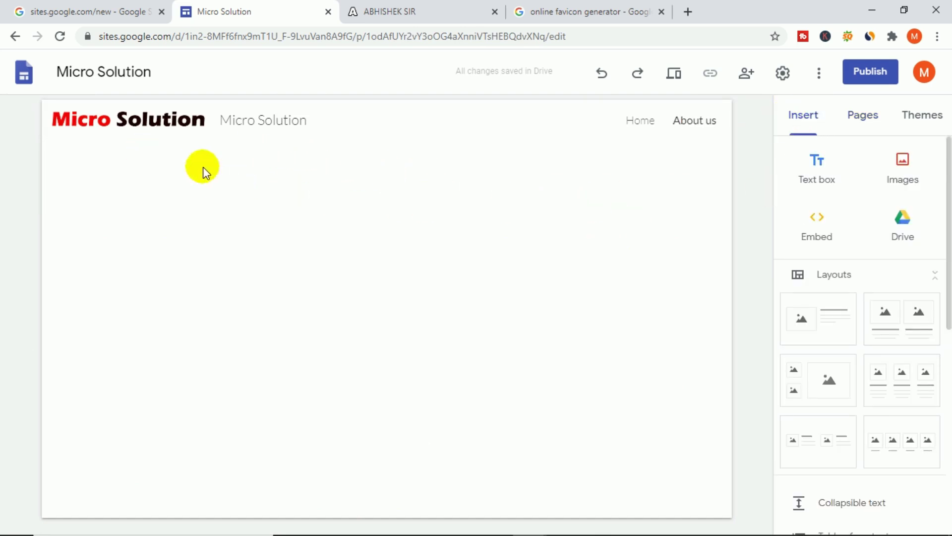
left_click(822, 176)
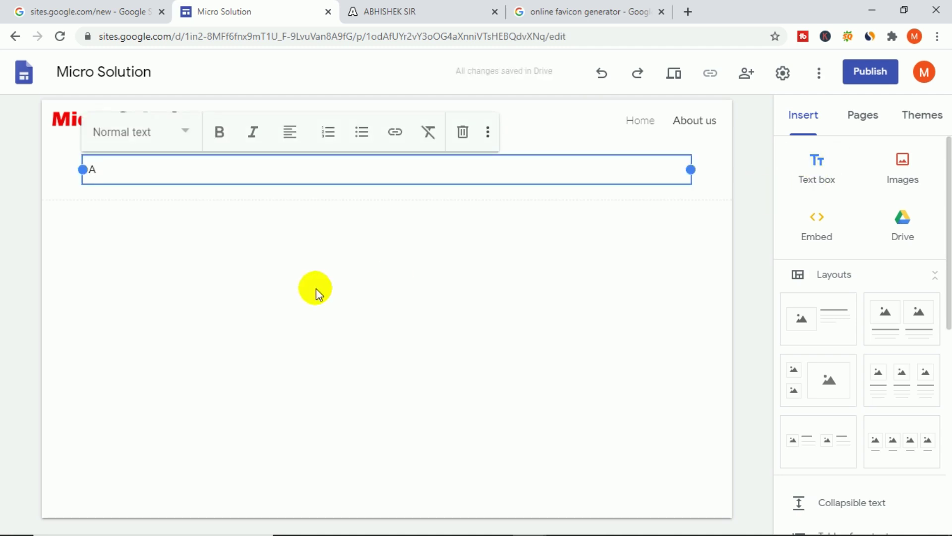
type("About us")
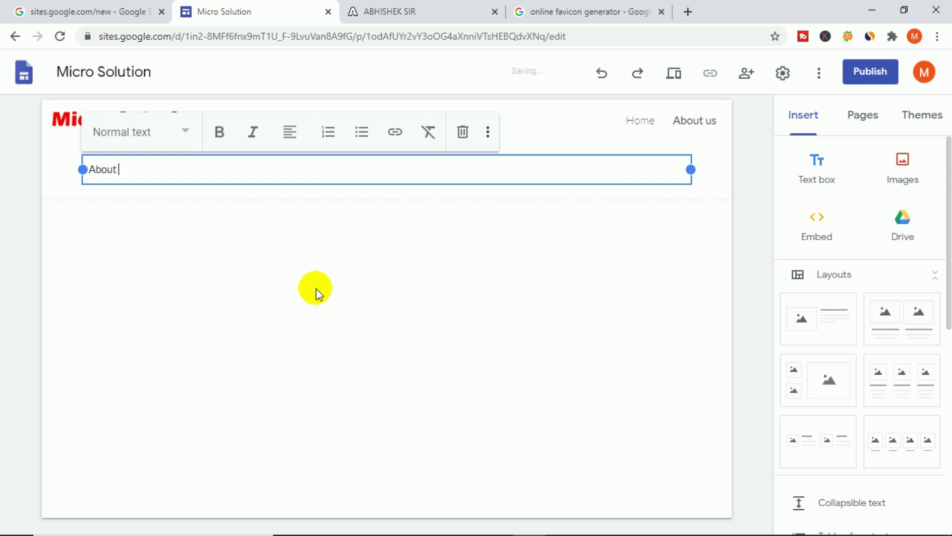
left_click(183, 131)
left_click(167, 174)
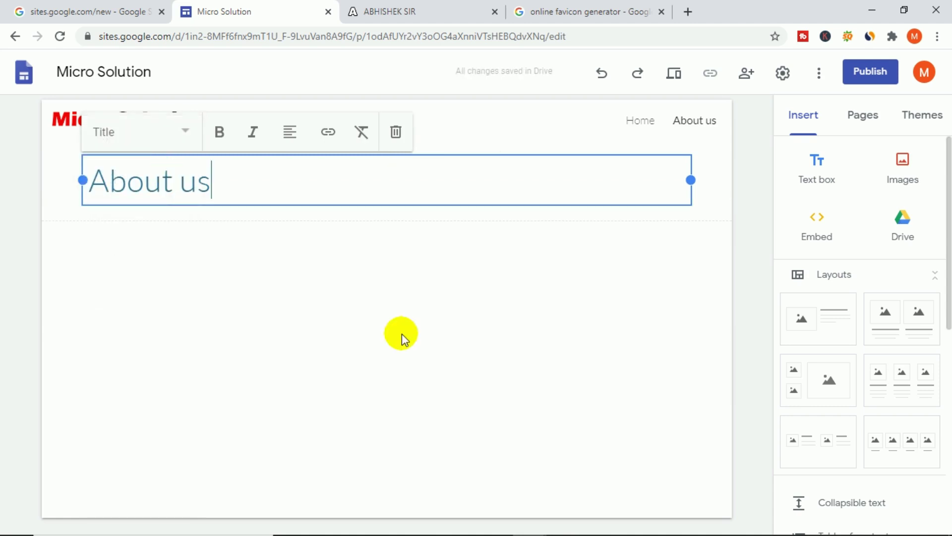
Step: Centre the "About us" title on the page
left_click(291, 146)
left_click(296, 144)
left_click(290, 136)
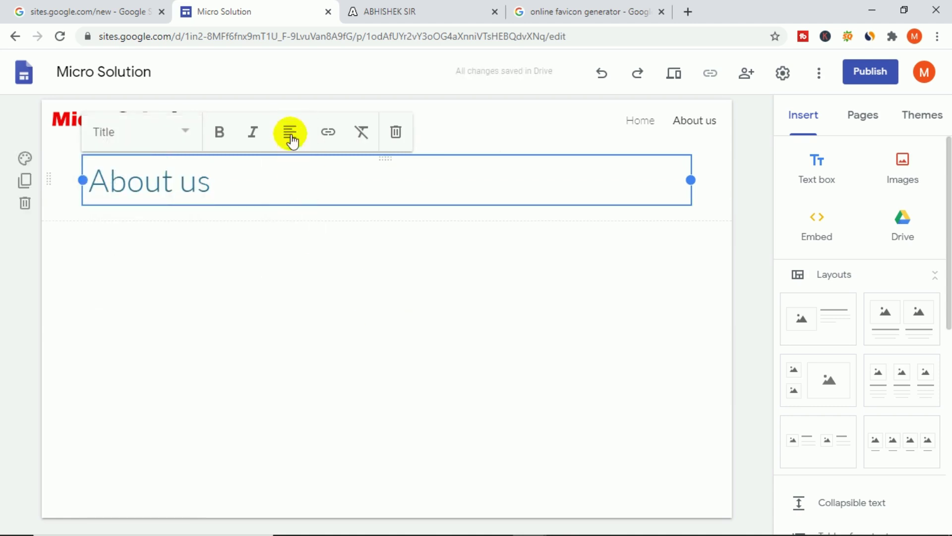
left_click(293, 179)
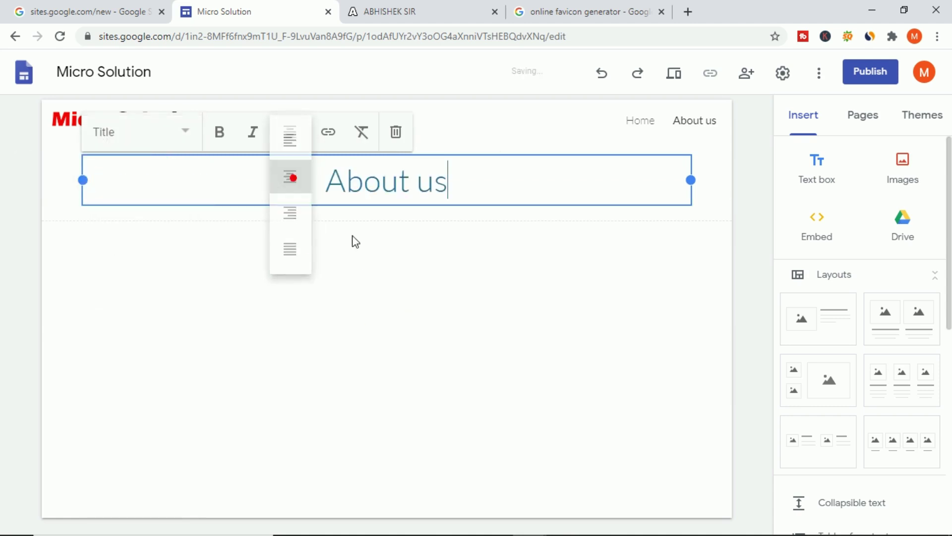
left_click(433, 272)
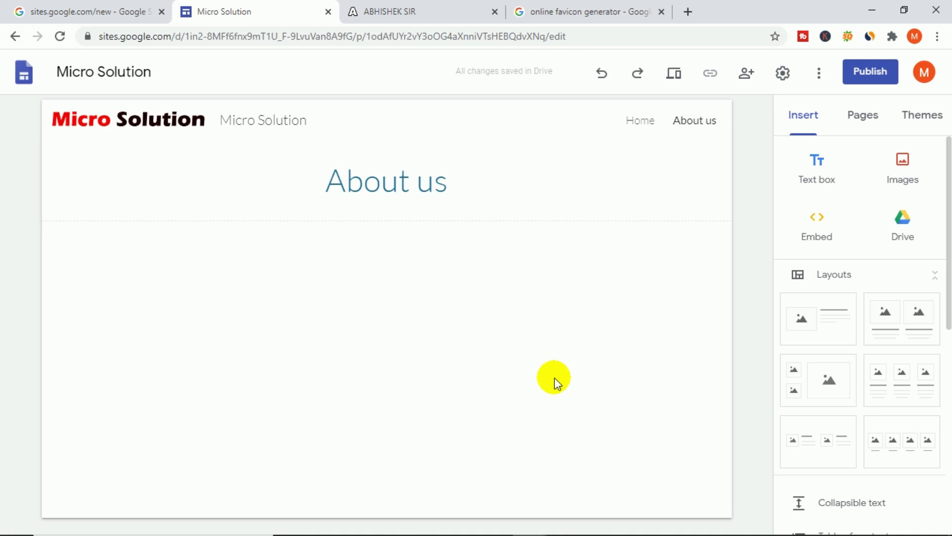
Step: Add a text box below the title with the institute's description, covering "About Micro Solution Institute" and "Our key points for students"
left_click(823, 170)
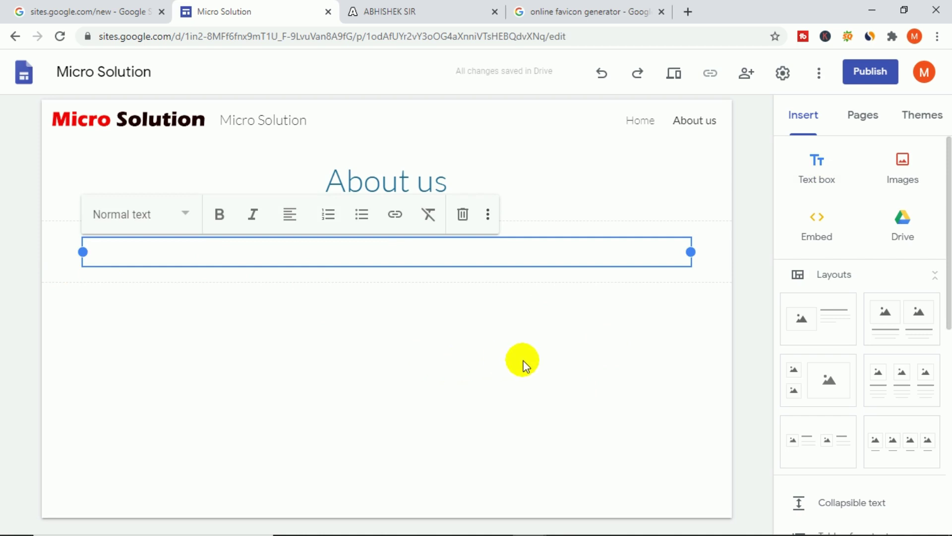
type("About Micro Solution Institute Who has completed training from our institute now they are doing great not only in India but also abroad. We have many more things when you come you feel it because I always Believe in if you can dream it you can make it so be part of smart people. Our key points for students After completing their school education when some students get admission either in professional study or technical college they find all the class are going in English language so many student especially Hindi medium students face very difficult condition and there is no one who can guide them. So in order to solve this problem Micro Solution institute gives you an opportunity to learn English without learning more rules English grammar. Micro Solution institute has a scientific method to teach English language where you can learn English in simple way. To join our special skill English spoken batch.")
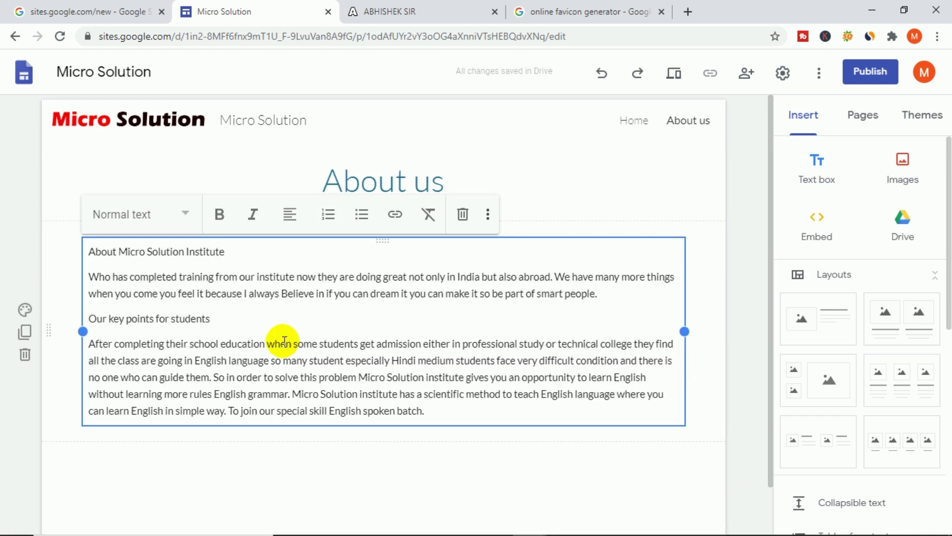
Step: Make the lines "About Micro Solution Institute" and "Our key points for students" bold in the description
triple_click(87, 249)
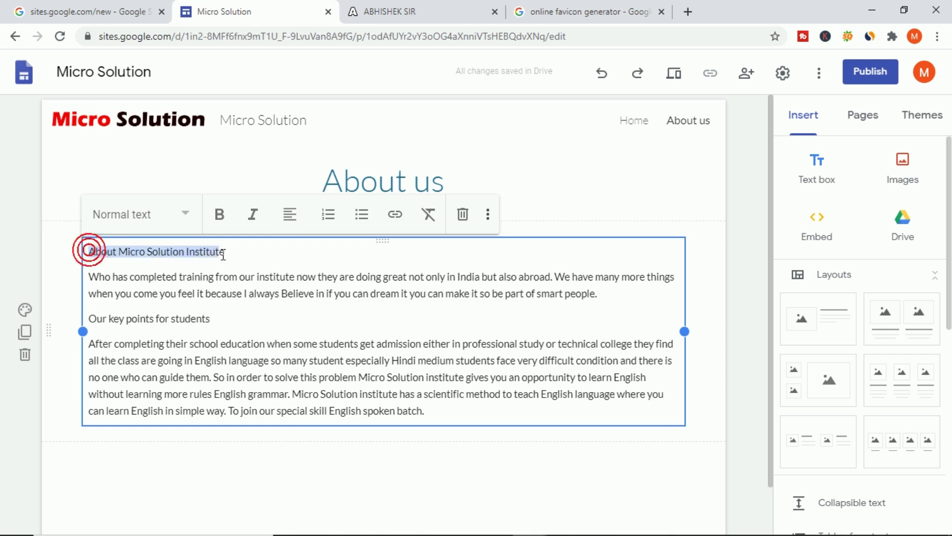
left_click(217, 224)
left_click_drag(88, 318, 219, 322)
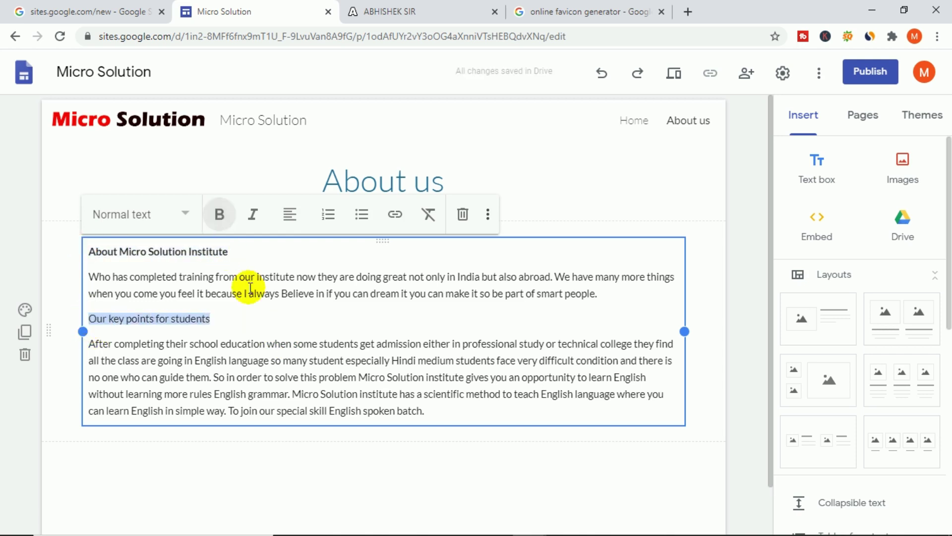
left_click(217, 214)
left_click(272, 340)
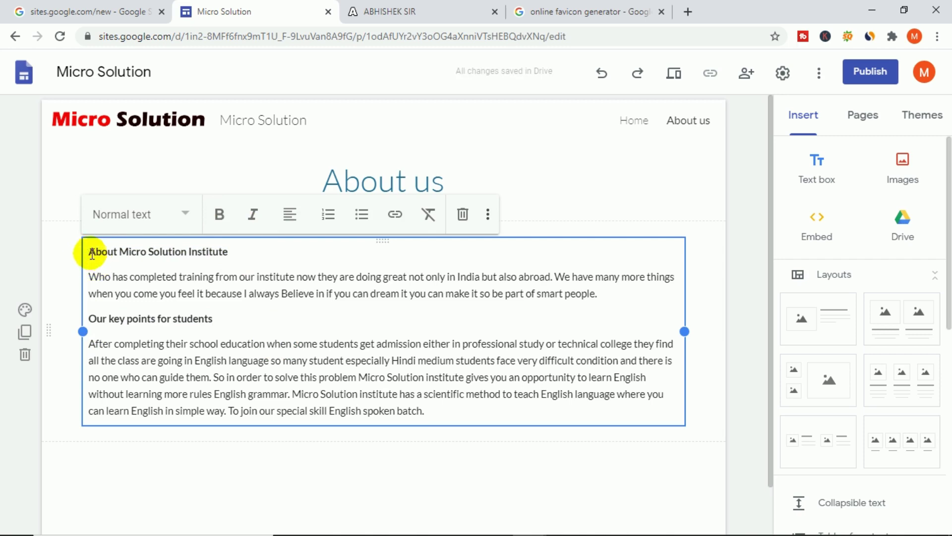
Step: Apply the Heading style to the entire institute description on the About us page
left_click_drag(89, 249, 425, 411)
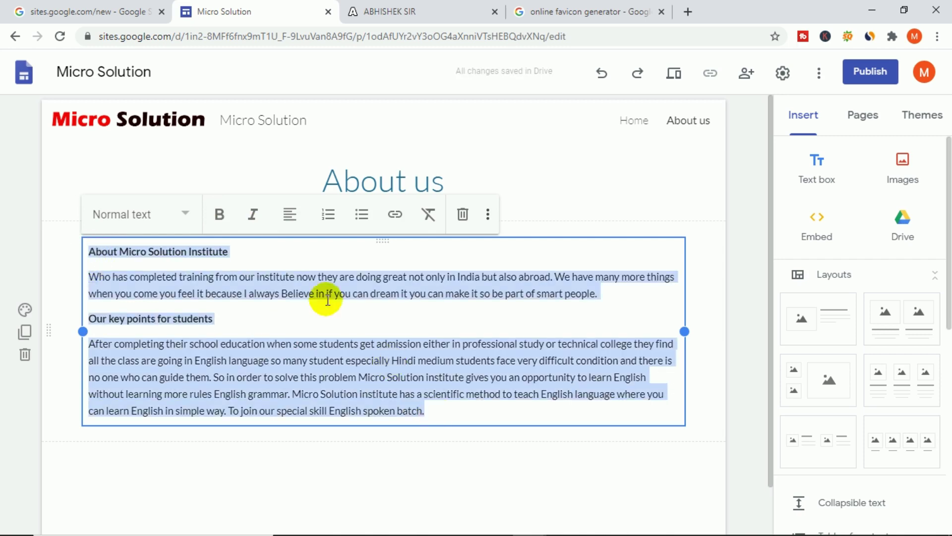
left_click(177, 213)
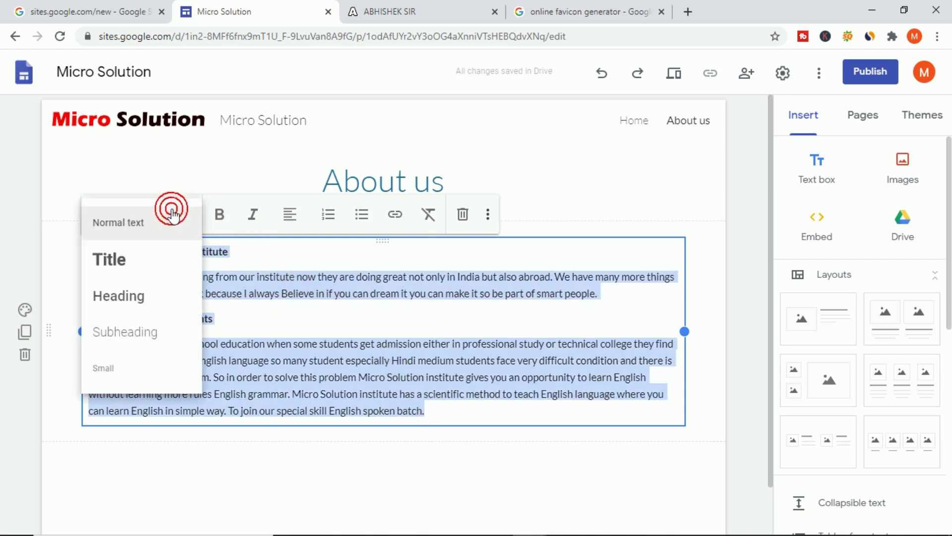
left_click(145, 298)
left_click(439, 374)
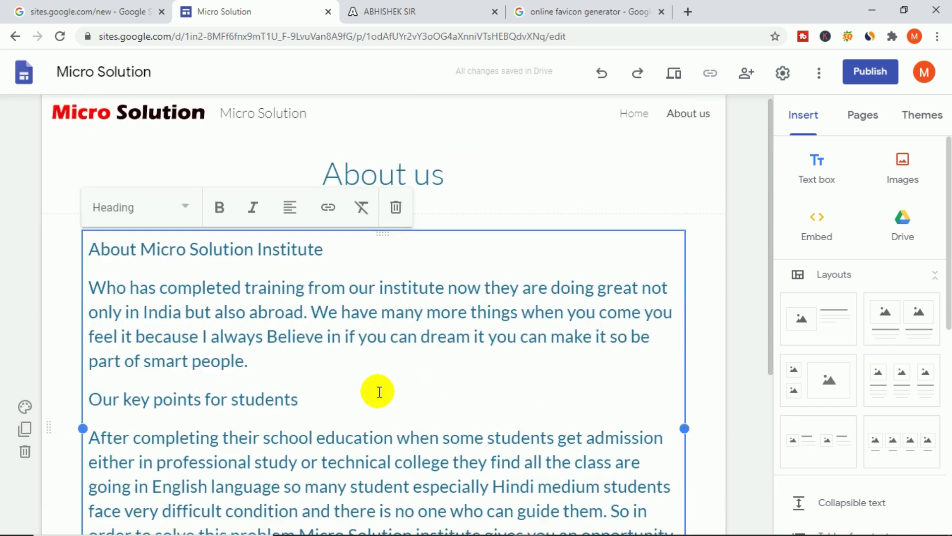
Step: Bold the heading-styled lines "Our key points for students" and "About Micro Solution Institute"
left_click_drag(323, 399, 87, 399)
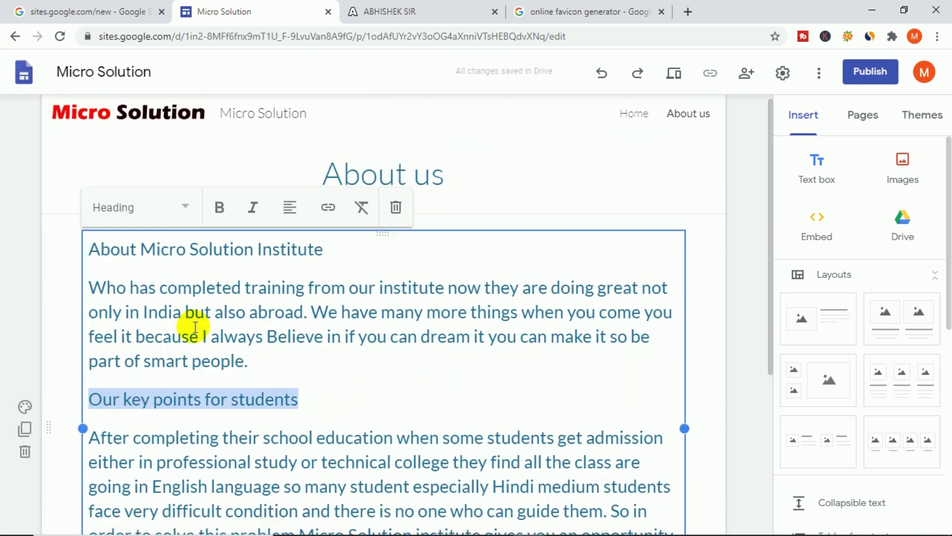
left_click(219, 208)
left_click_drag(344, 253, 89, 249)
left_click(218, 207)
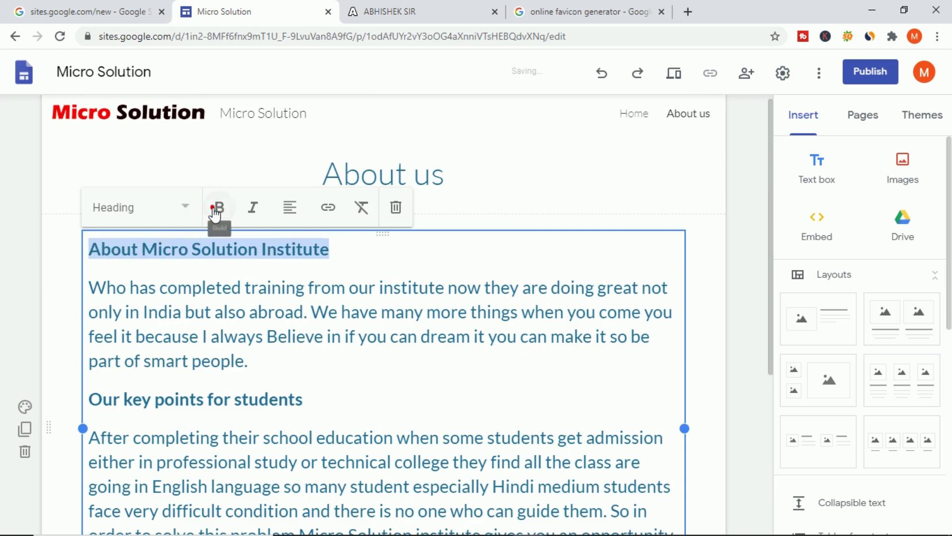
left_click(401, 377)
Step: Look over the formatted About us page, from its title to the end of the description
scroll(400, 394, "down", 5)
scroll(377, 427, "up", 4)
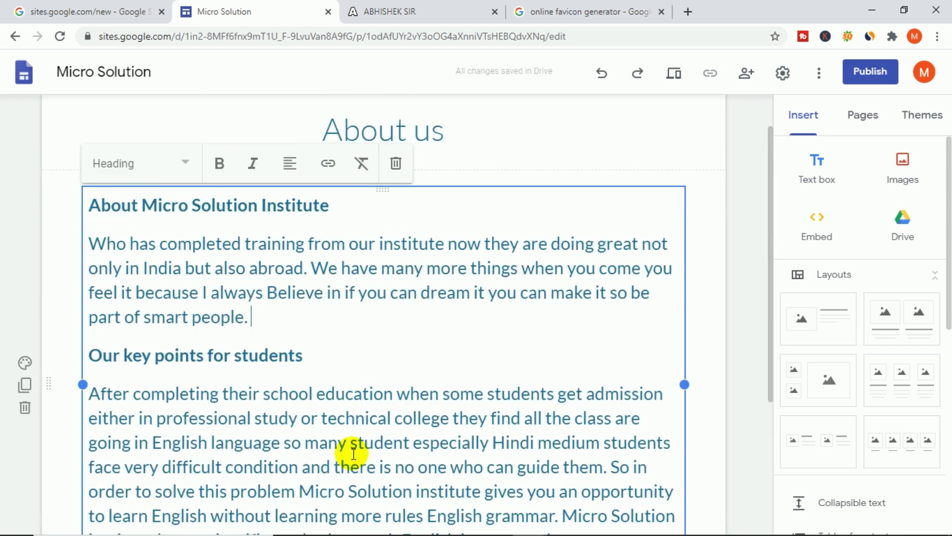
scroll(353, 454, "down", 4)
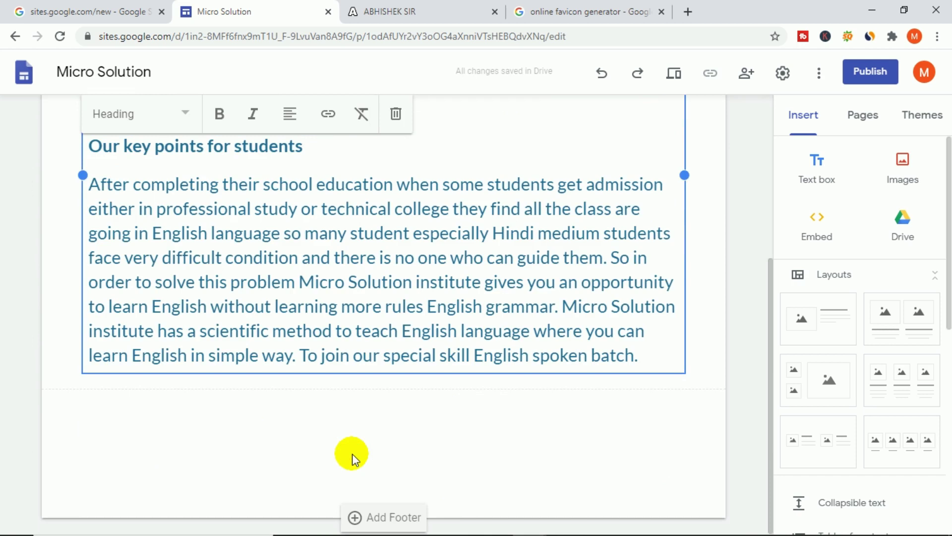
scroll(352, 453, "up", 5)
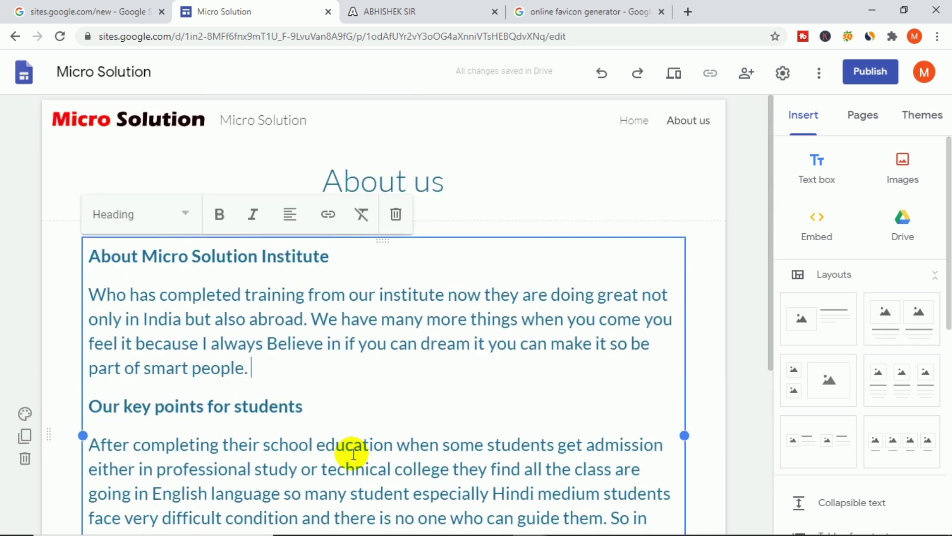
left_click(476, 426)
left_click(465, 194)
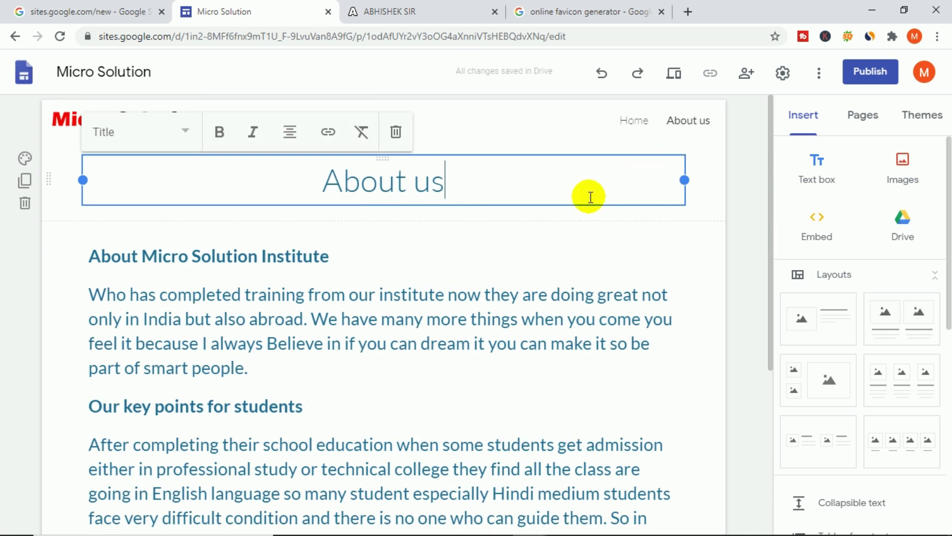
left_click(562, 373)
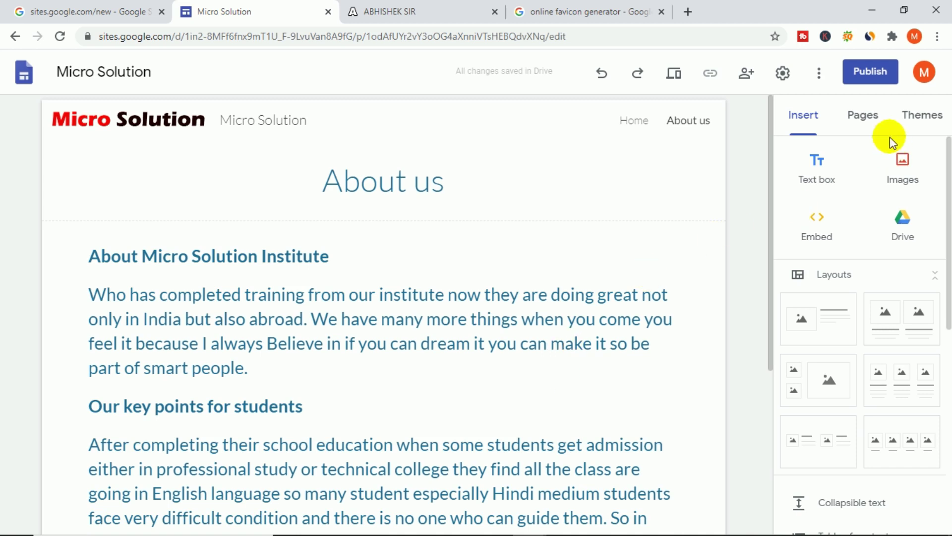
Step: Duplicate the About us page and name the copy "Contact us"
left_click(872, 121)
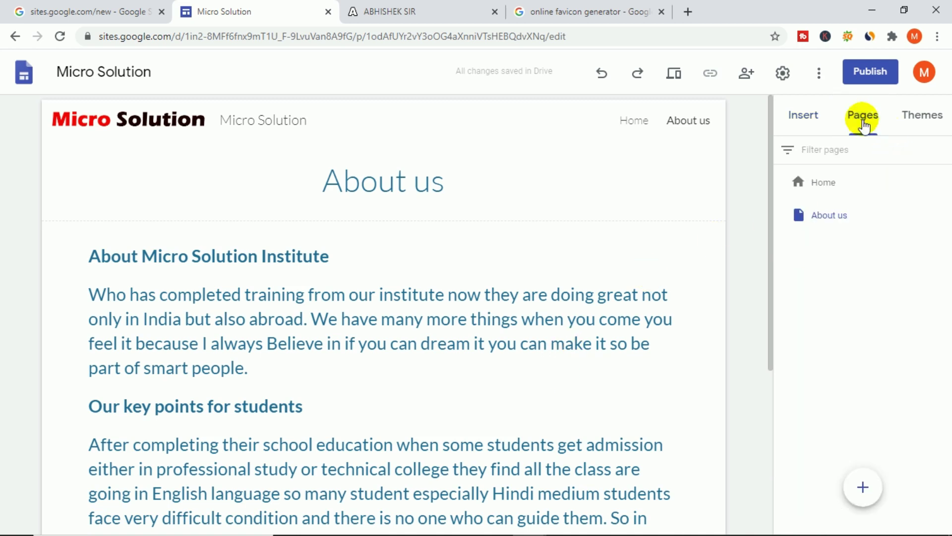
mouse_move(850, 228)
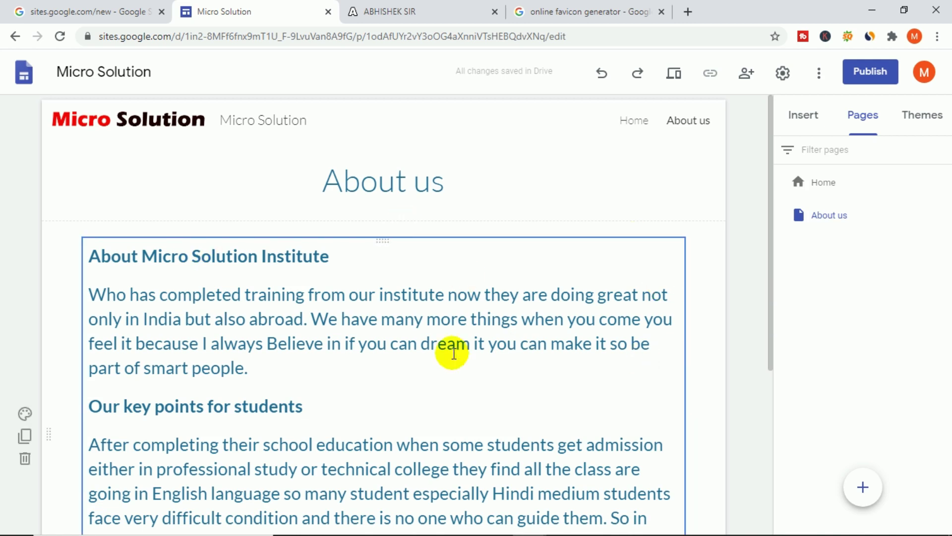
mouse_move(868, 489)
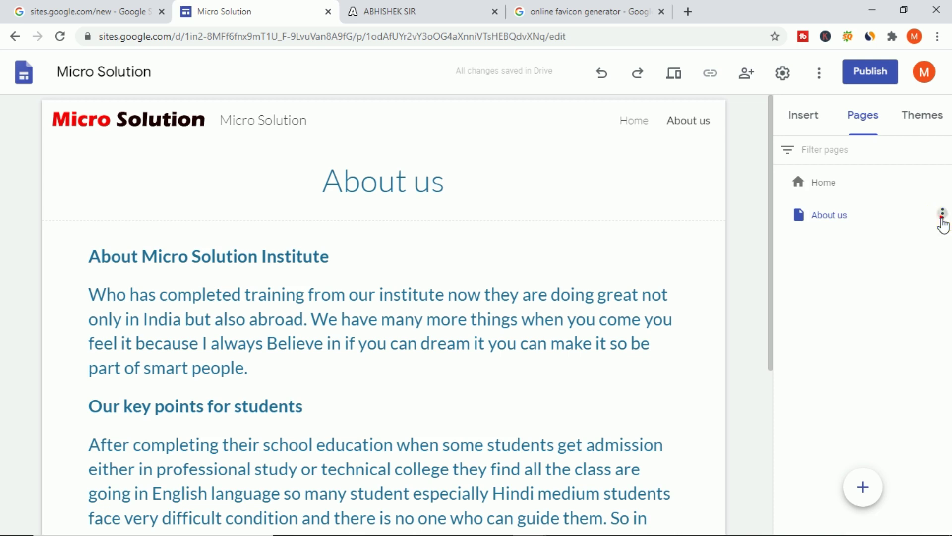
left_click(942, 216)
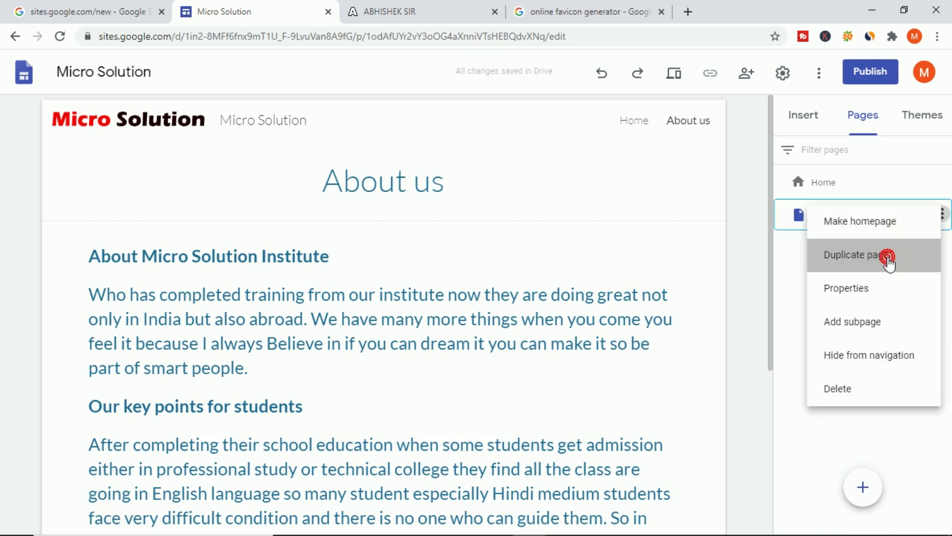
left_click(888, 258)
triple_click(682, 285)
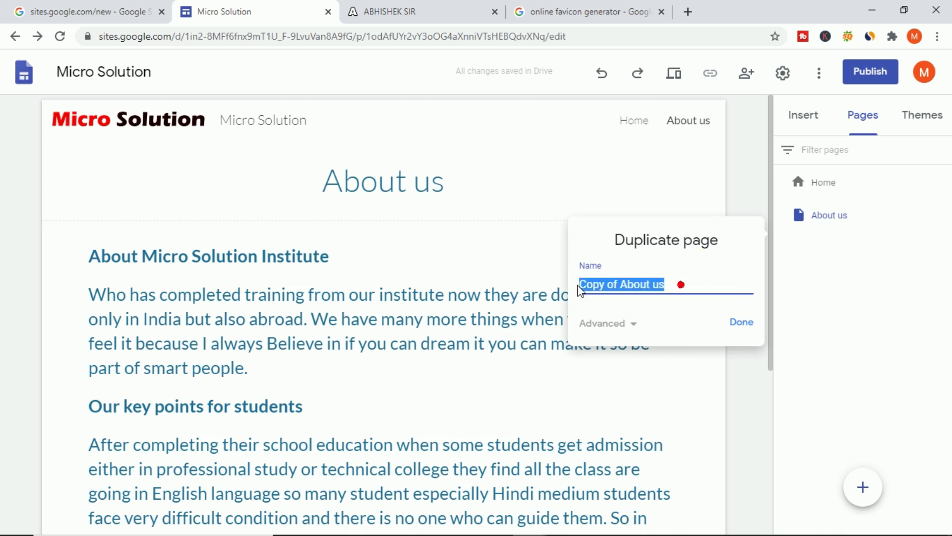
type("C")
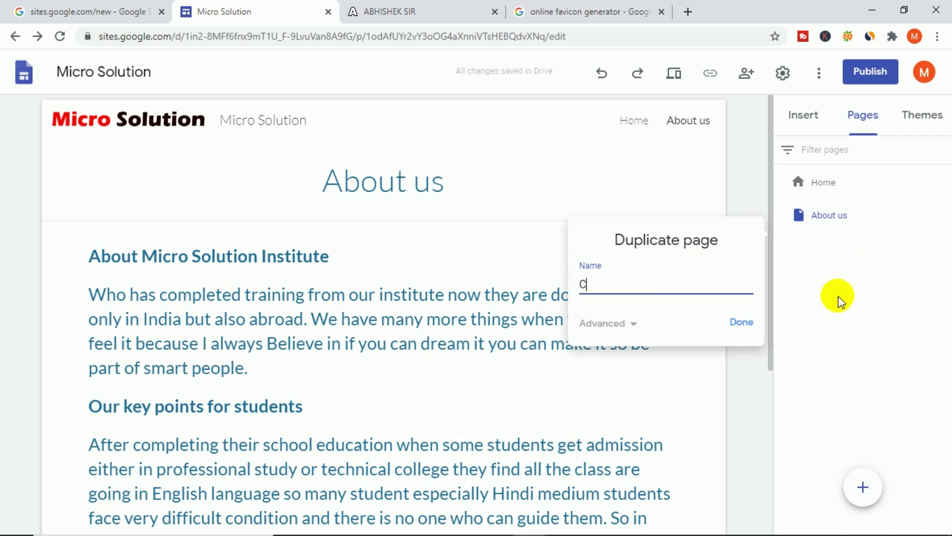
type("ontact us")
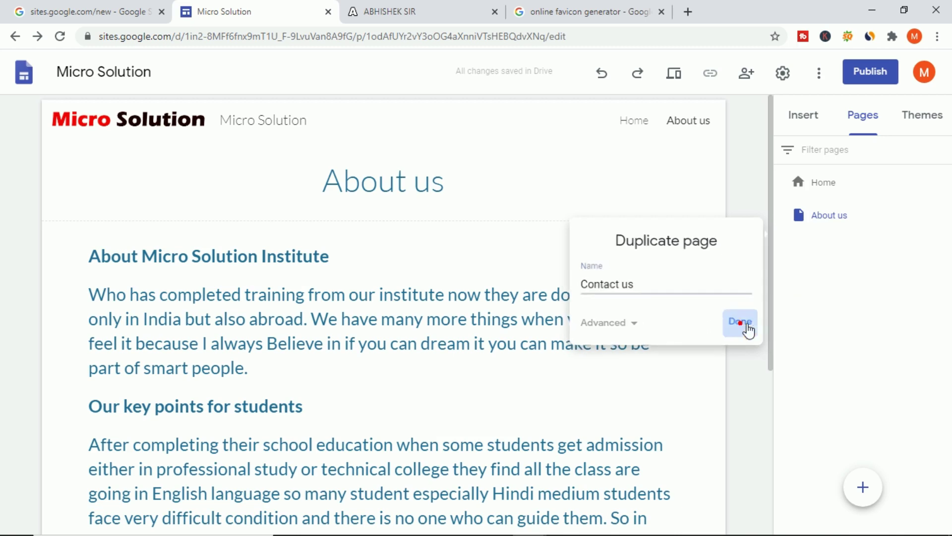
left_click(744, 325)
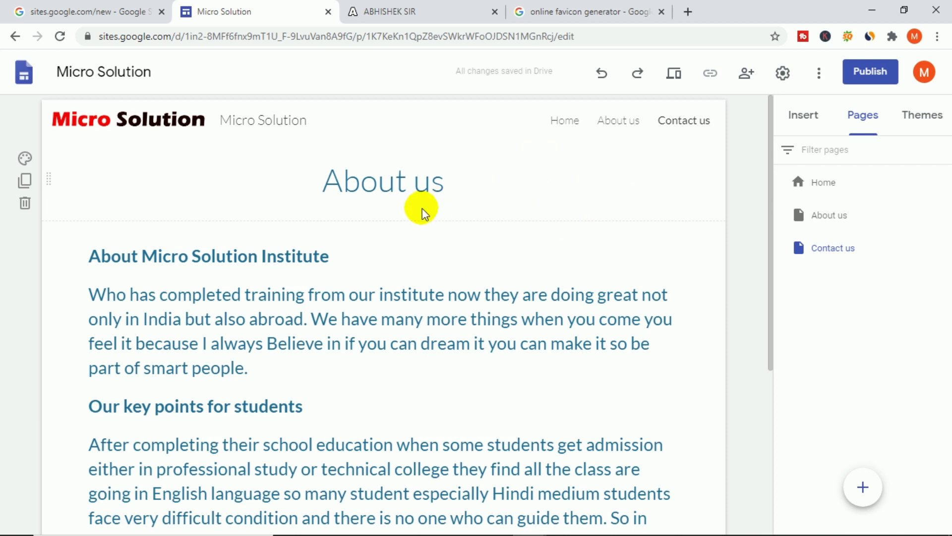
Step: Change the title text on the Contact us page to "Contact us"
left_click_drag(443, 186, 313, 187)
type("Co")
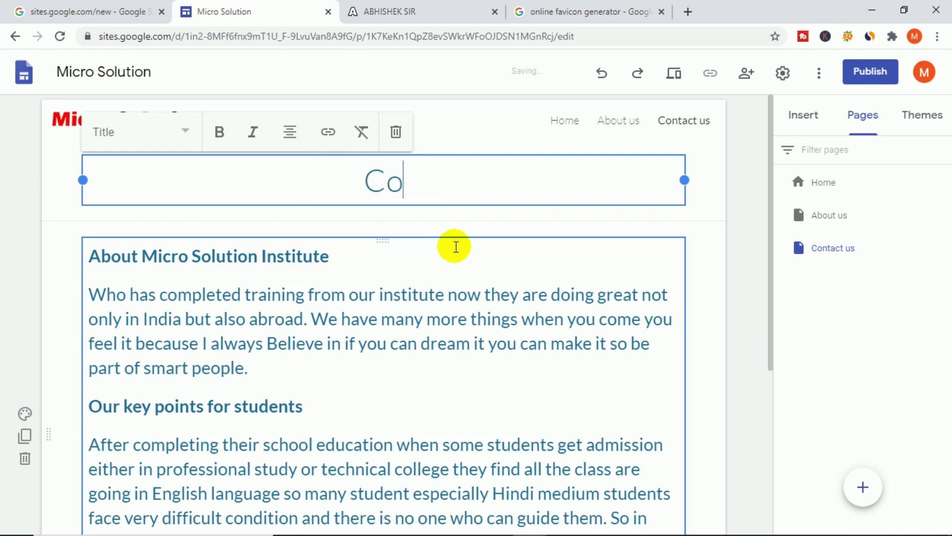
type("ntact us")
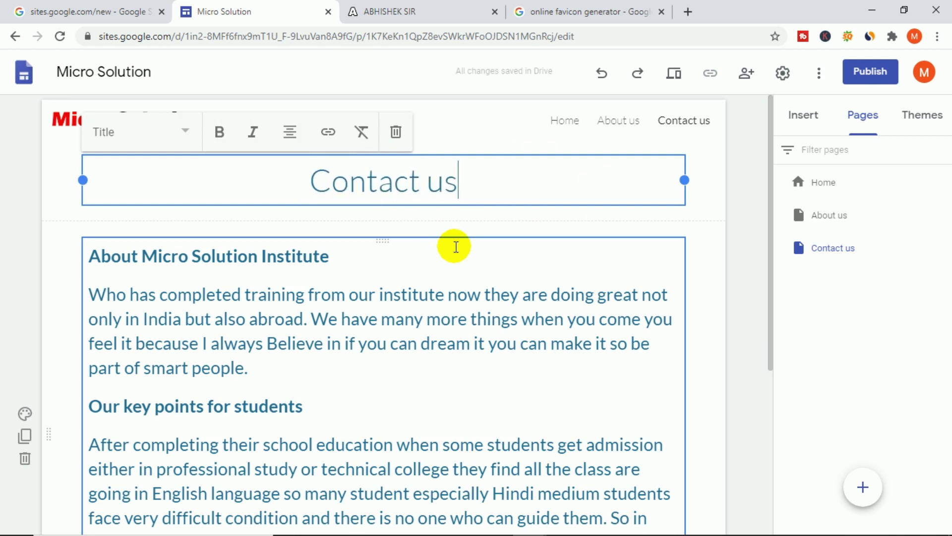
Step: Delete all of the institute description text copied onto the Contact us page
left_click(416, 293)
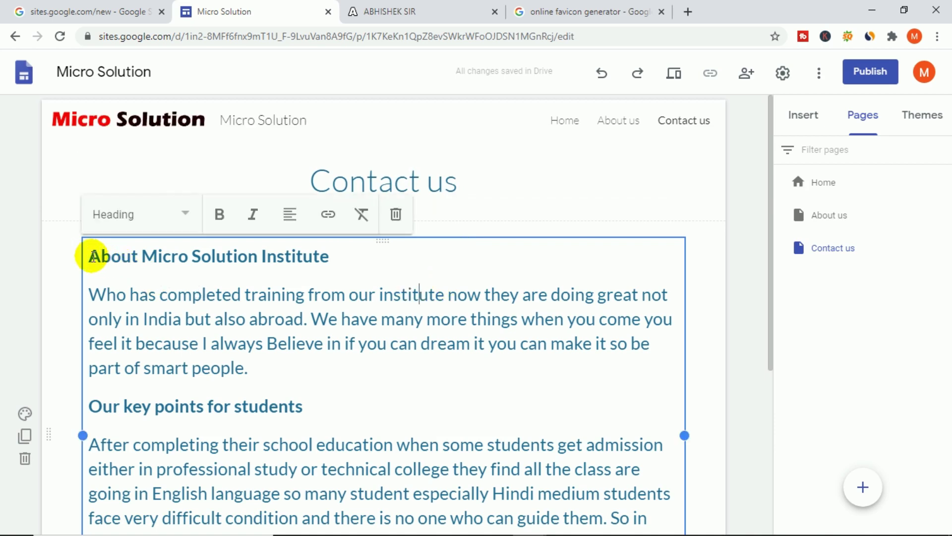
left_click_drag(89, 254, 672, 388)
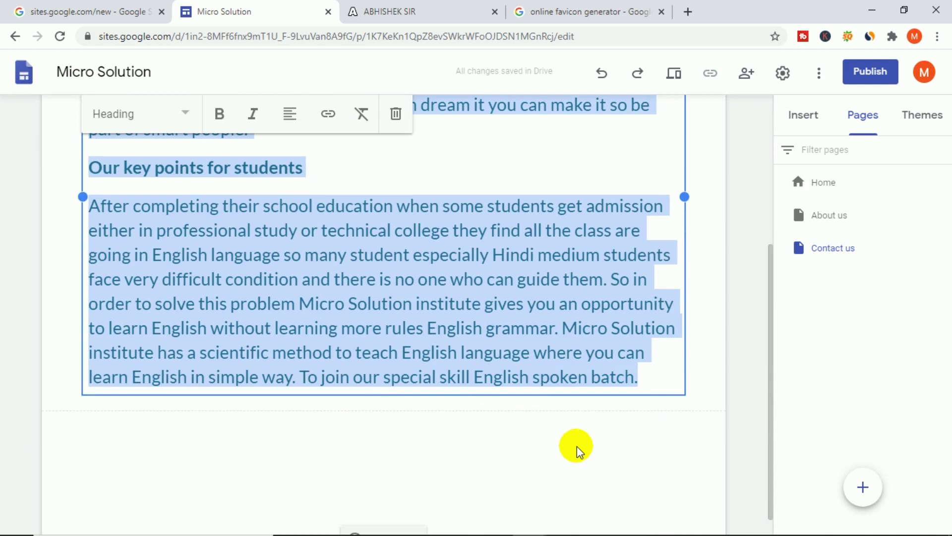
key("BackSpace")
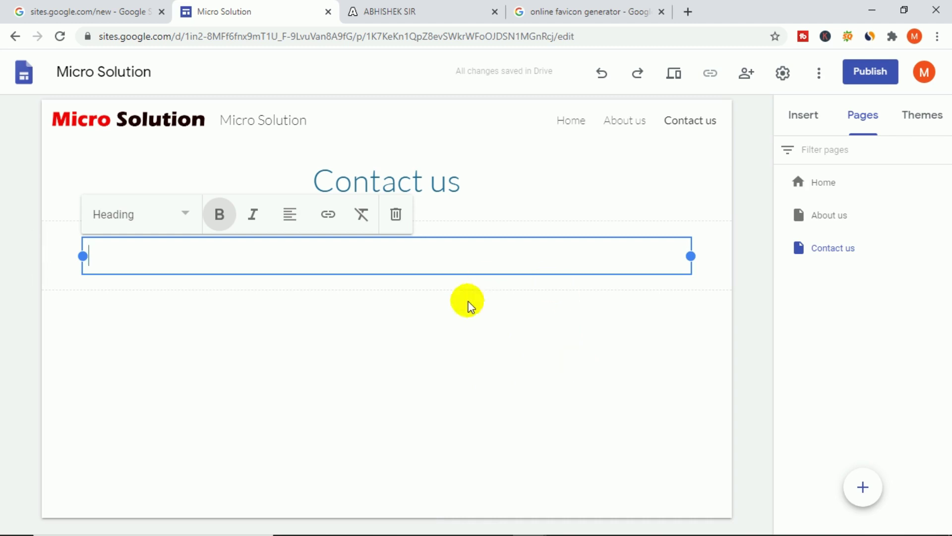
Step: Find Forms among the insertable elements for the Contact us page and open it
left_click(808, 126)
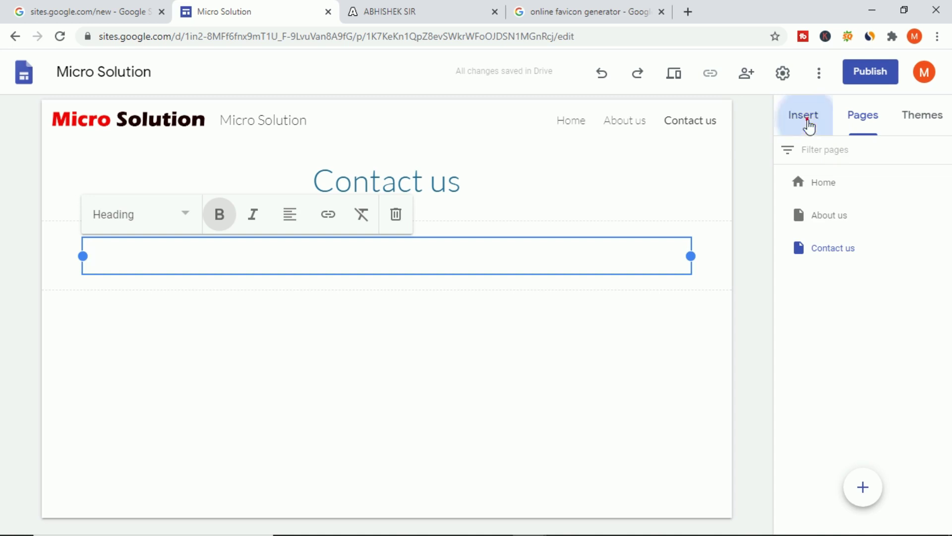
scroll(933, 359, "down", 4)
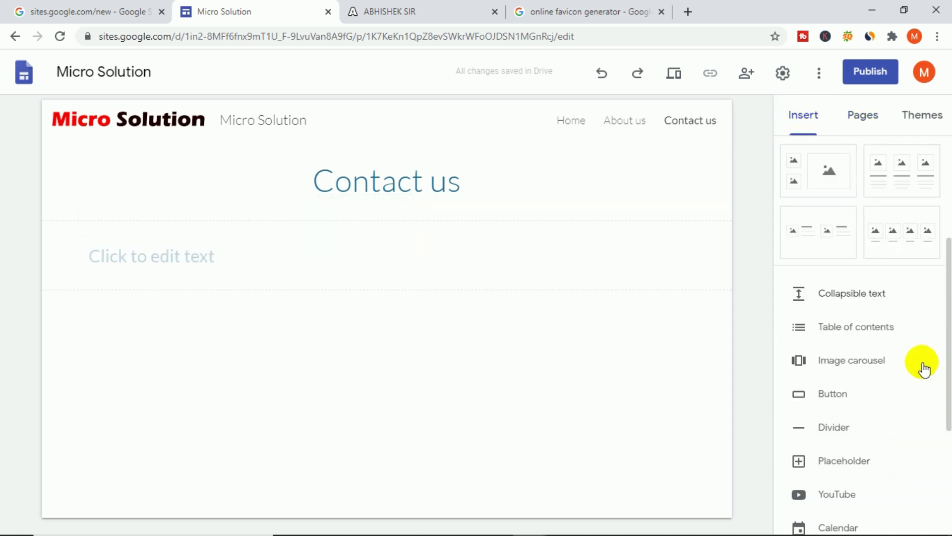
scroll(900, 371, "down", 3)
scroll(898, 376, "down", 2)
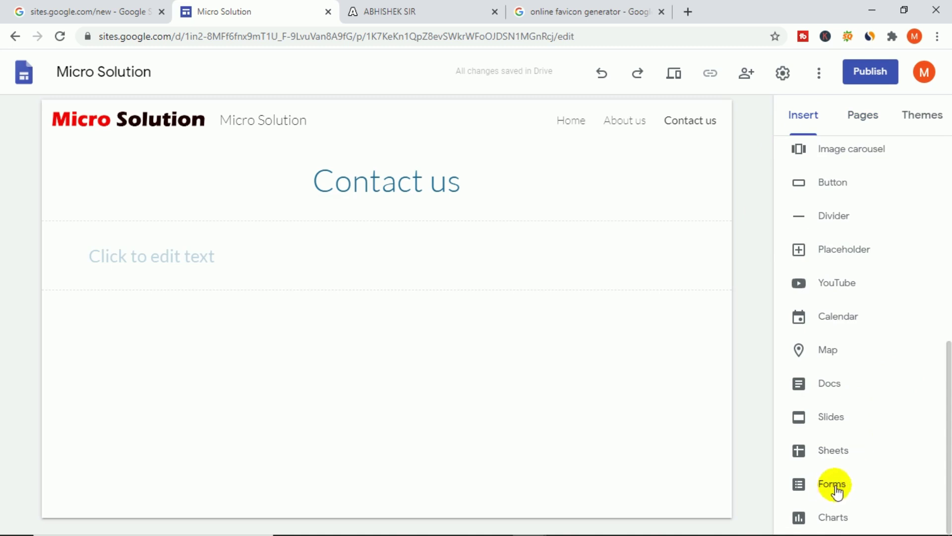
left_click_drag(785, 470, 855, 497)
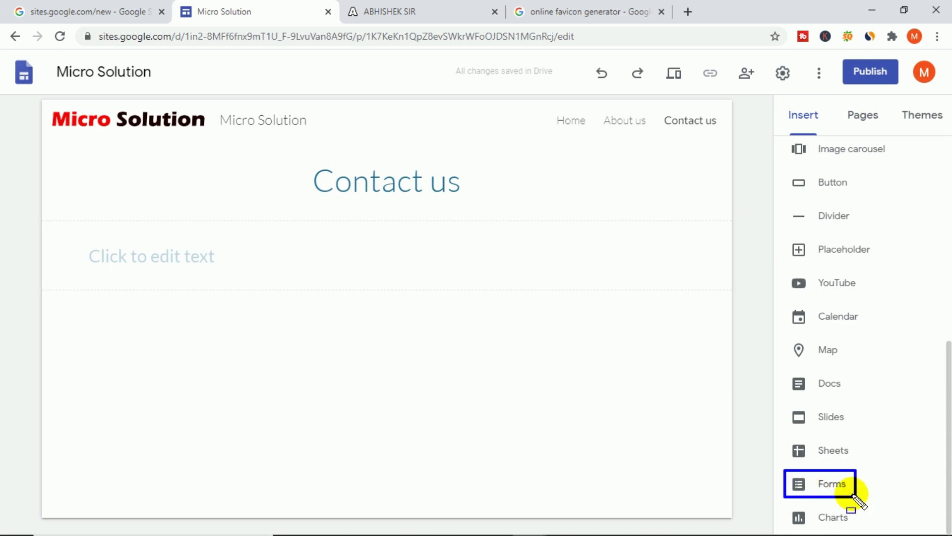
key("Escape")
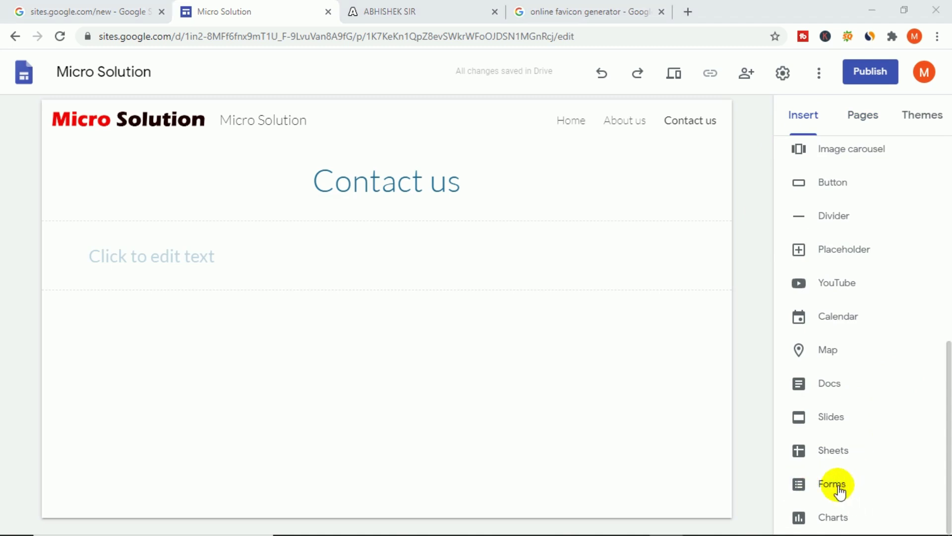
left_click(840, 489)
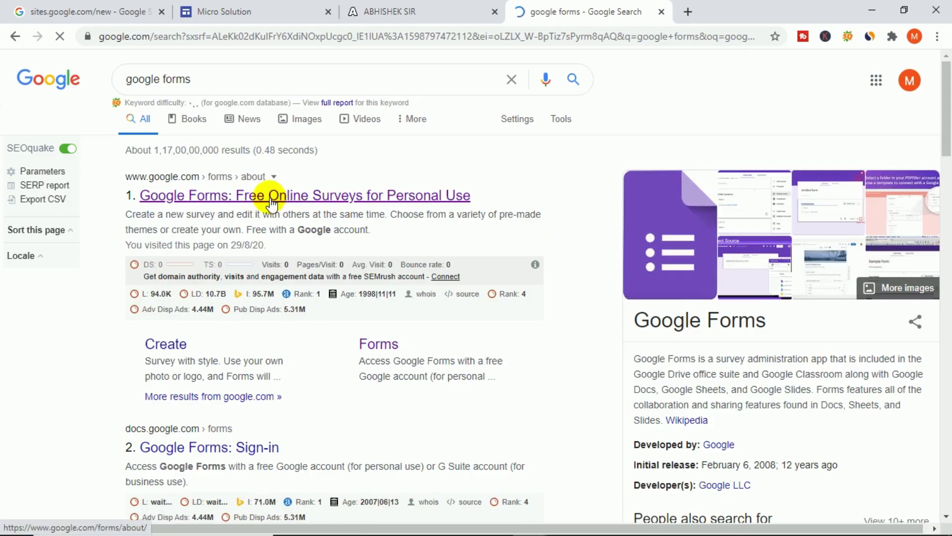
Step: Open the Google Forms site from the "google forms" search results and go to the personal version of Forms
middle_click(268, 198)
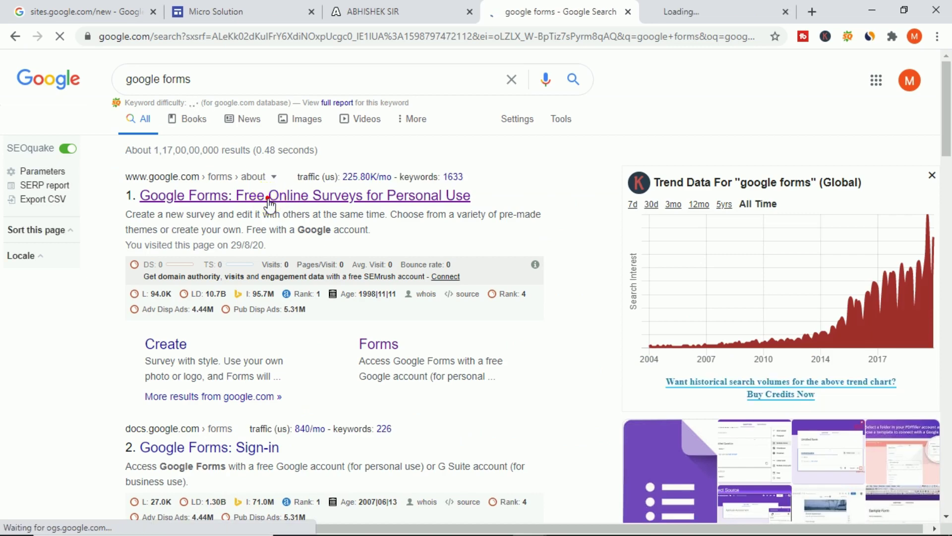
left_click(694, 11)
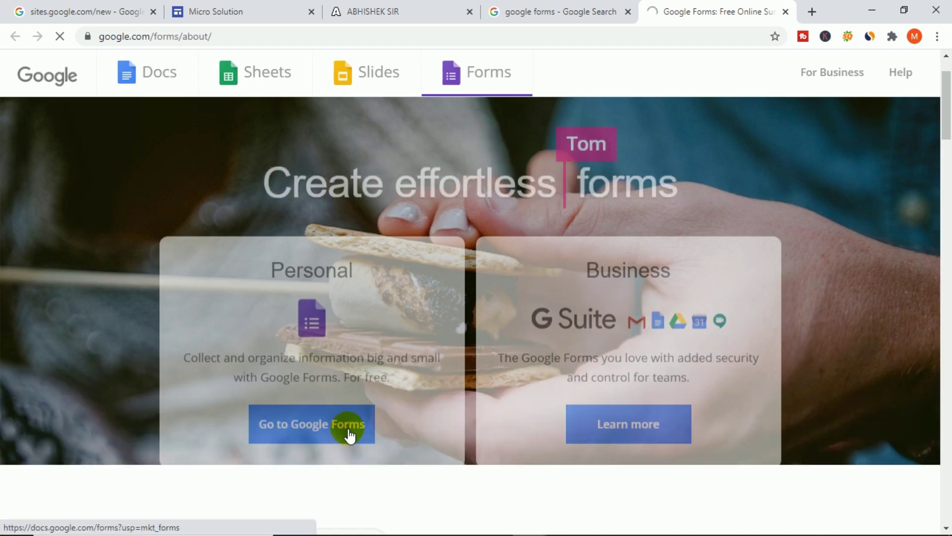
left_click(347, 430)
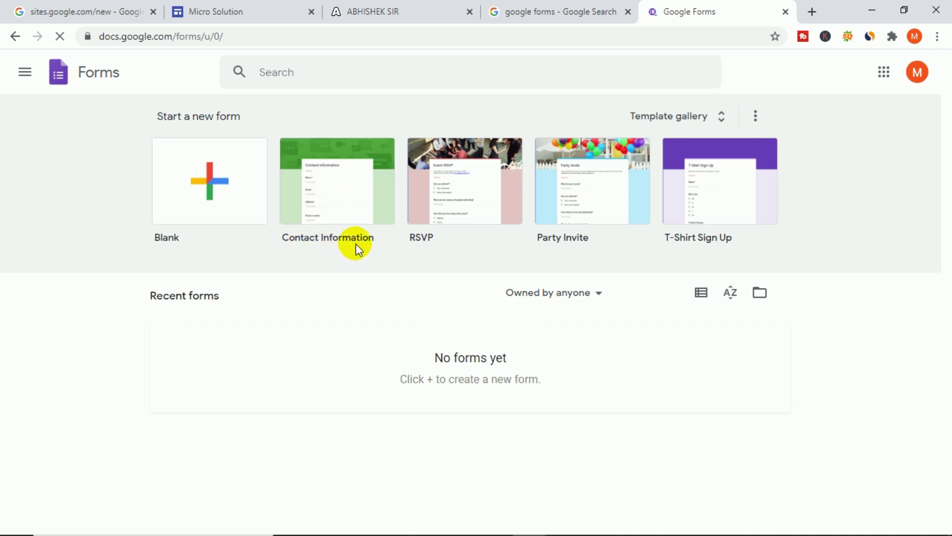
Step: Create a form from the Contact Information template, check its questions and dismiss the tip about reusing questions
left_click(361, 185)
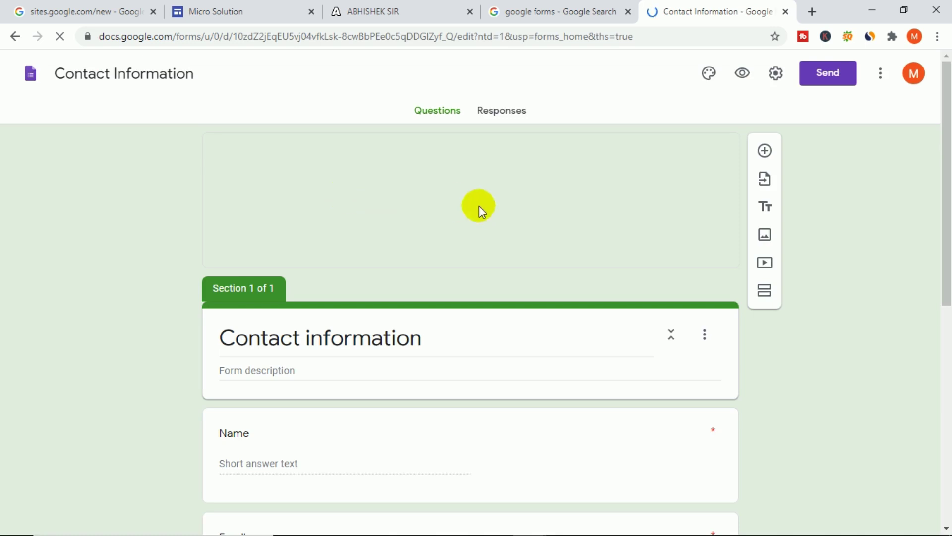
scroll(481, 208, "down", 5)
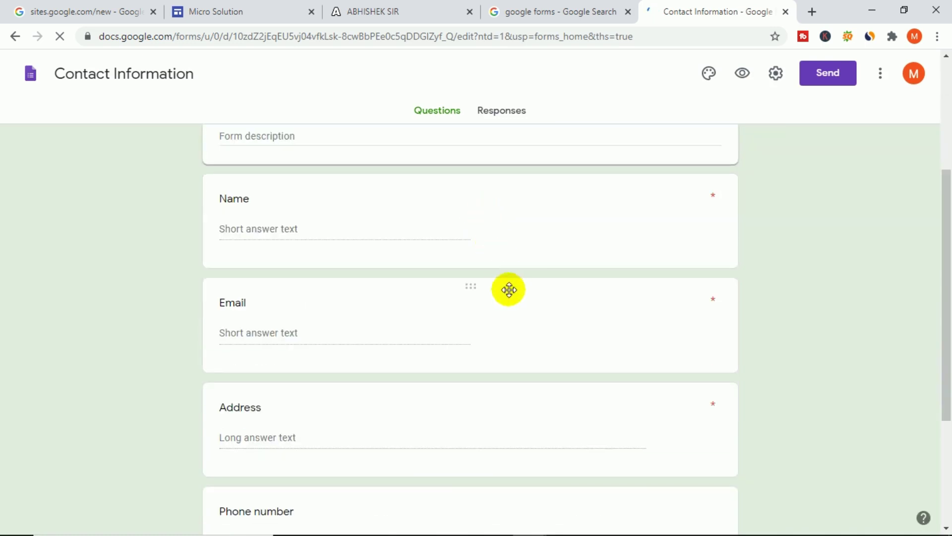
scroll(512, 293, "down", 4)
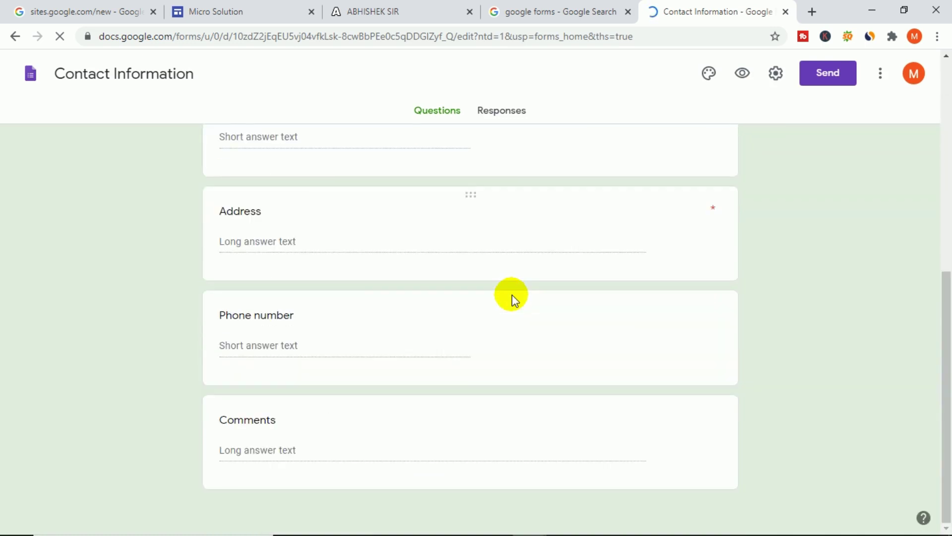
scroll(251, 306, "up", 6)
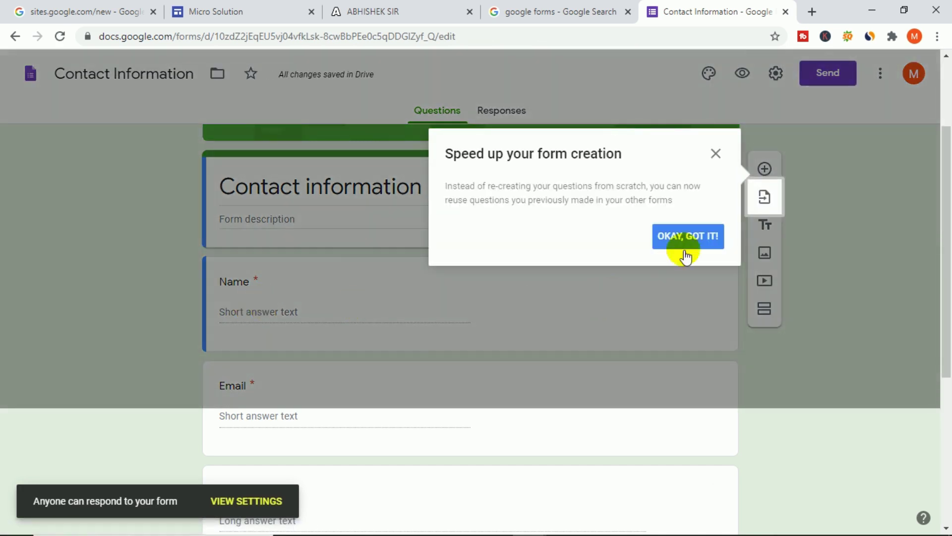
left_click(716, 153)
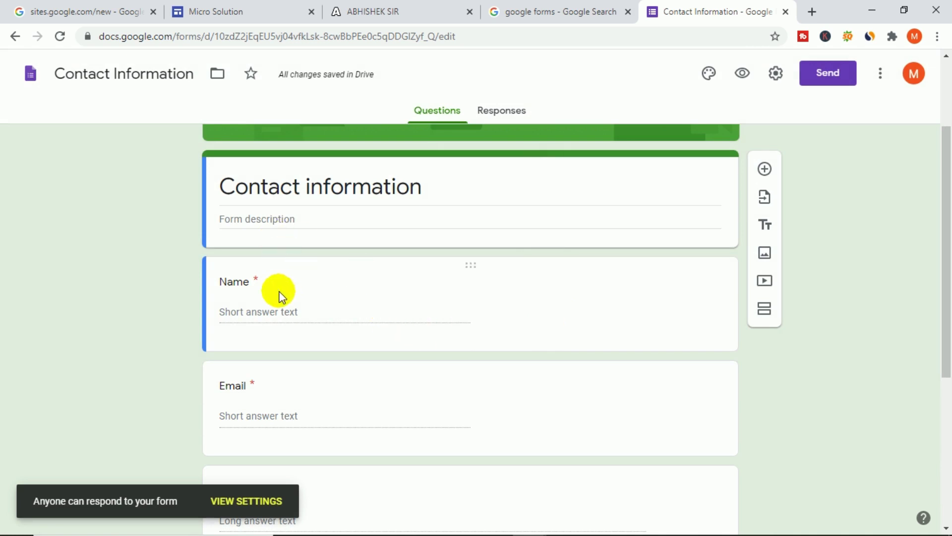
Step: Review the contact form's questions and delete the Address question
scroll(272, 334, "down", 1)
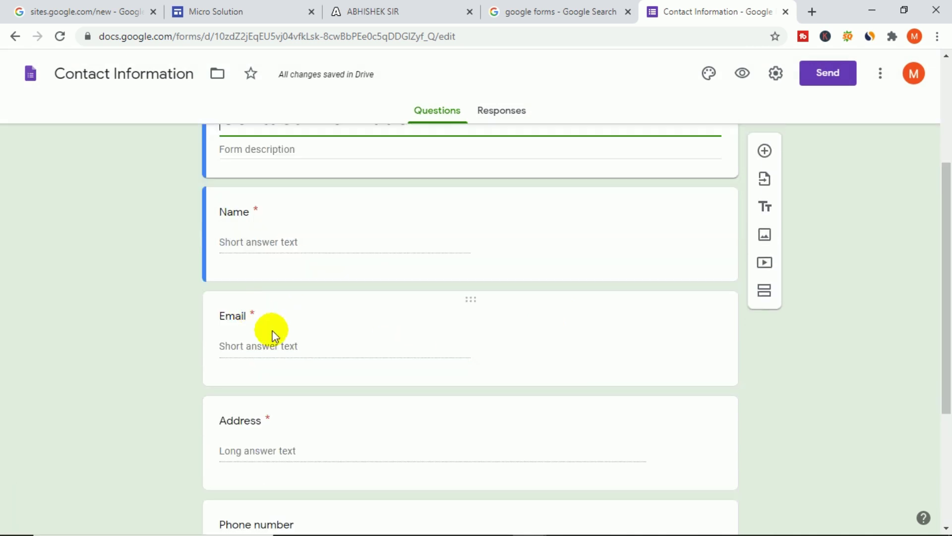
scroll(276, 336, "down", 1)
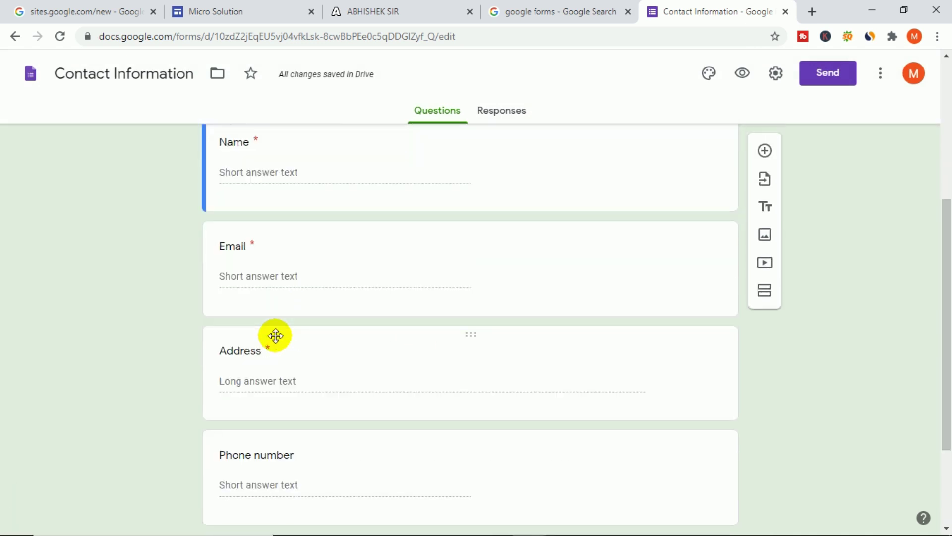
scroll(276, 336, "down", 1)
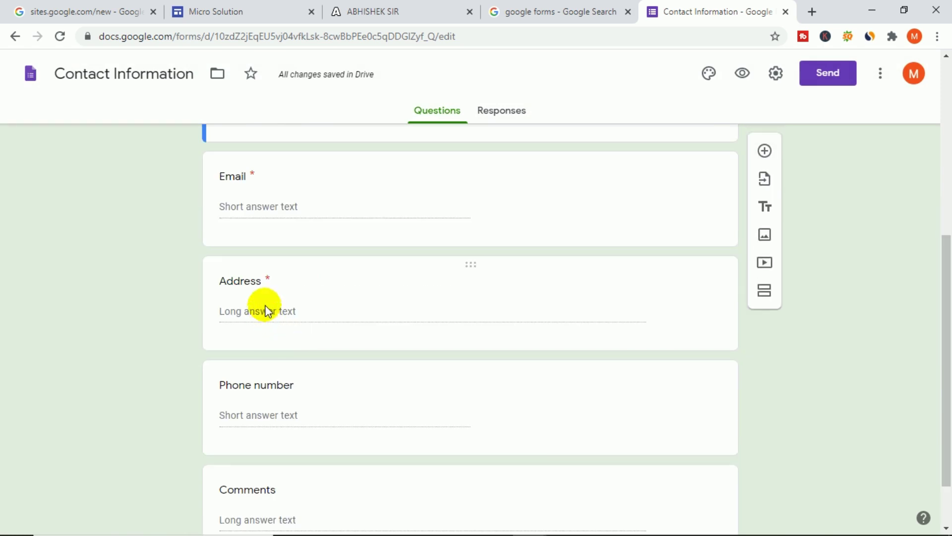
scroll(268, 311, "down", 1)
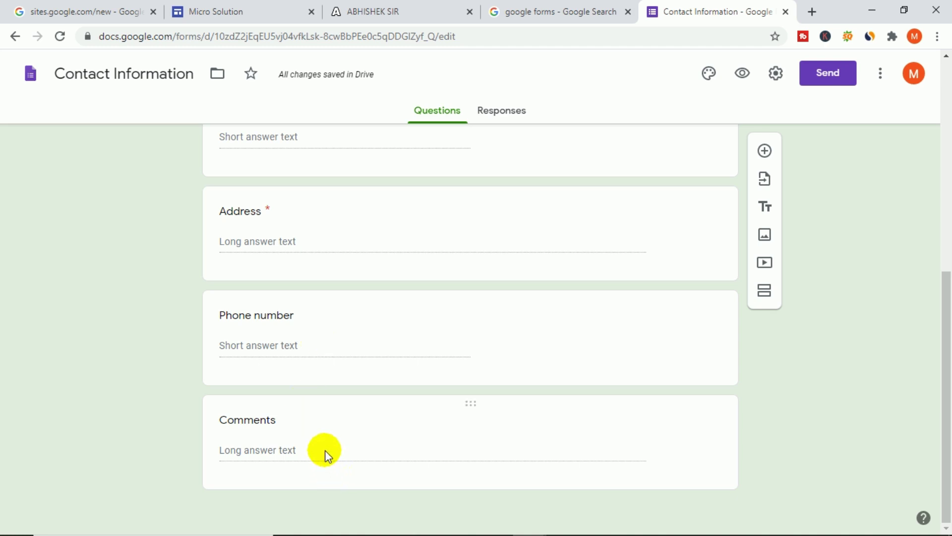
scroll(325, 450, "up", 3)
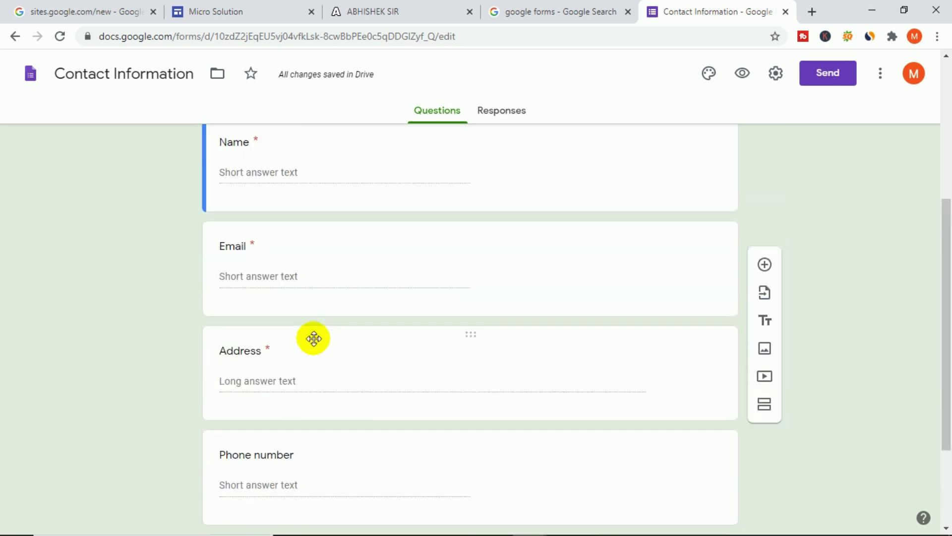
left_click(455, 379)
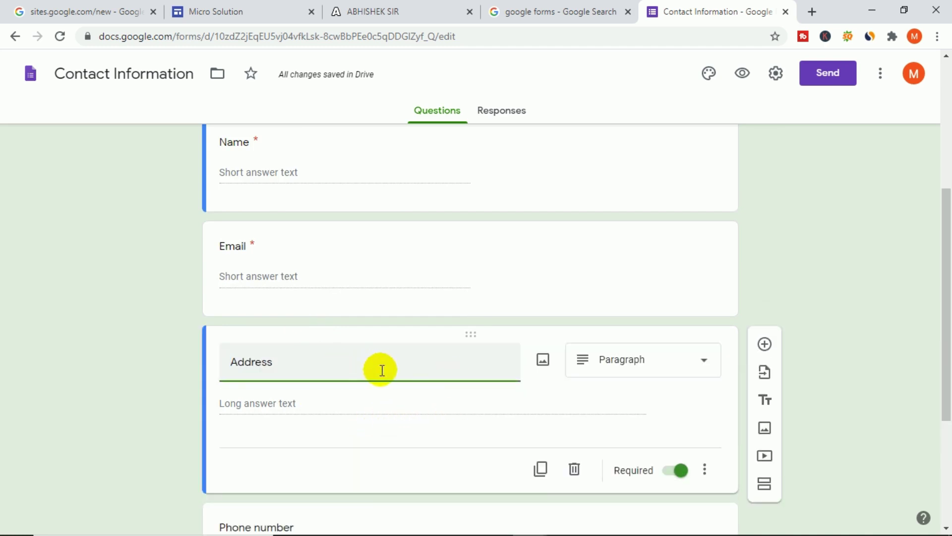
left_click(574, 470)
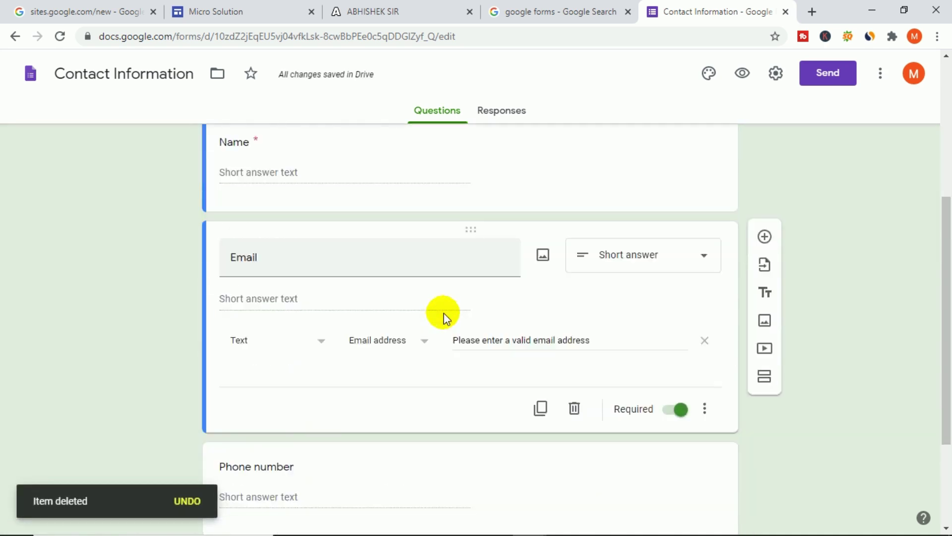
scroll(443, 312, "up", 8)
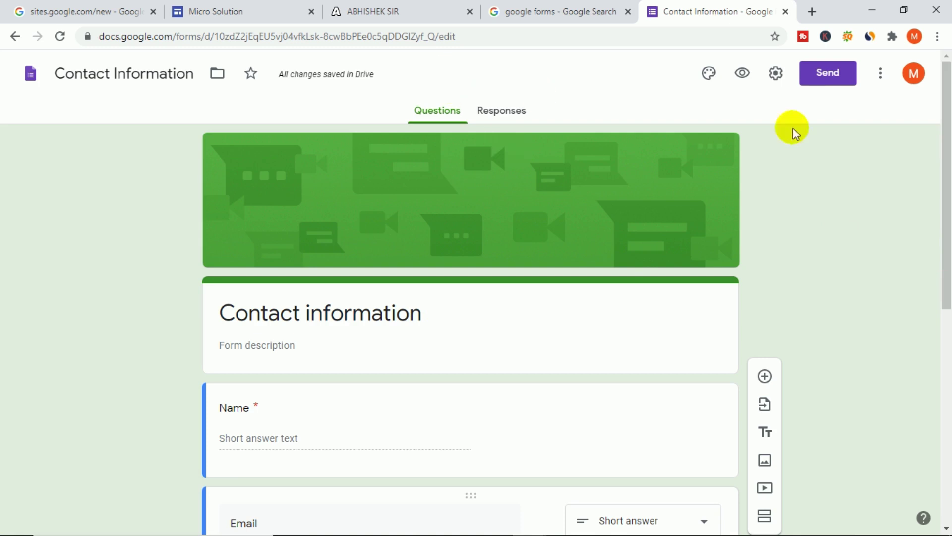
scroll(803, 217, "down", 8)
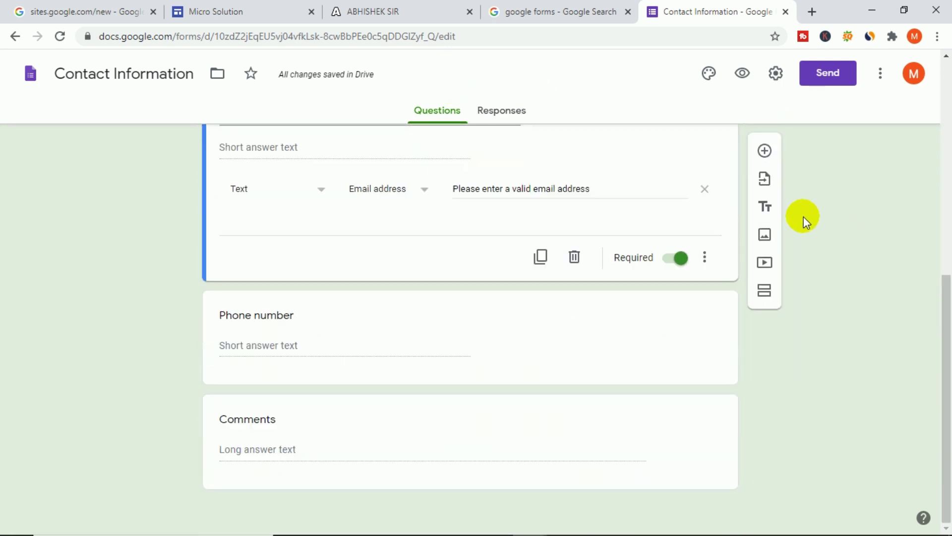
scroll(835, 288, "up", 7)
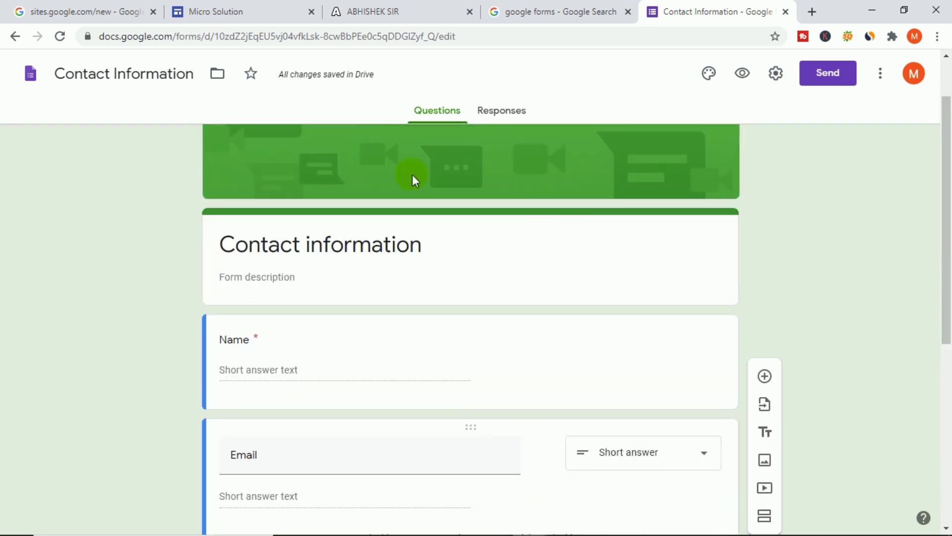
Step: Return to the Micro Solution site and insert the Contact Information form into the Contact us page
left_click(234, 11)
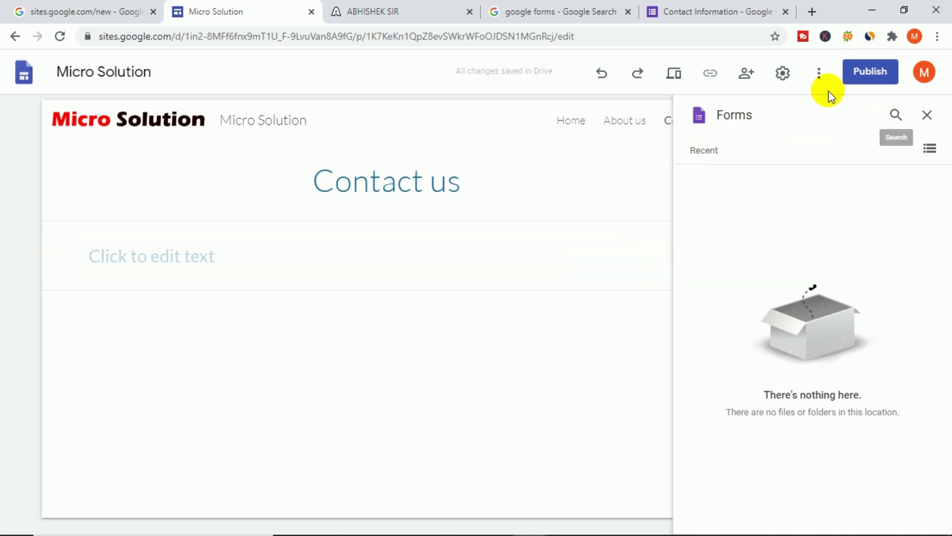
left_click(925, 117)
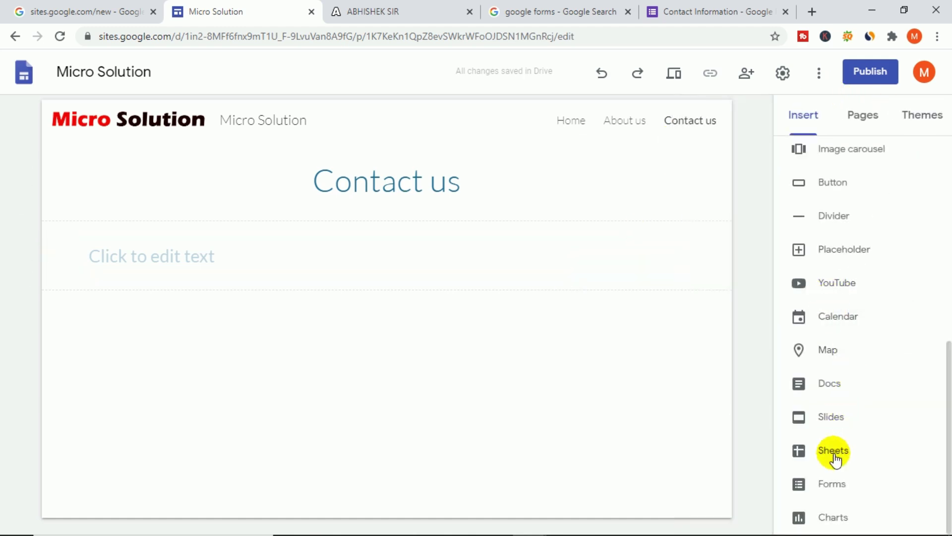
left_click(837, 489)
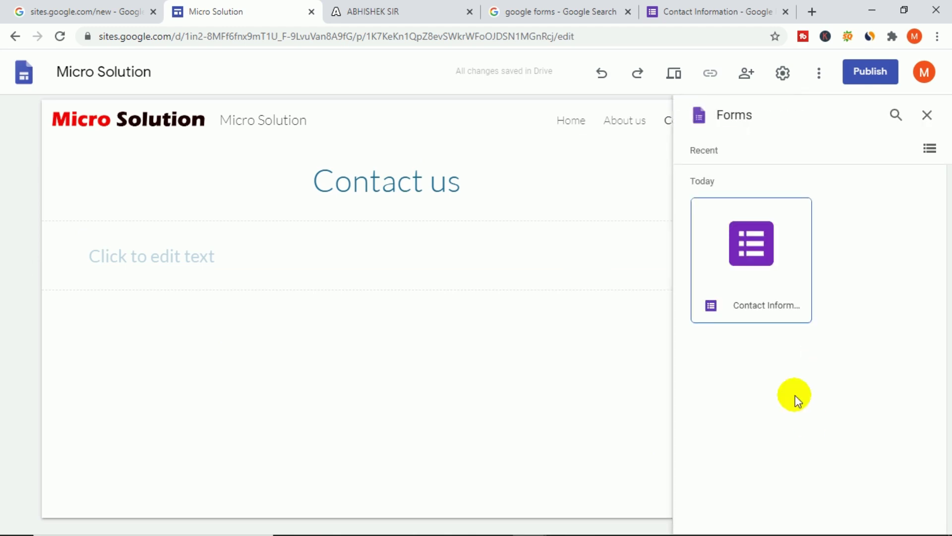
left_click(757, 248)
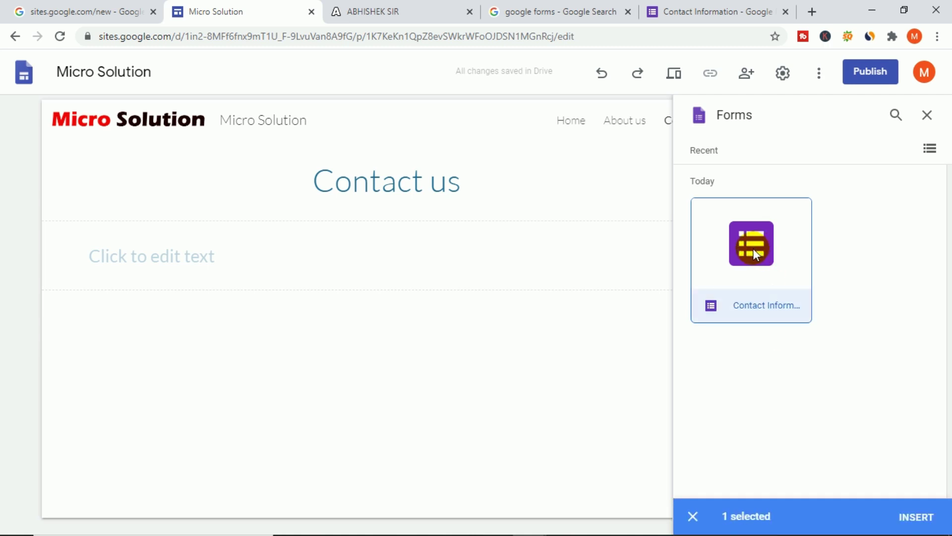
double_click(754, 249)
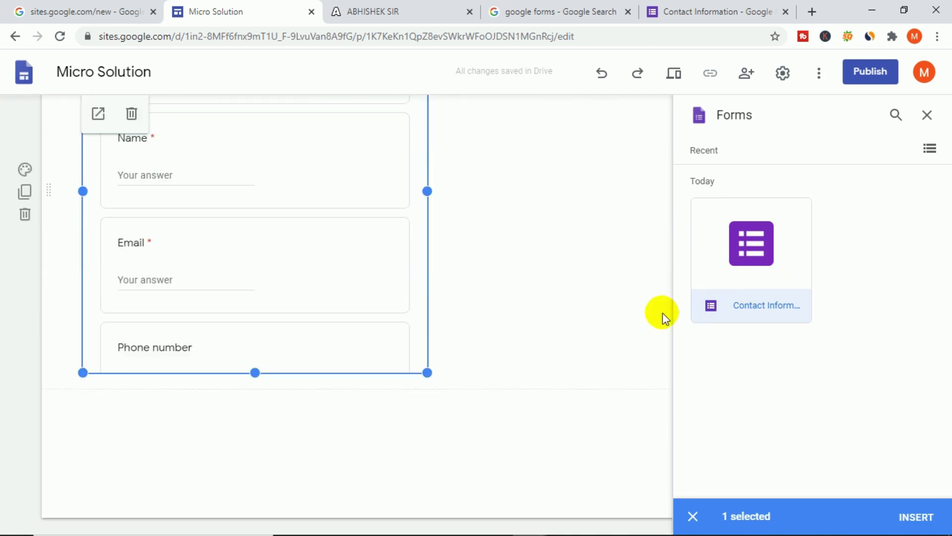
scroll(620, 323, "up", 4)
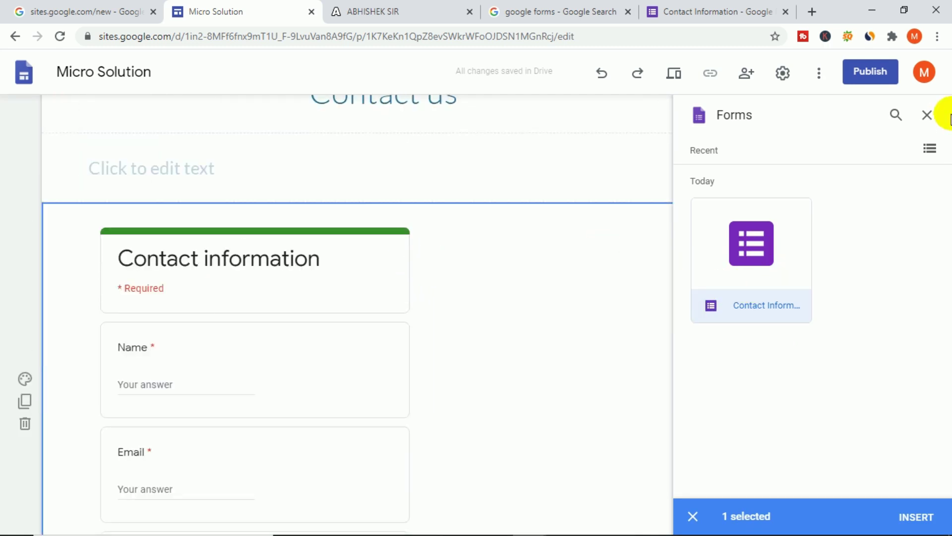
left_click(927, 115)
Step: Move the embedded contact form to the horizontal centre of the Contact us page
scroll(591, 313, "down", 4)
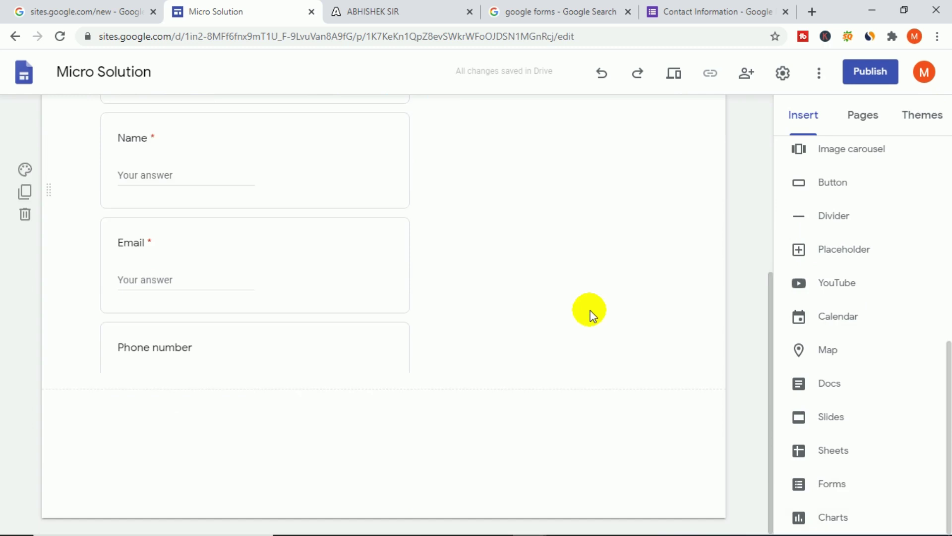
scroll(344, 276, "up", 4)
left_click(331, 267)
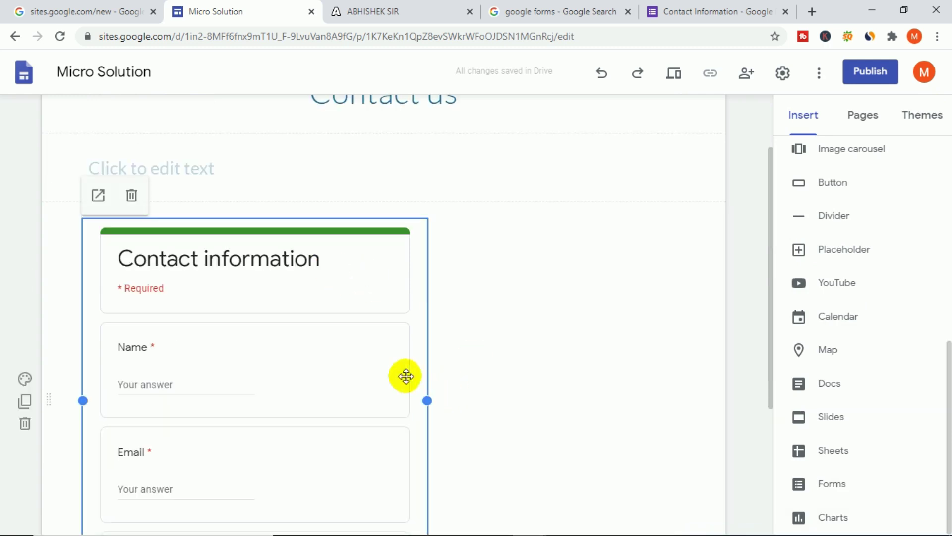
left_click_drag(364, 240, 409, 246)
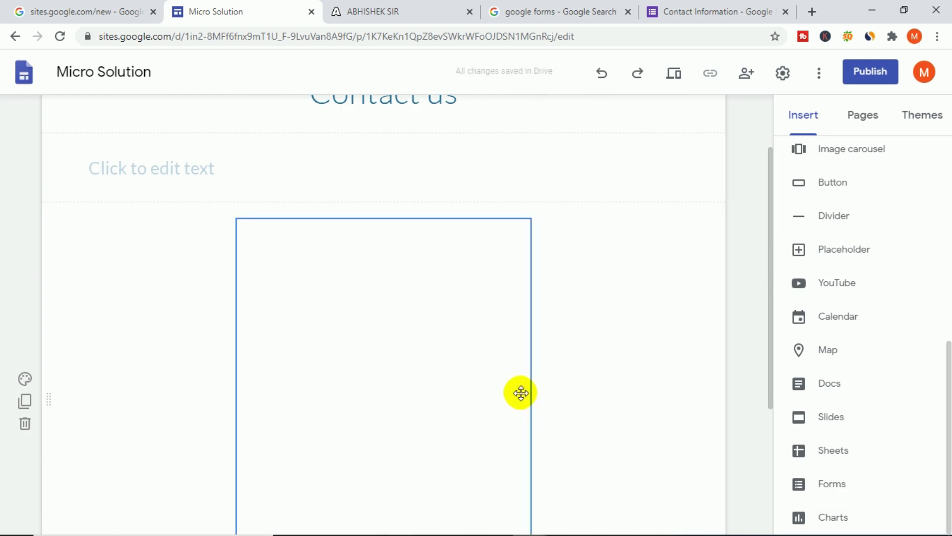
left_click(601, 323)
left_click(484, 259)
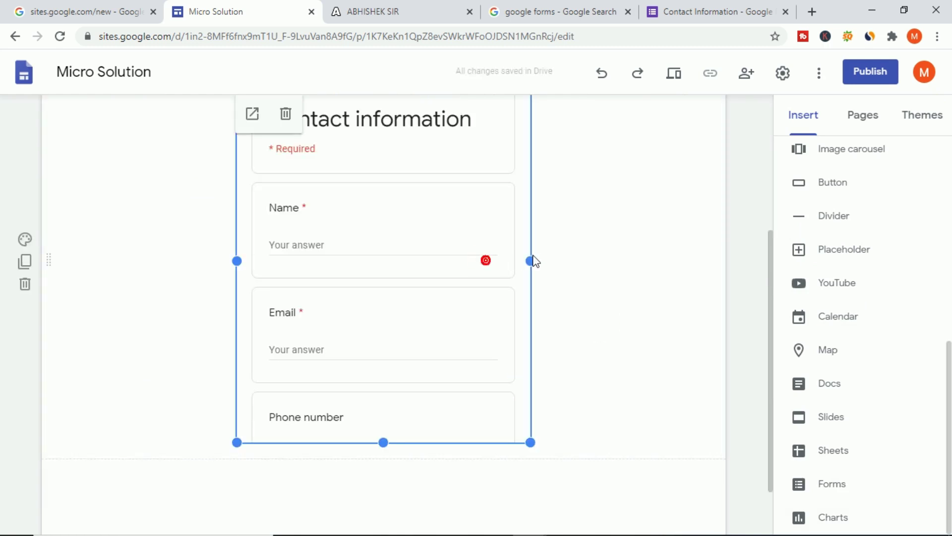
Step: Widen the embedded contact form on both sides to span the page's content width
left_click_drag(529, 260, 637, 272)
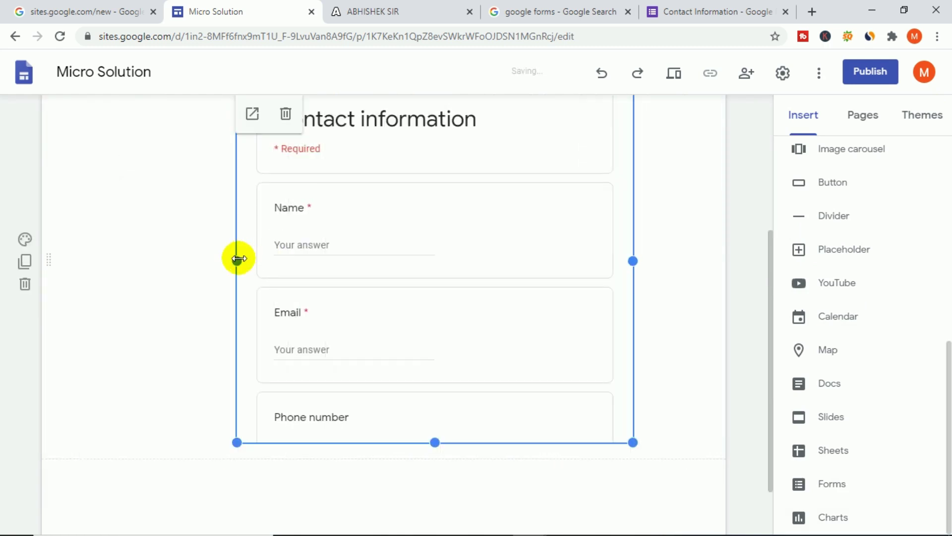
left_click_drag(237, 260, 115, 262)
scroll(491, 308, "up", 2)
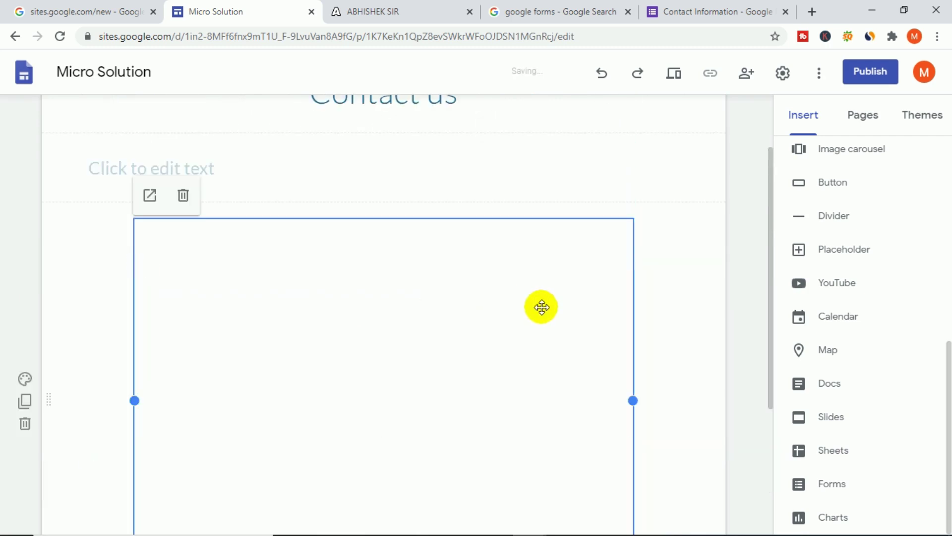
mouse_move(633, 397)
left_mouse_down()
mouse_move(648, 405)
mouse_move(634, 399)
left_mouse_up()
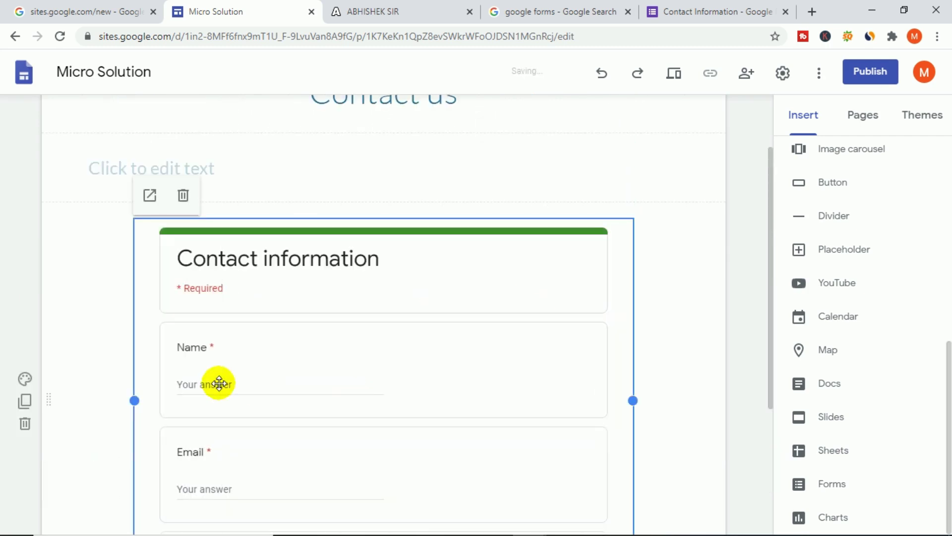
left_click_drag(132, 400, 83, 402)
left_click_drag(633, 401, 685, 409)
scroll(587, 403, "down", 4)
left_click(570, 442)
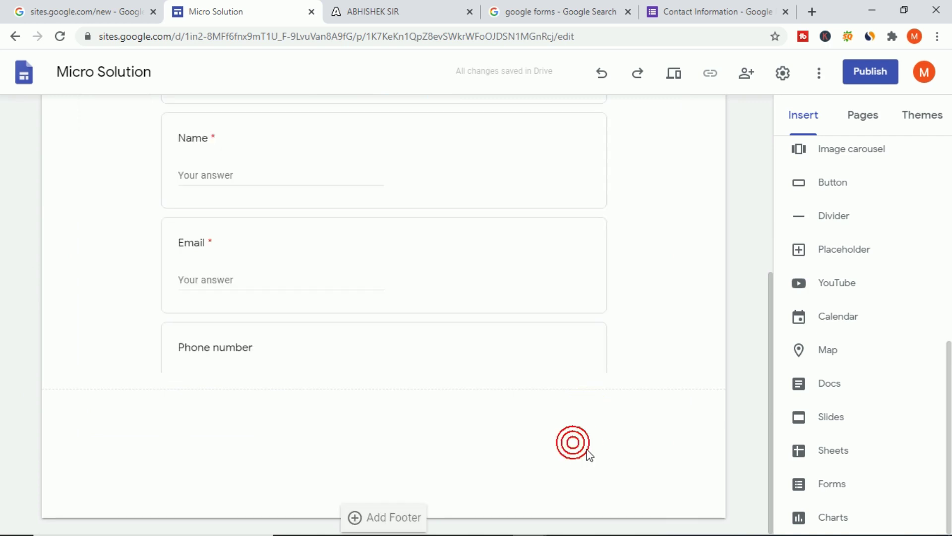
Step: Go to the site's Home page, preview it in the large-screen view and look through its content to the salient features section
scroll(578, 446, "up", 6)
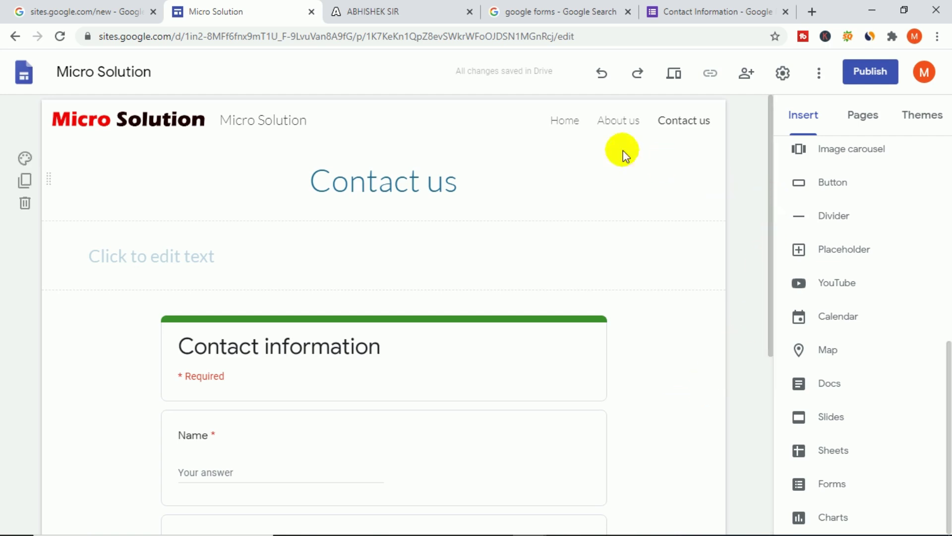
left_click(565, 122)
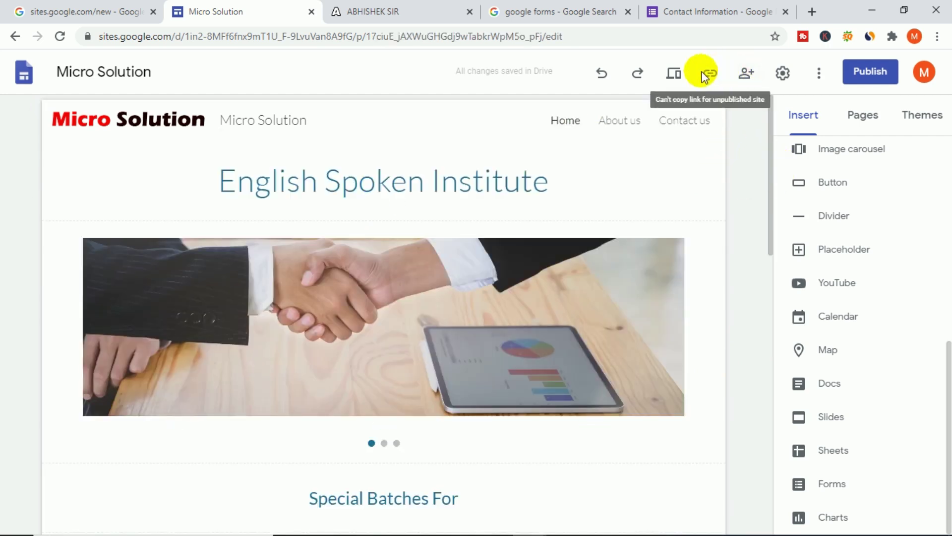
left_click(674, 73)
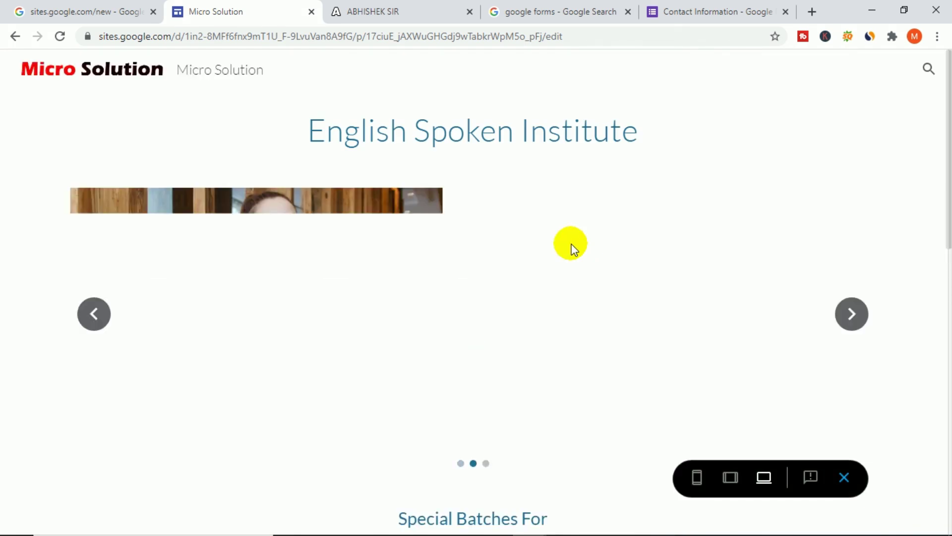
scroll(585, 297, "down", 1)
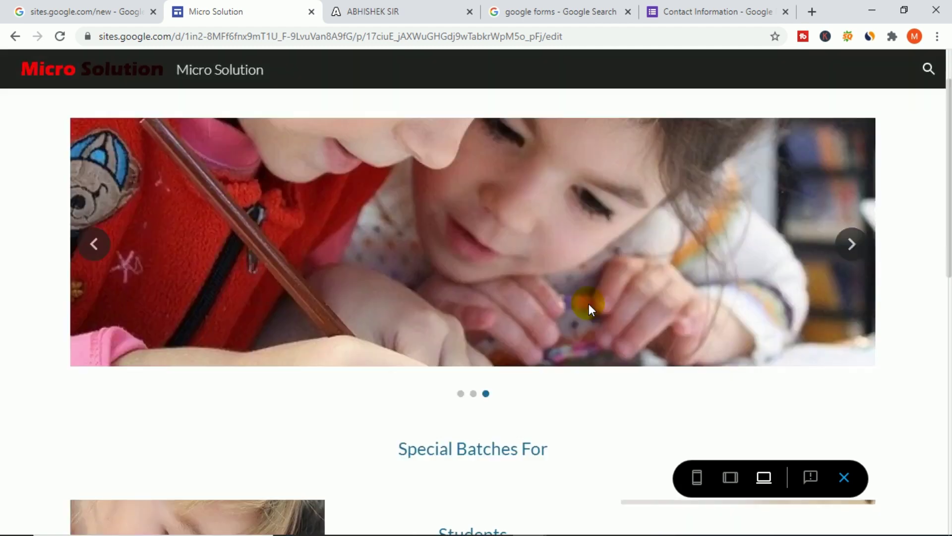
scroll(588, 303, "down", 1)
scroll(588, 308, "up", 2)
scroll(588, 309, "down", 4)
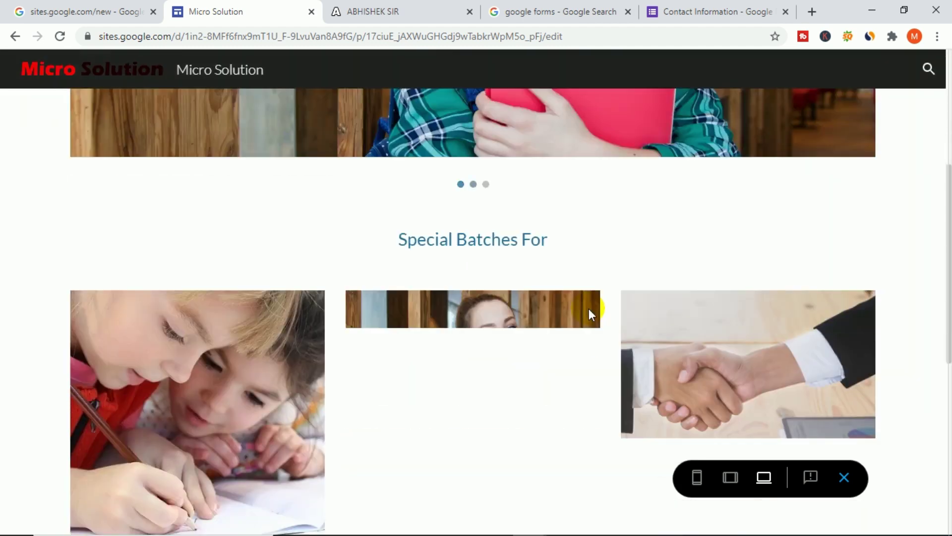
scroll(588, 308, "down", 5)
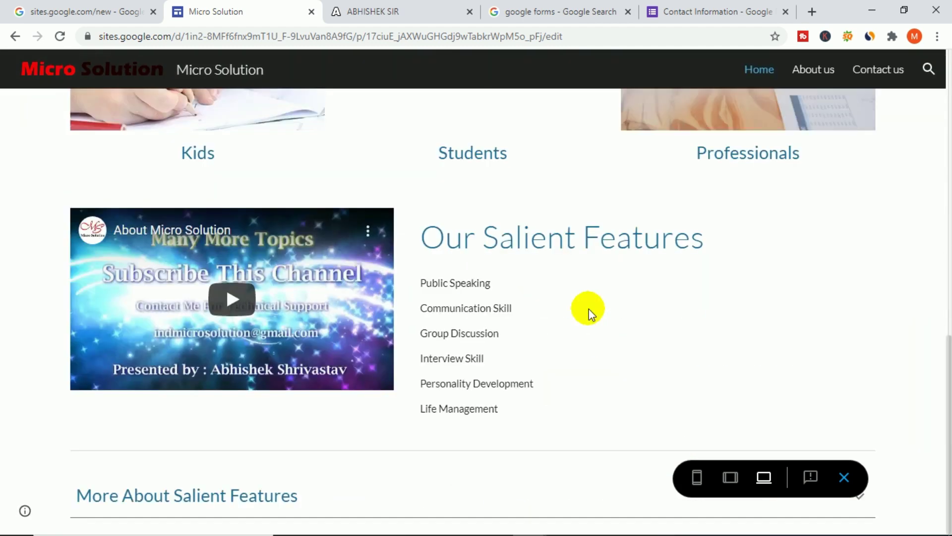
Step: Look through the About us and Contact us pages in the preview, including the contact form down to Submit, and return to the editor
scroll(588, 309, "up", 10)
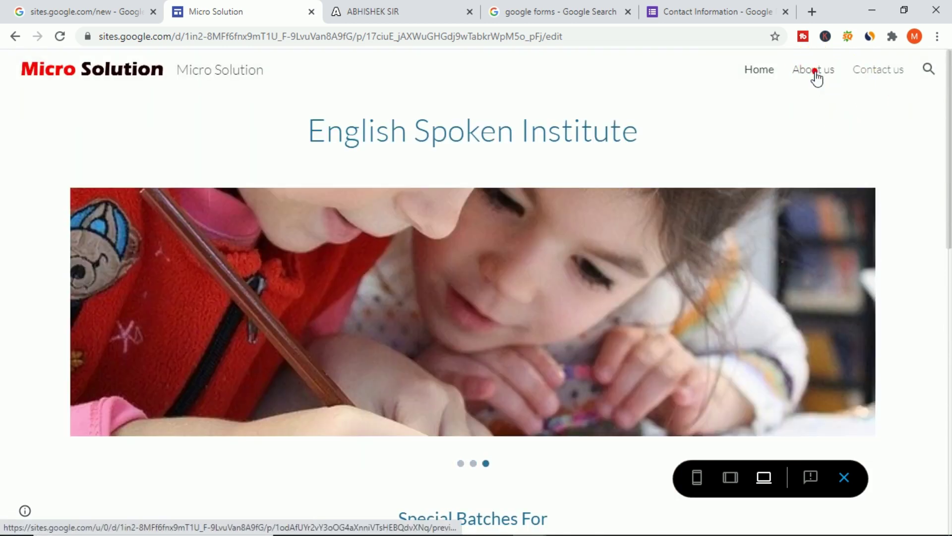
left_click(815, 75)
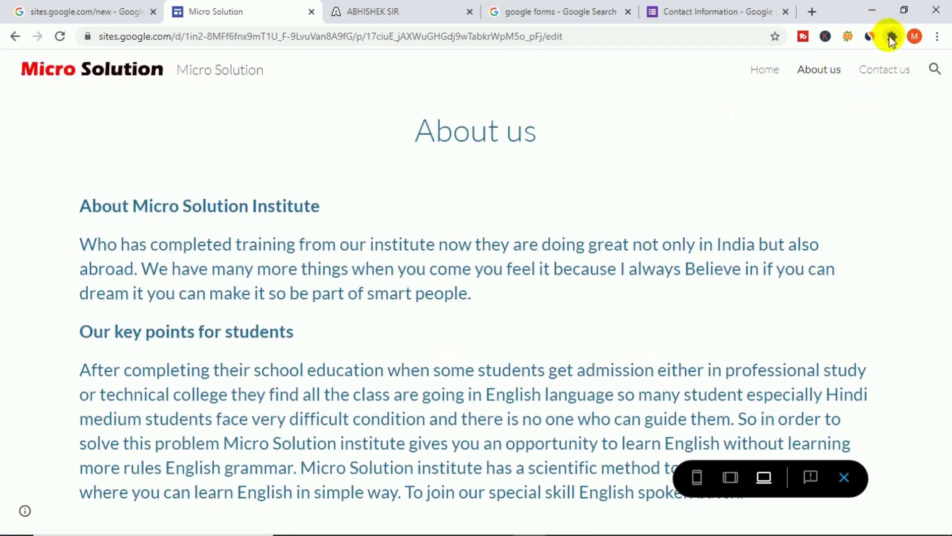
left_click(882, 70)
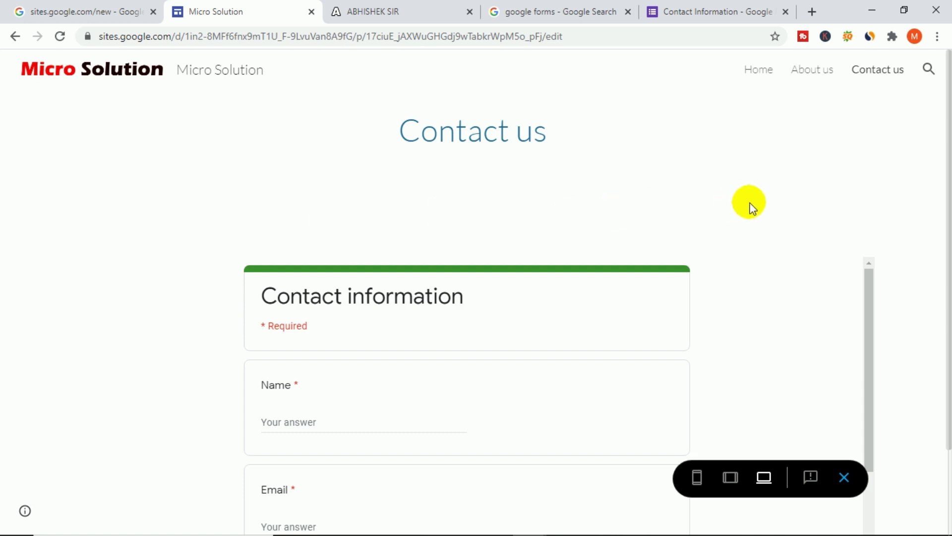
scroll(748, 204, "down", 6)
scroll(319, 260, "up", 5)
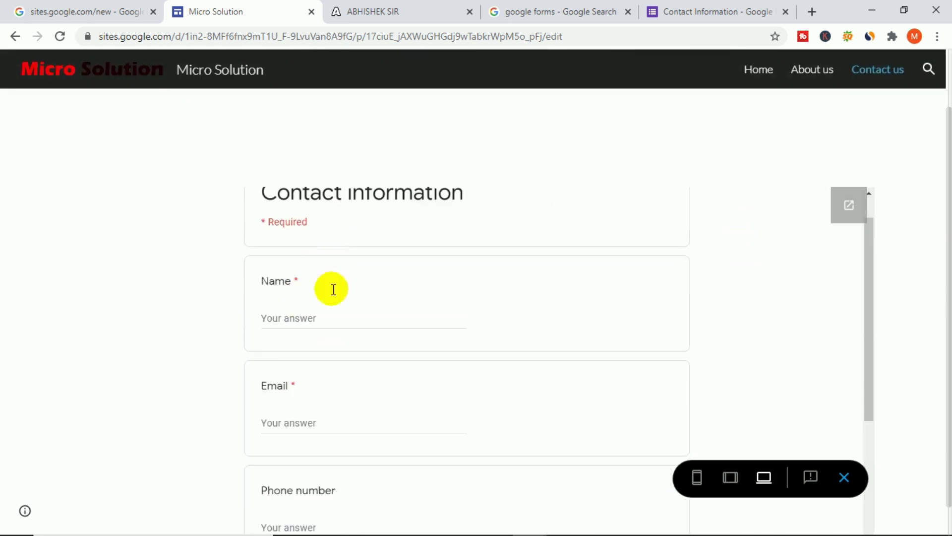
scroll(323, 417, "down", 4)
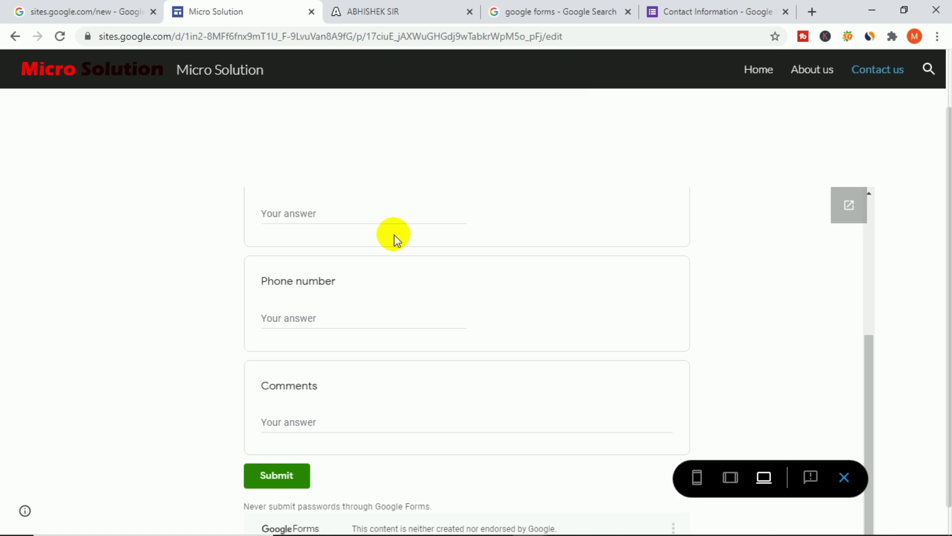
scroll(400, 337, "up", 4)
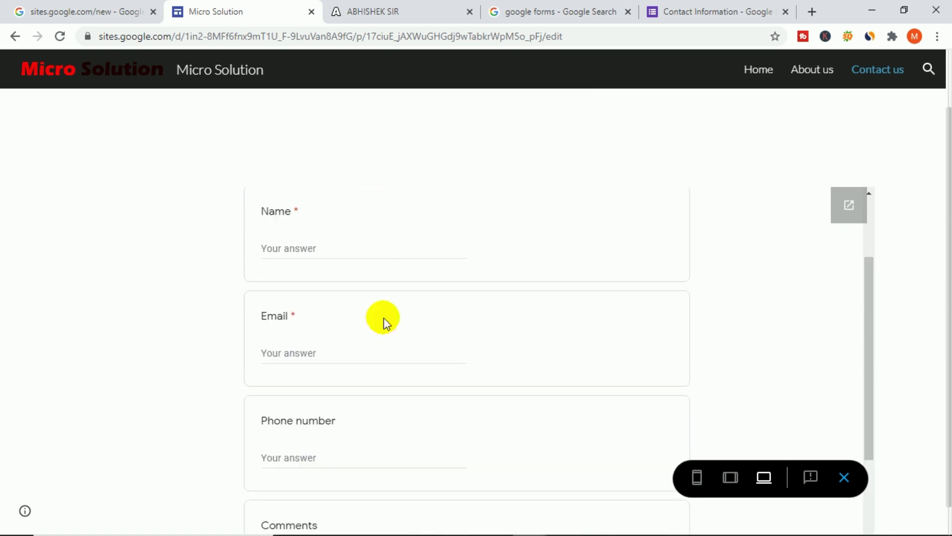
scroll(397, 413, "up", 1)
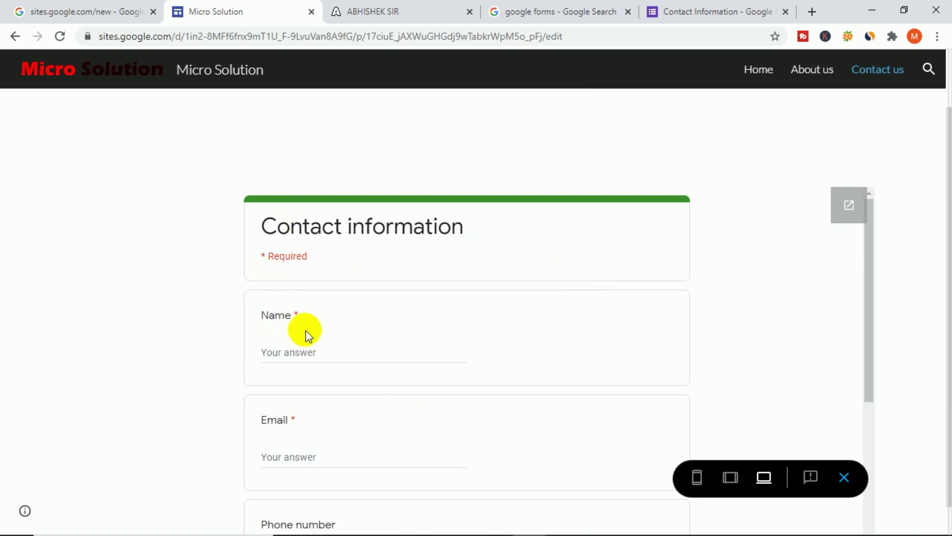
left_click(17, 38)
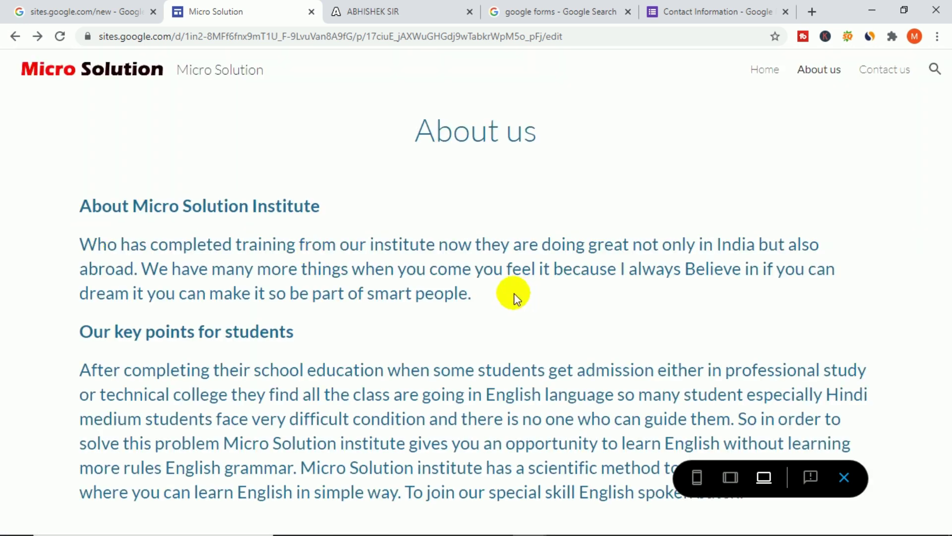
left_click(16, 38)
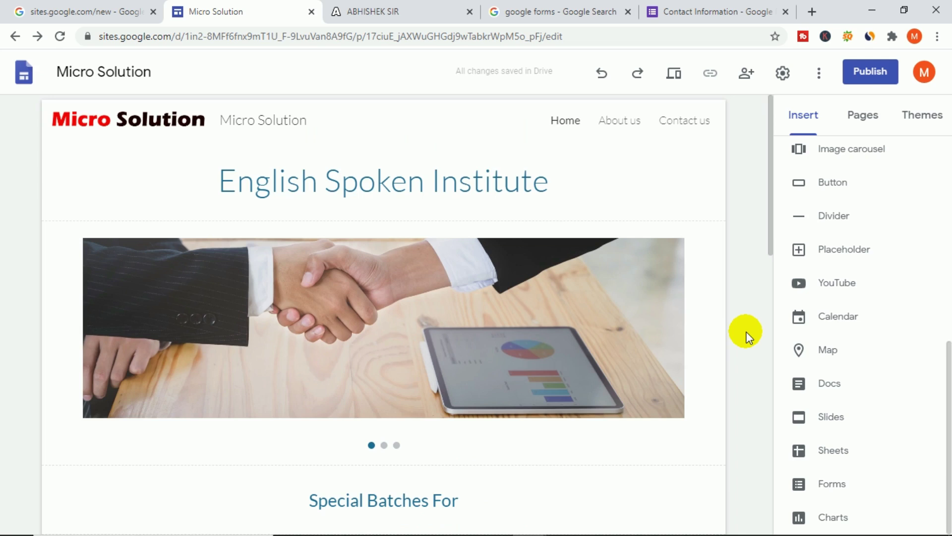
Step: Try the Diplomat theme on the Home page's banner and batches sections, and switch the site to the Vision theme
left_click(926, 119)
scroll(843, 308, "down", 2)
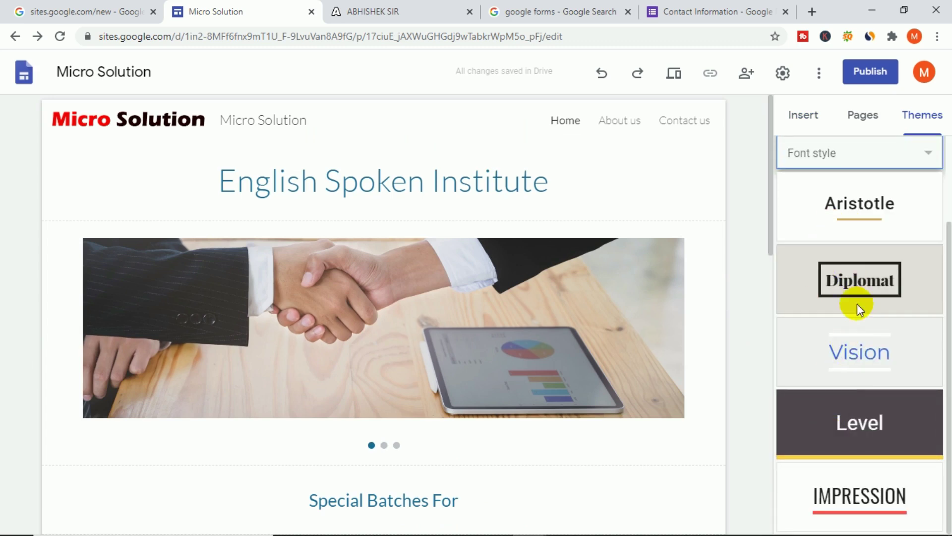
left_click(858, 304)
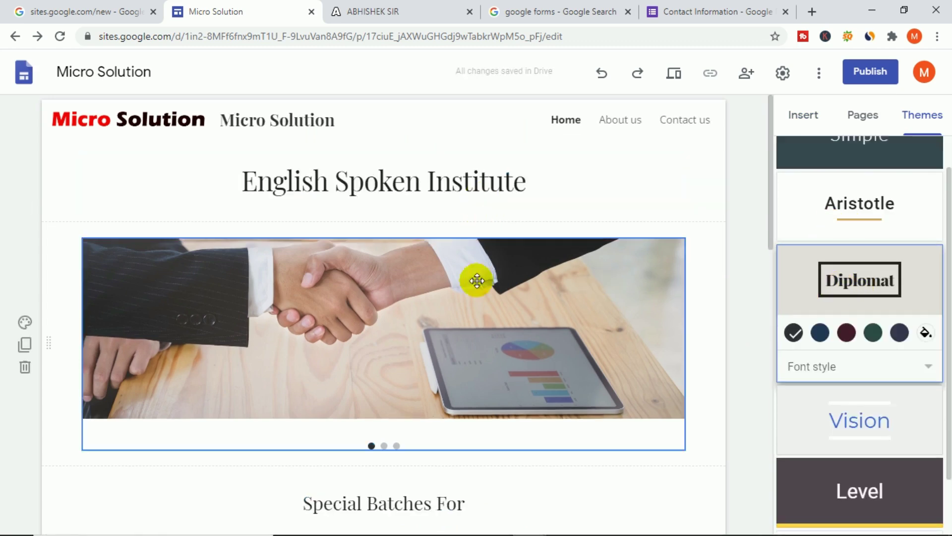
scroll(476, 280, "down", 5)
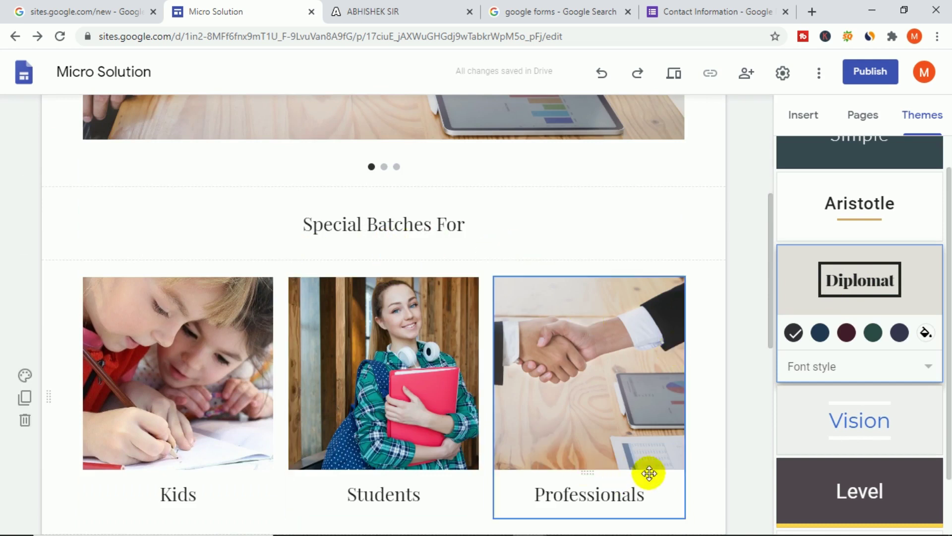
scroll(869, 357, "up", 1)
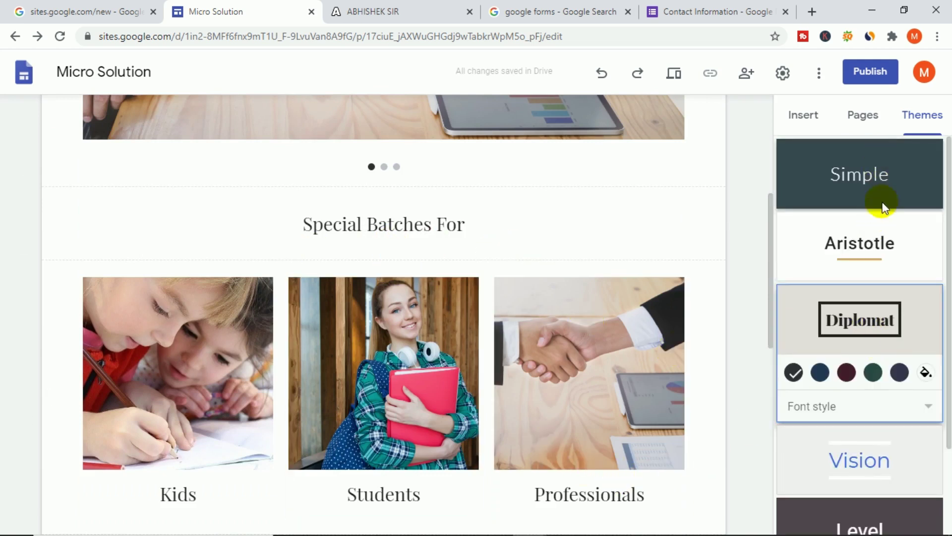
left_click(856, 459)
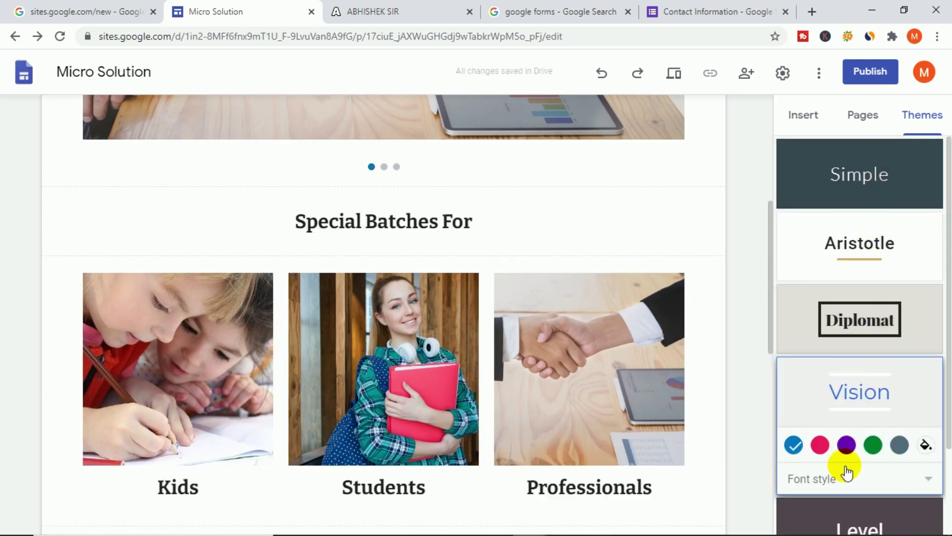